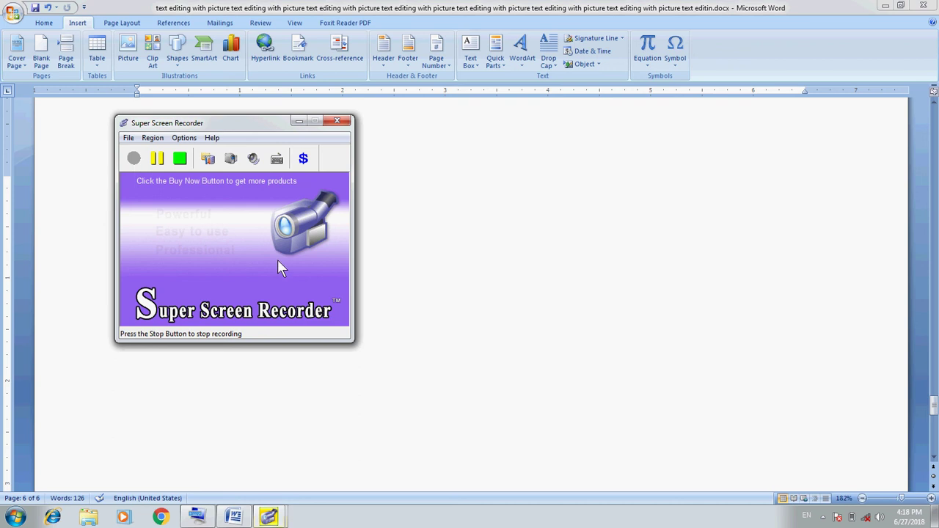
Minimize the screen recorder to show page 6 with the heading 'Heading One'.
{"action": "left_click", "coordinate": [299, 122]}
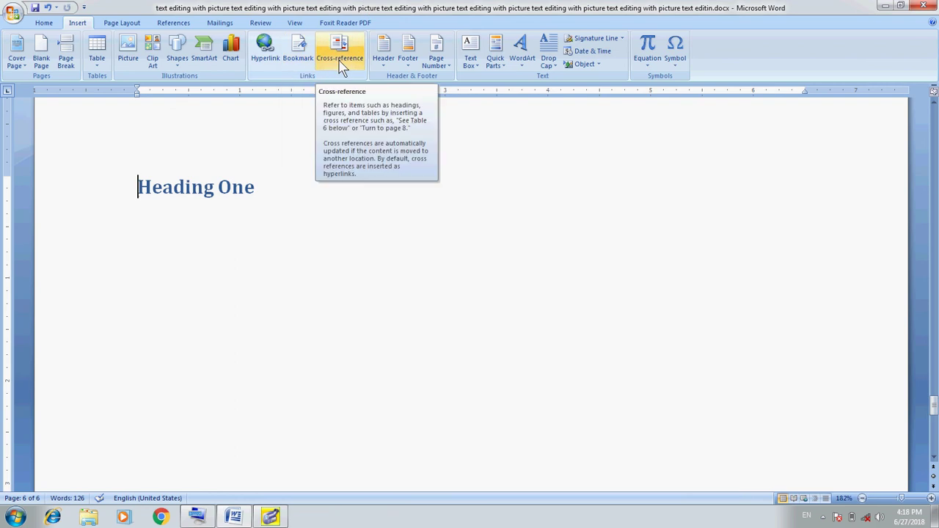
{"action": "left_click", "coordinate": [391, 73]}
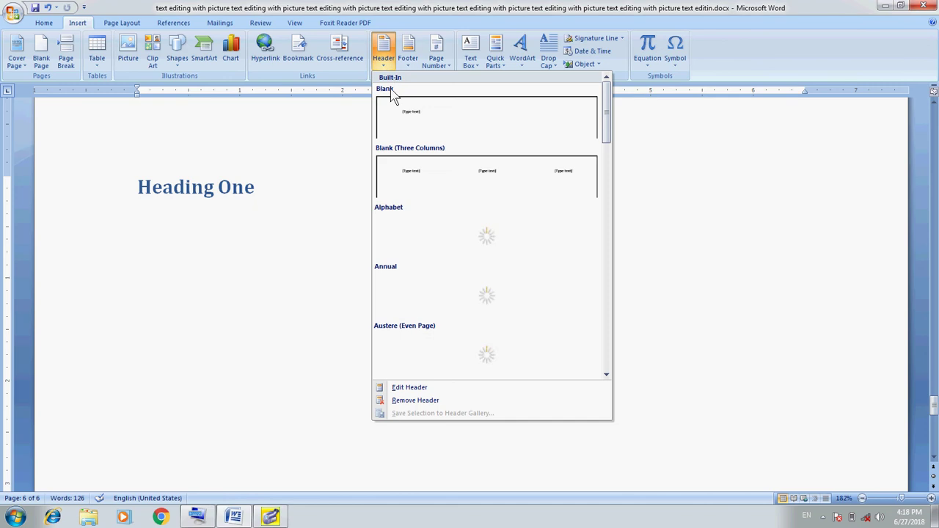
{"action": "left_click", "coordinate": [510, 6]}
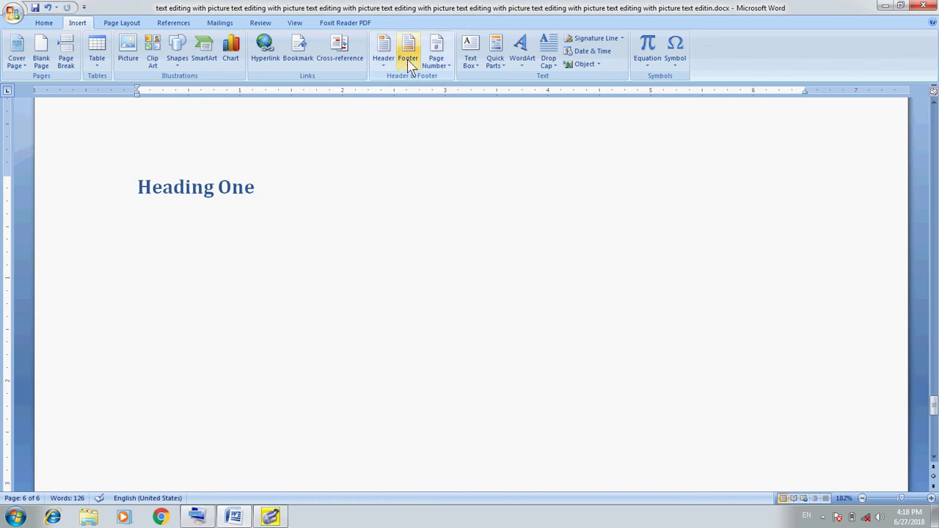
Add an Accent Bar, Left page number reading 'Page | 6' in the margin and exit header editing.
{"action": "left_click", "coordinate": [436, 60]}
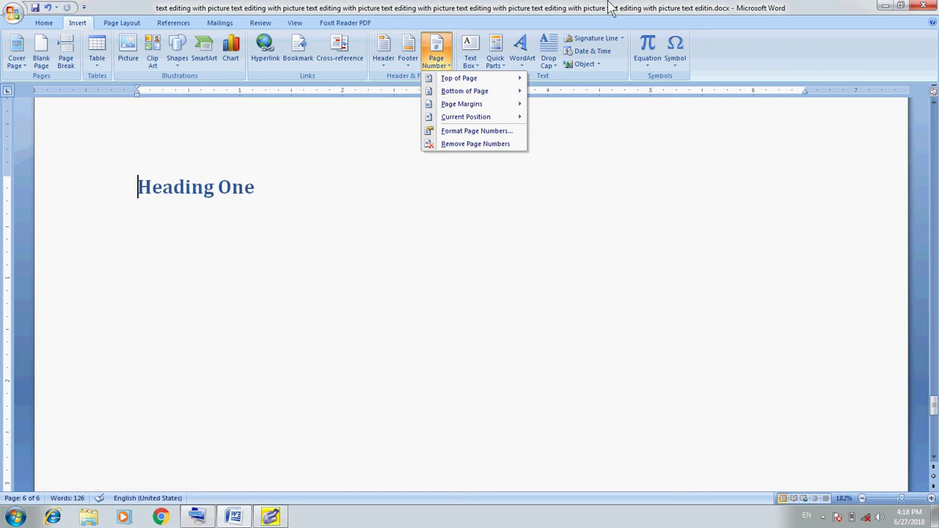
{"action": "mouse_move", "coordinate": [502, 87]}
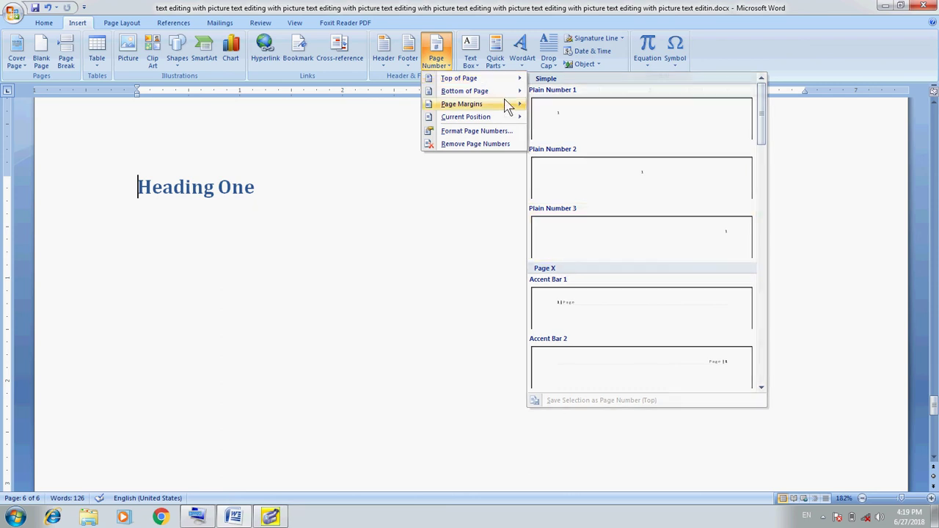
{"action": "mouse_move", "coordinate": [507, 105]}
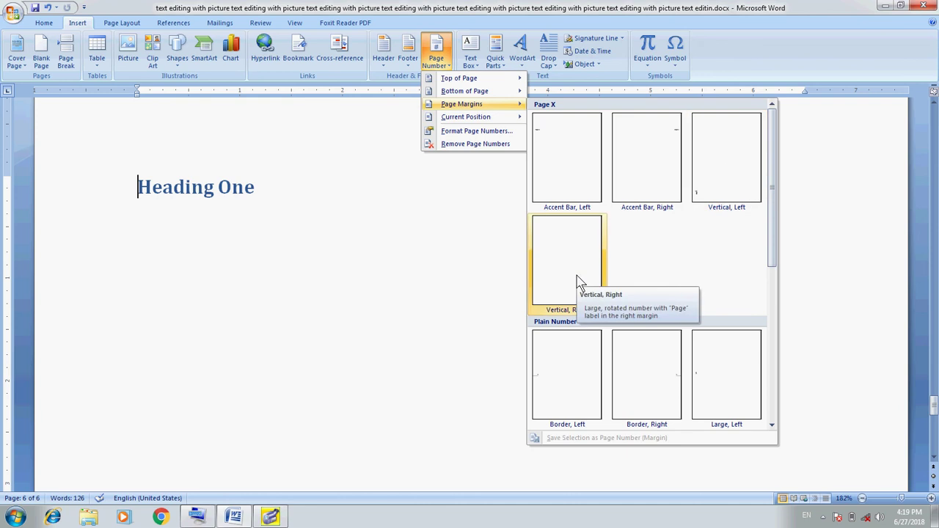
{"action": "left_click", "coordinate": [553, 167]}
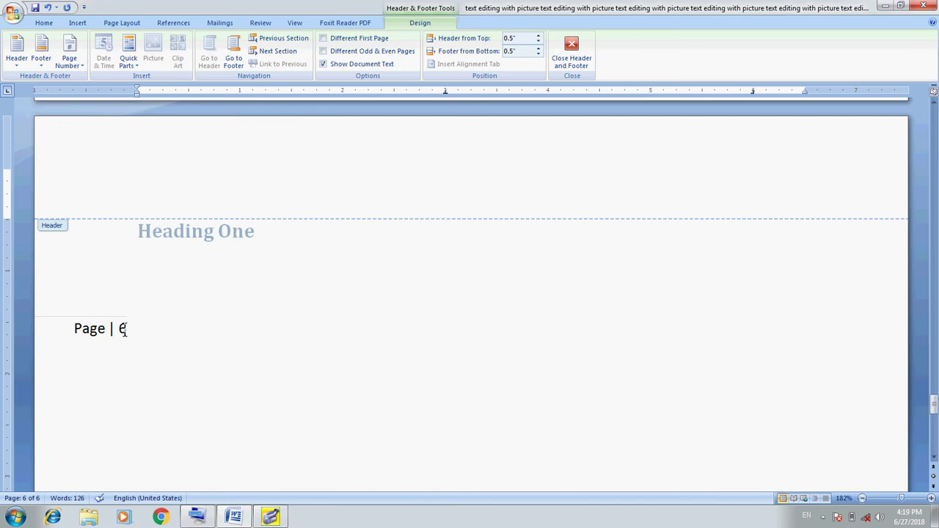
{"action": "key", "text": "Escape"}
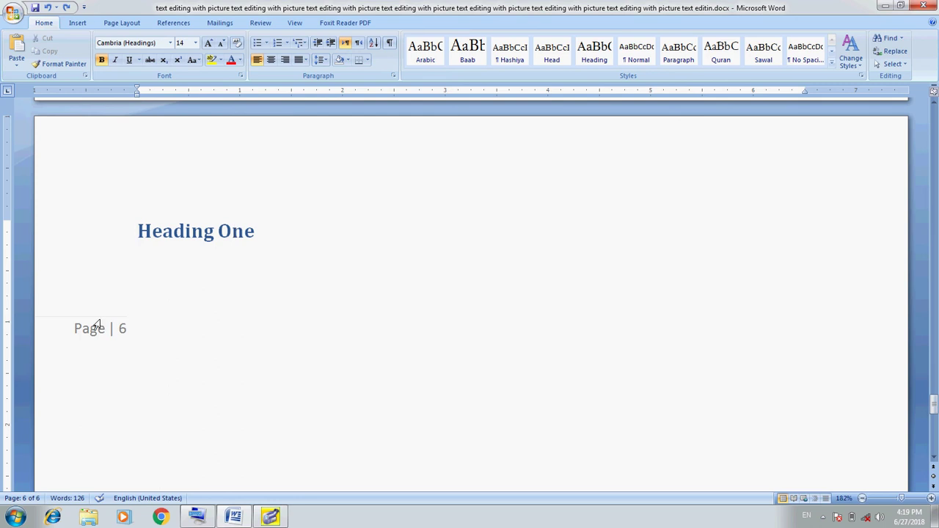
Replace the margin page number with the red Arrow, Left style showing 6, then return to the body.
{"action": "left_click", "coordinate": [82, 23]}
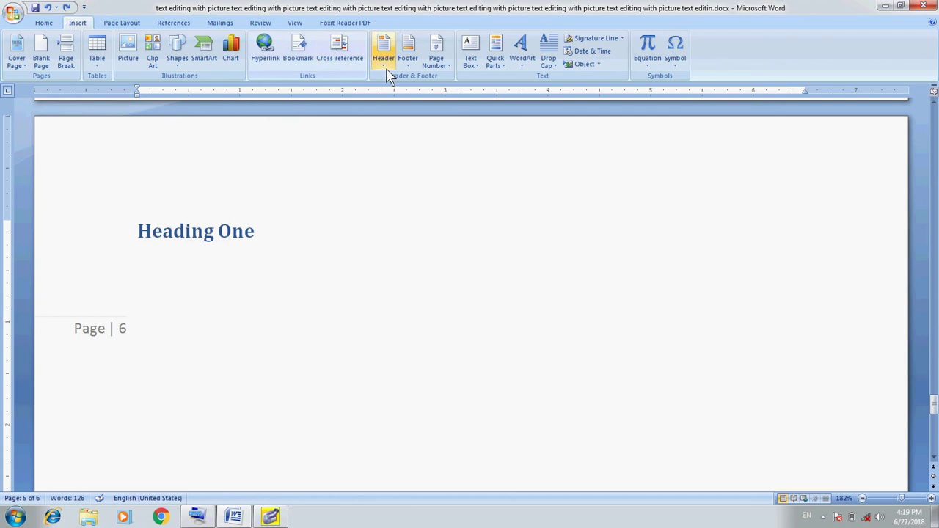
{"action": "left_click", "coordinate": [442, 71]}
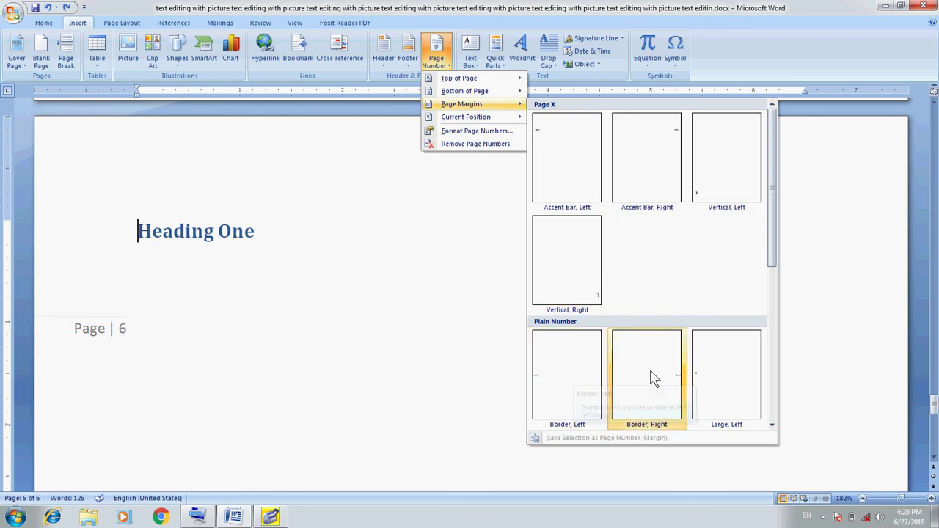
{"action": "left_click", "coordinate": [772, 424]}
{"action": "left_click", "coordinate": [773, 424]}
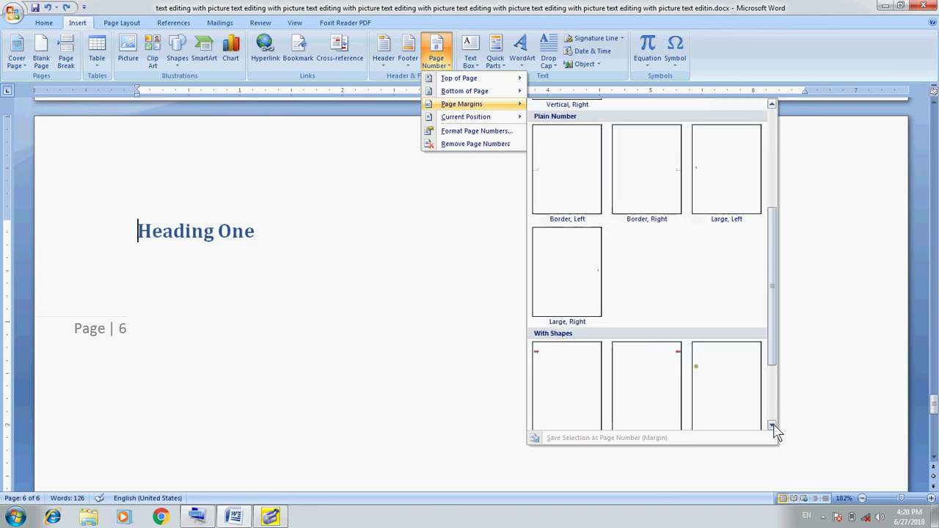
{"action": "left_click", "coordinate": [772, 425]}
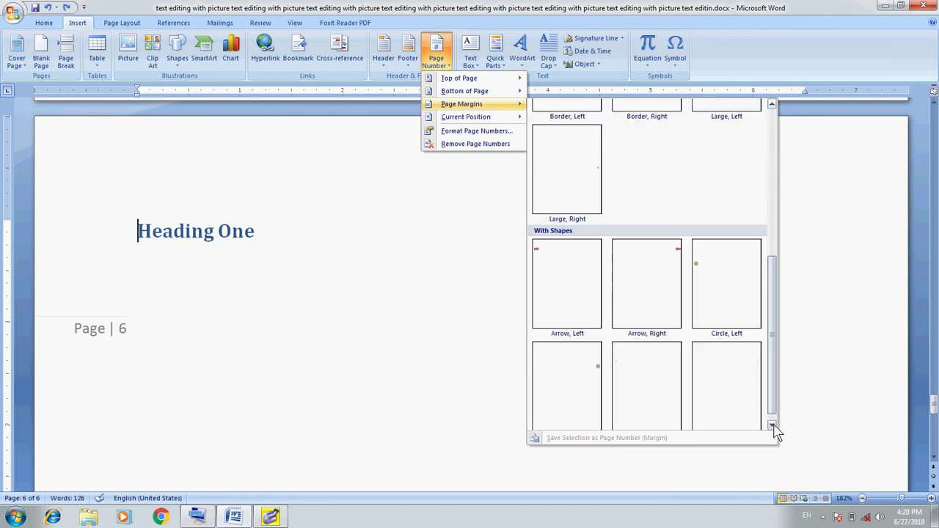
{"action": "left_click", "coordinate": [564, 292]}
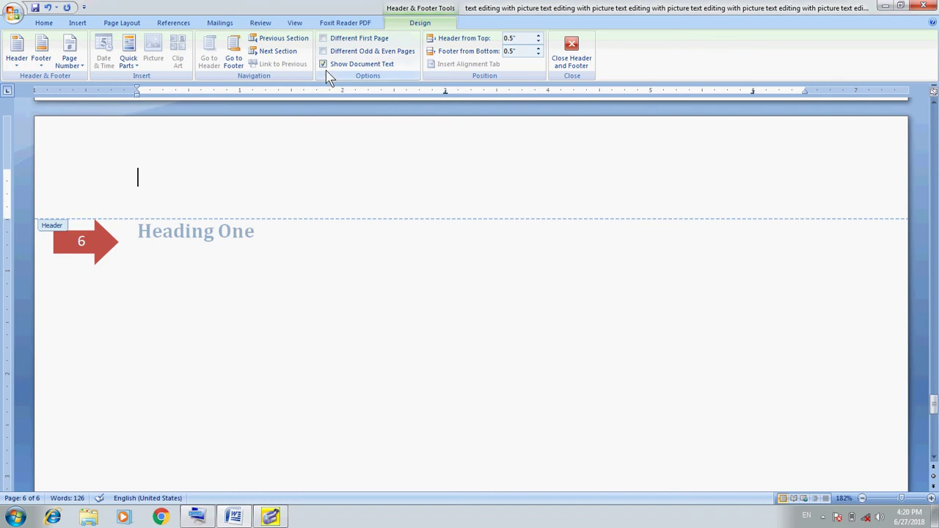
{"action": "left_click", "coordinate": [77, 23]}
{"action": "double_click", "coordinate": [260, 345]}
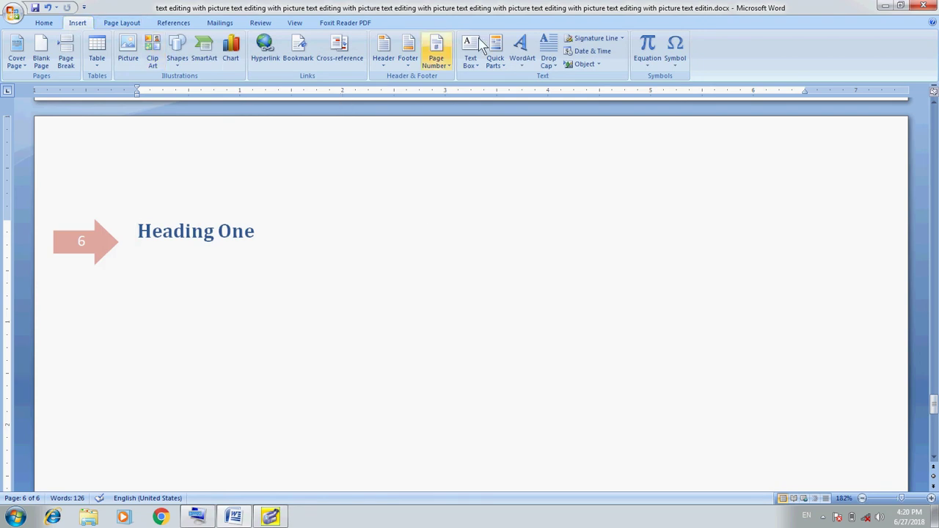
Open the header for editing and move to its right-hand tab stop.
{"action": "left_click", "coordinate": [447, 66]}
{"action": "mouse_move", "coordinate": [488, 119]}
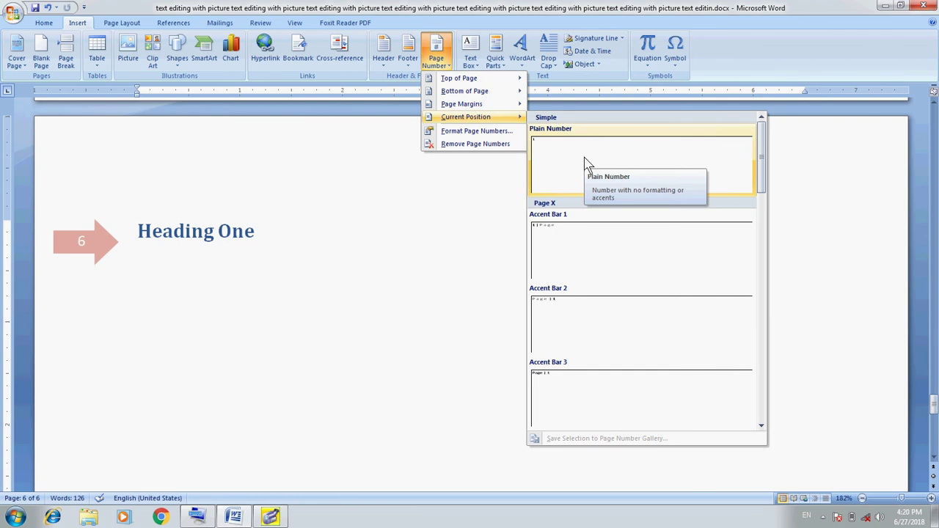
{"action": "left_click", "coordinate": [318, 189]}
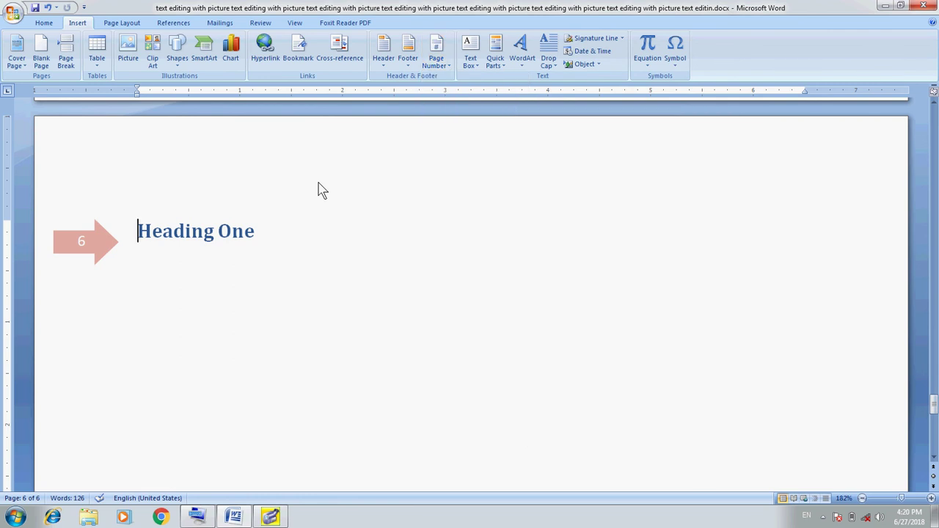
{"action": "double_click", "coordinate": [256, 163]}
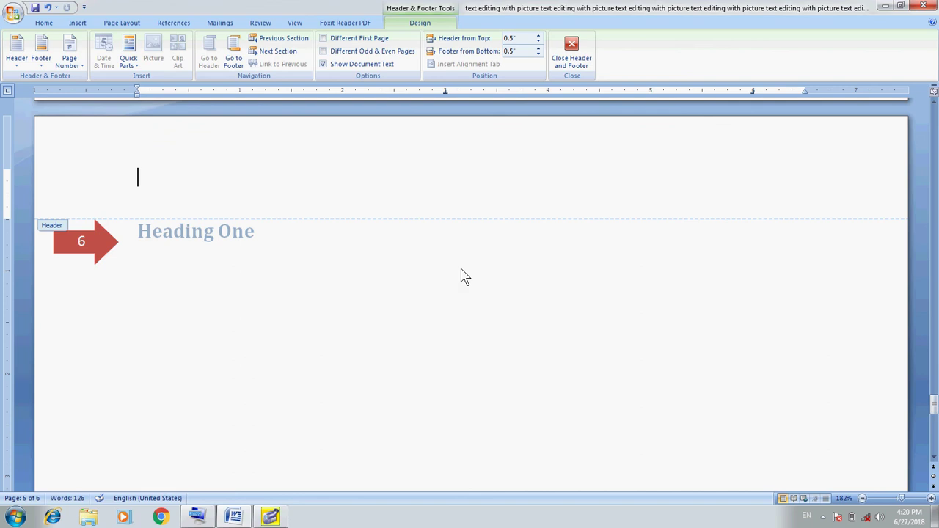
{"action": "key", "text": "Tab"}
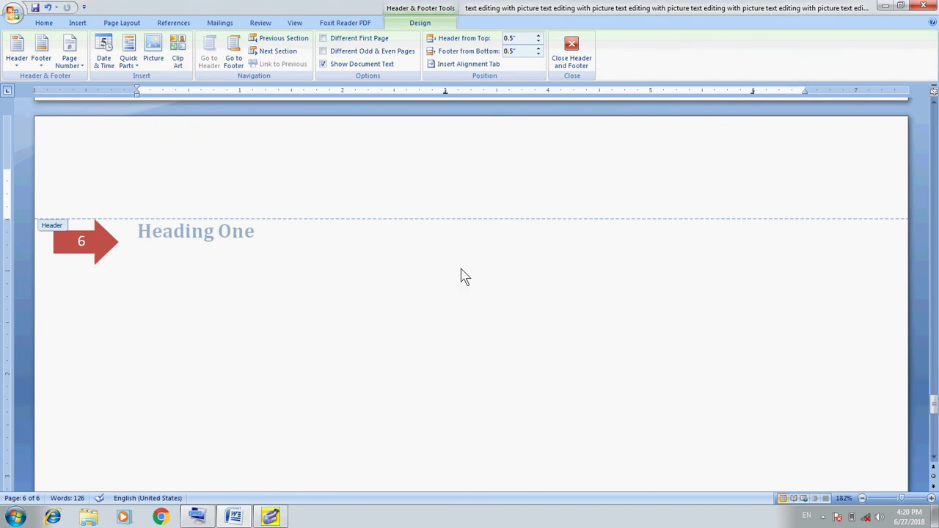
{"action": "key", "text": "Tab"}
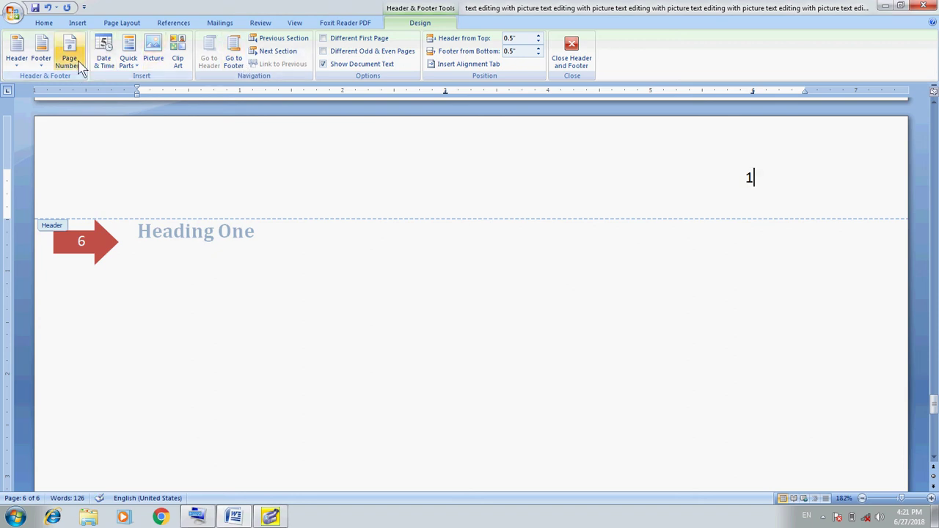
Insert a Plain Number page number at the current position, then delete it, leaving the header empty.
{"action": "left_click", "coordinate": [80, 66]}
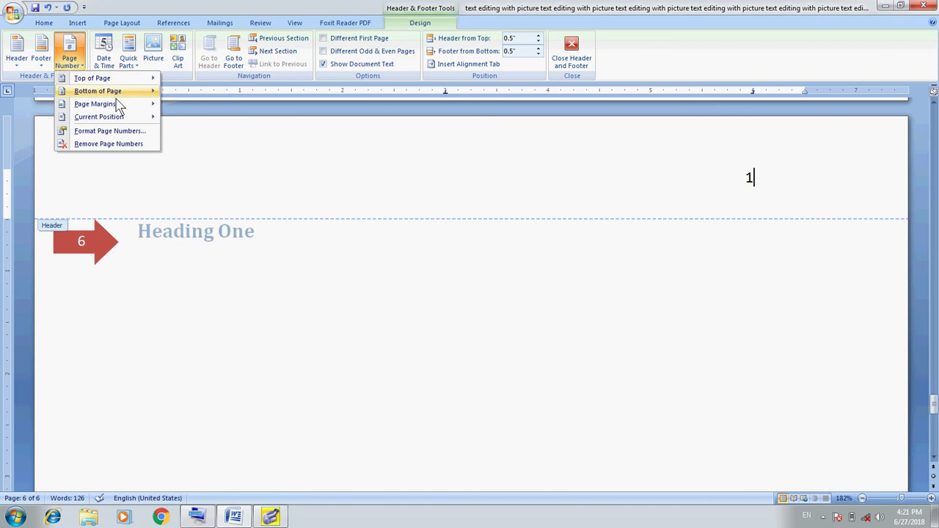
{"action": "mouse_move", "coordinate": [138, 117]}
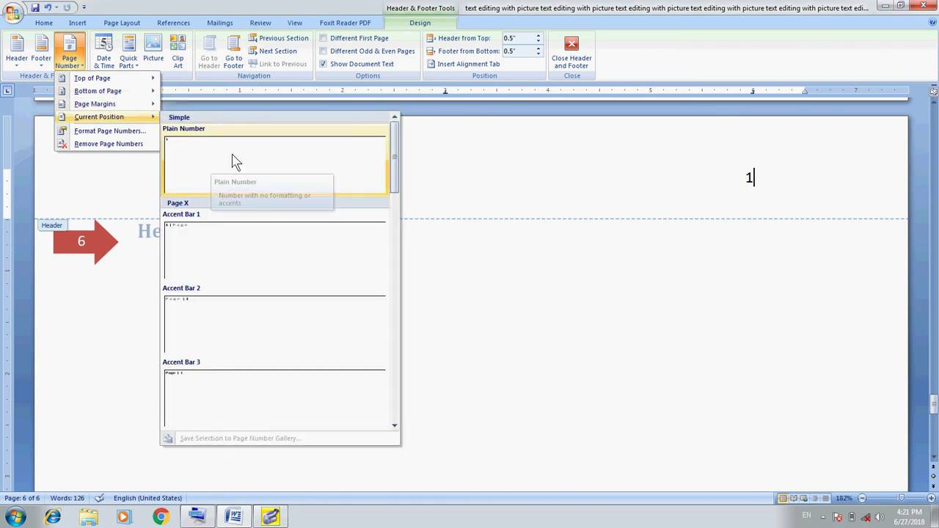
{"action": "left_click", "coordinate": [194, 163]}
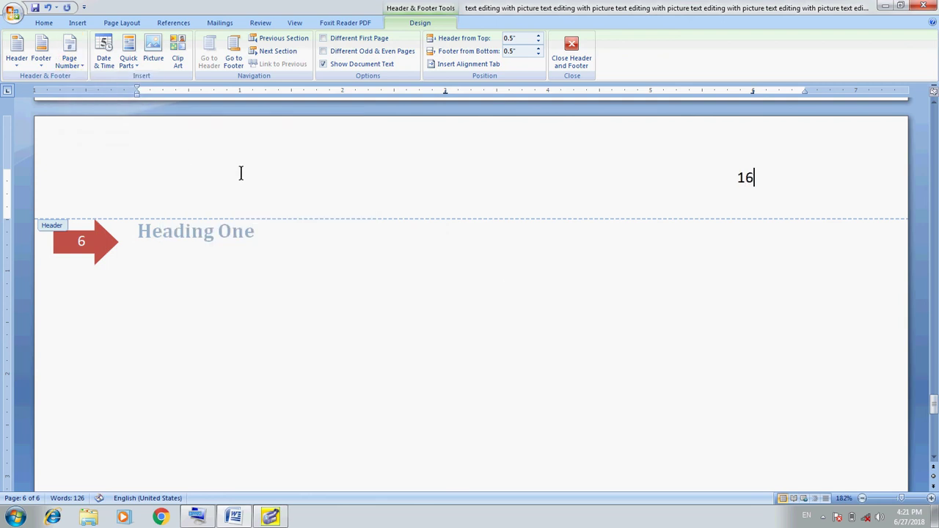
{"action": "key", "text": "shift+Left"}
{"action": "key", "text": "Left"}
{"action": "key", "text": "Delete"}
{"action": "key", "text": "BackSpace"}
{"action": "key", "text": "BackSpace"}
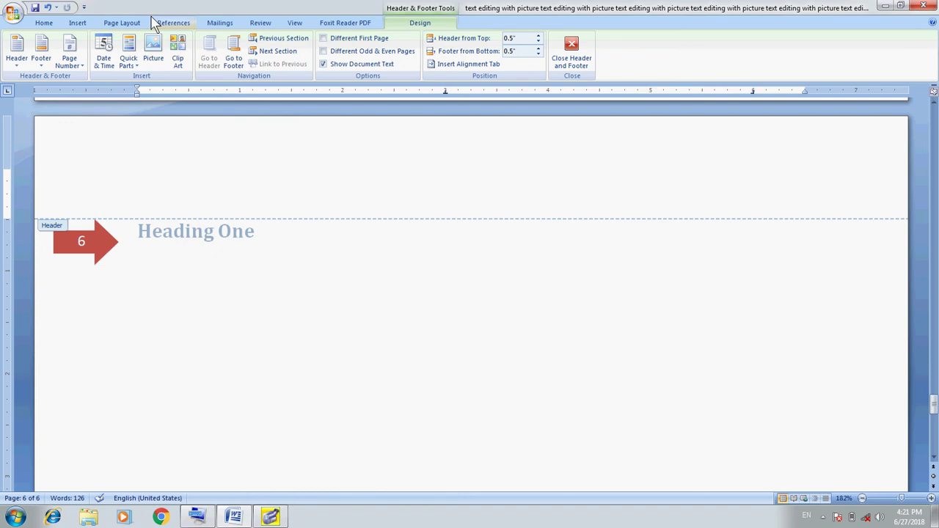
{"action": "left_click", "coordinate": [77, 23]}
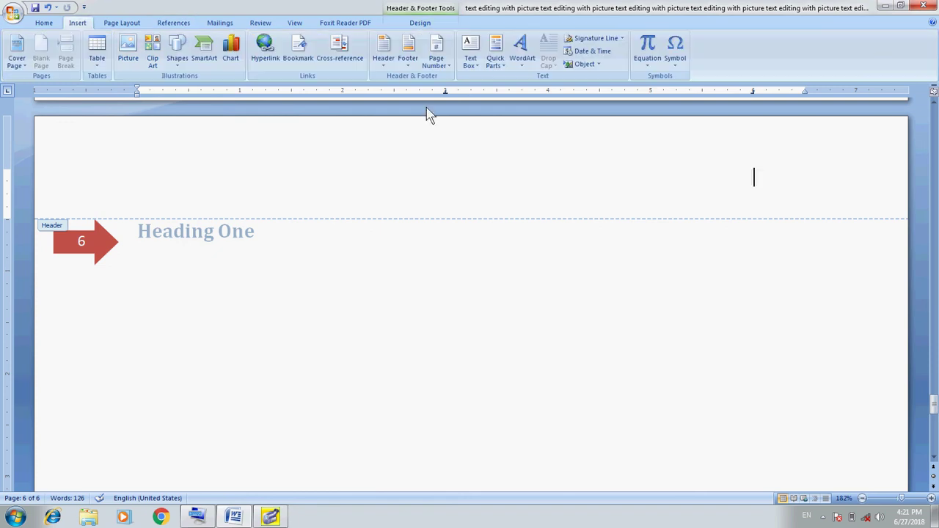
Leave the header and insert a Simple Text Box reading 'Text Box is here'.
{"action": "double_click", "coordinate": [422, 314]}
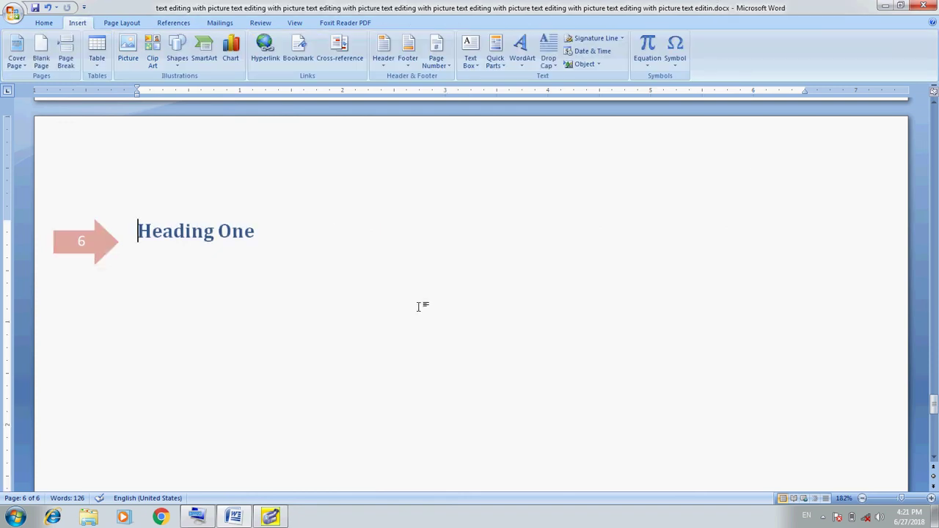
{"action": "left_click", "coordinate": [477, 66]}
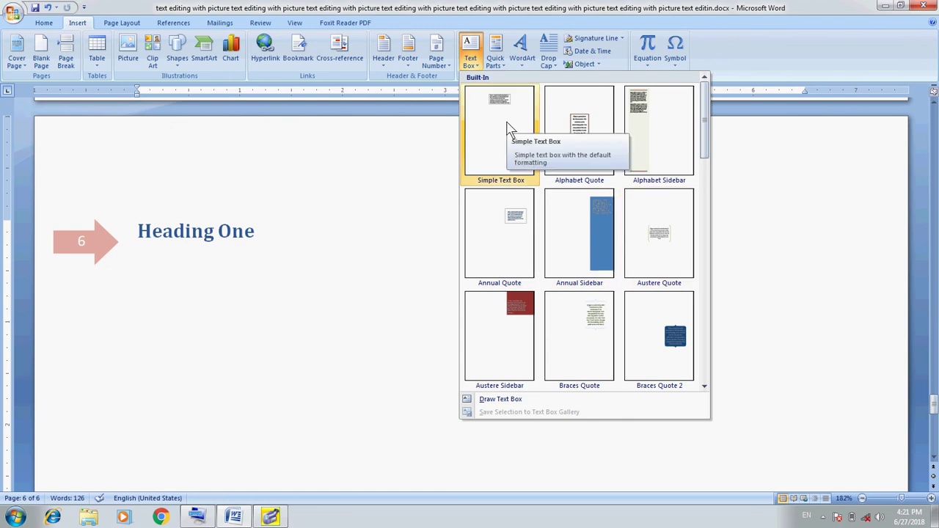
{"action": "left_click", "coordinate": [511, 128]}
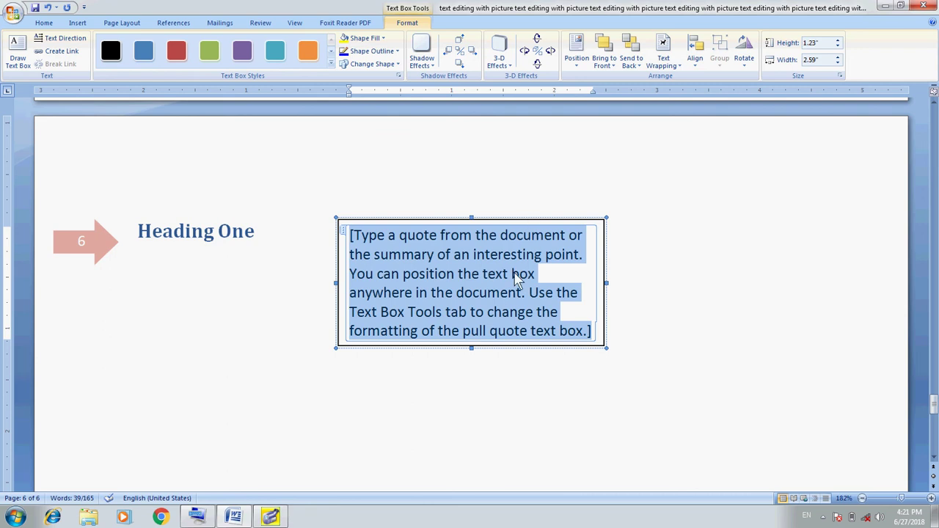
{"action": "type", "text": "Te"}
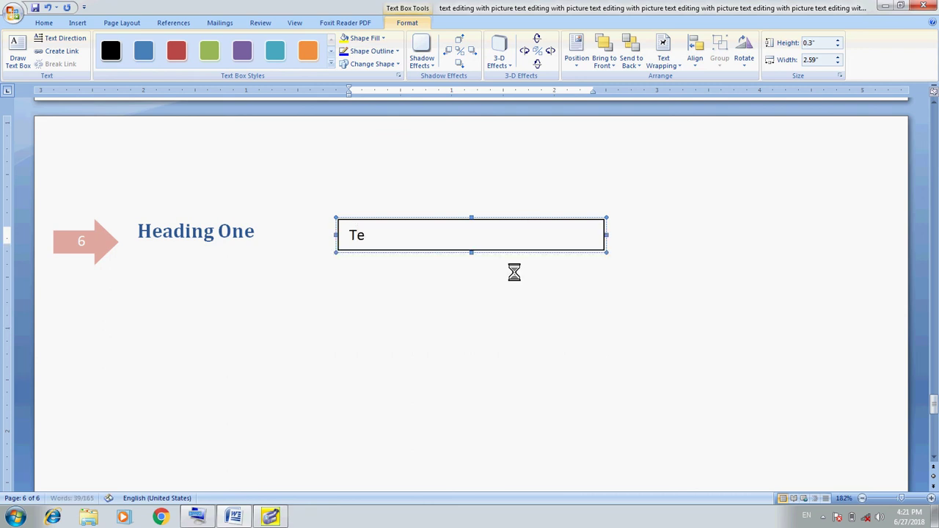
{"action": "type", "text": "xt Box"}
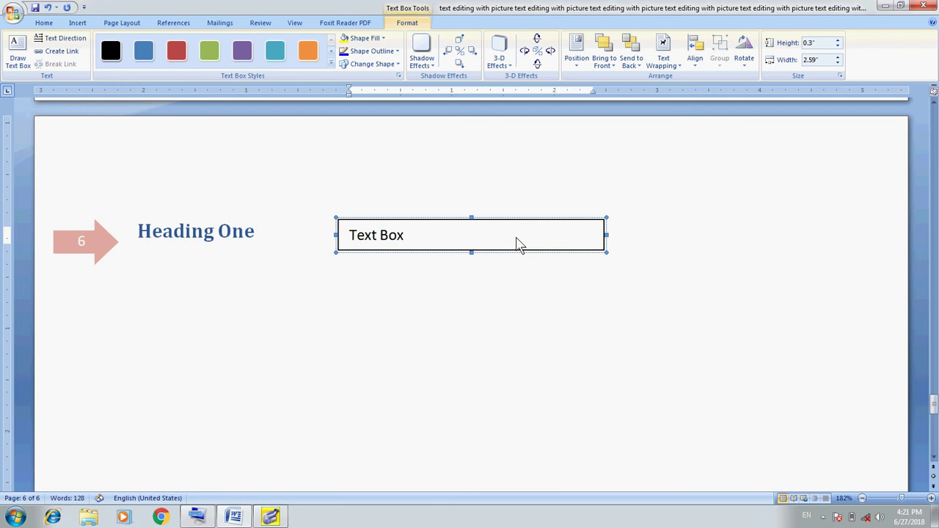
{"action": "type", "text": " is here"}
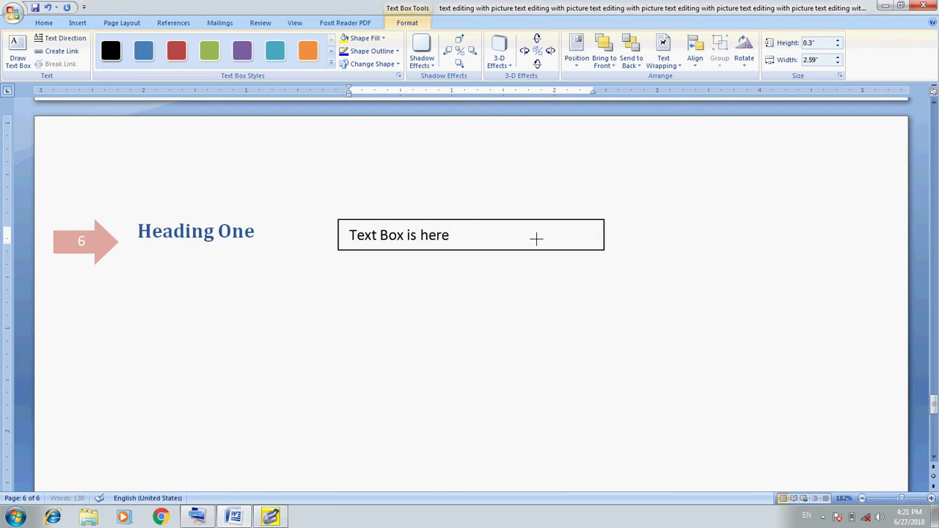
Narrow the text box to 1.87 inches, enlarge and centre its text, and move it over Heading One.
{"action": "left_click_drag", "start_coordinate": [606, 235], "coordinate": [530, 236]}
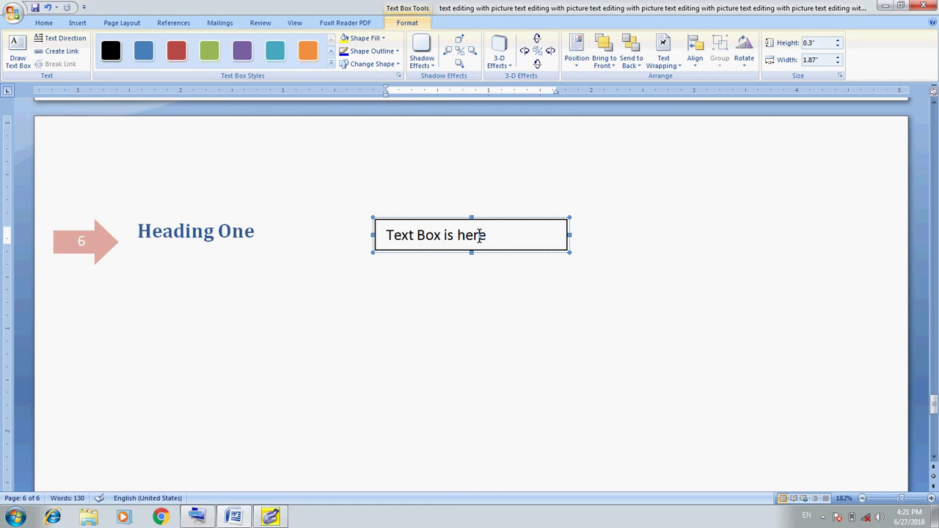
{"action": "triple_click", "coordinate": [480, 235]}
{"action": "key", "text": "ctrl+shift+period"}
{"action": "key", "text": "ctrl+shift+period"}
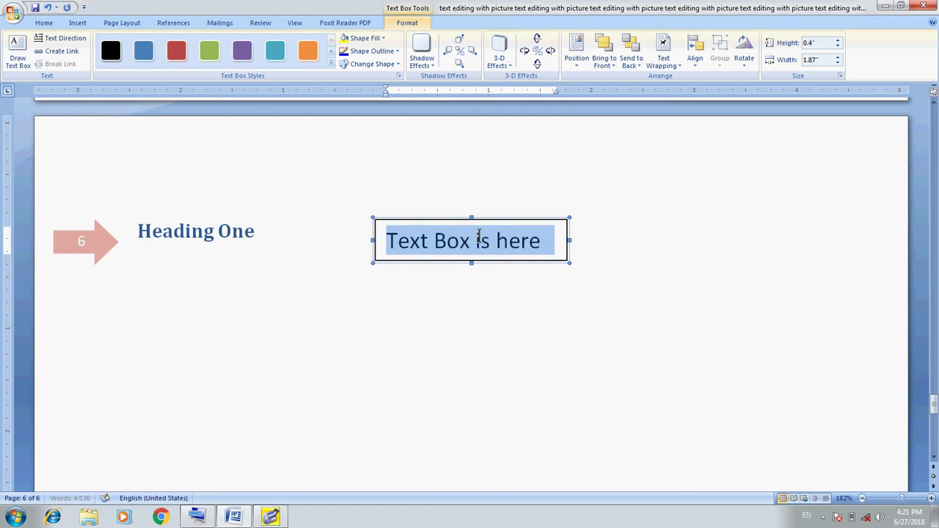
{"action": "key", "text": "ctrl+shift+period"}
{"action": "key", "text": "ctrl+shift+period"}
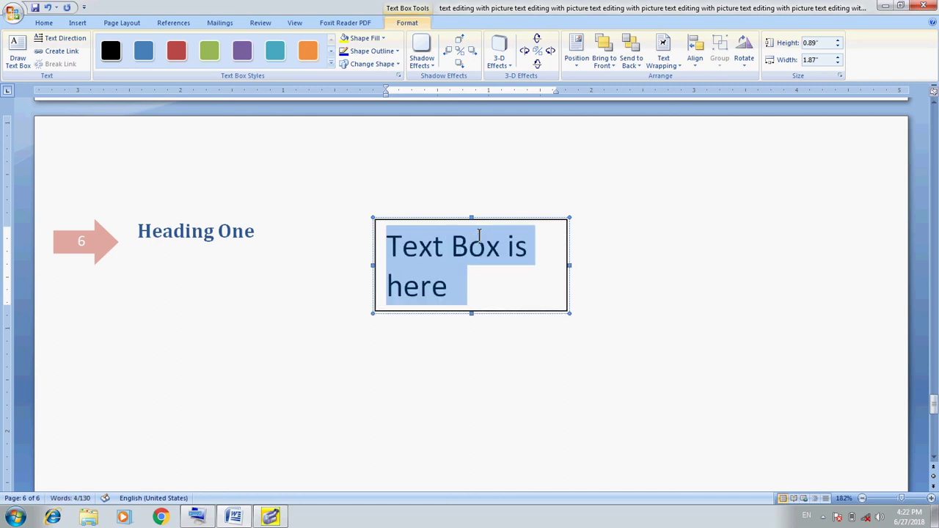
{"action": "key", "text": "ctrl+shift+period"}
{"action": "key", "text": "ctrl+e"}
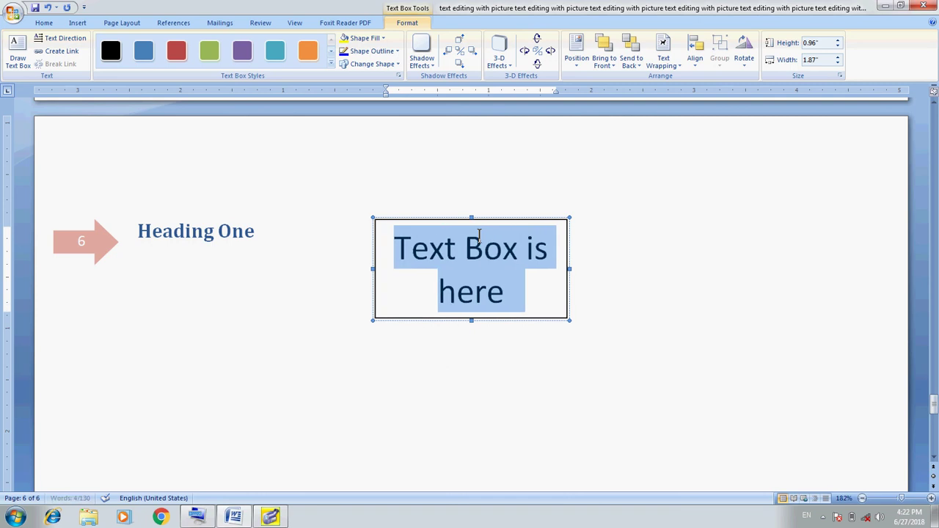
{"action": "key", "text": "Right"}
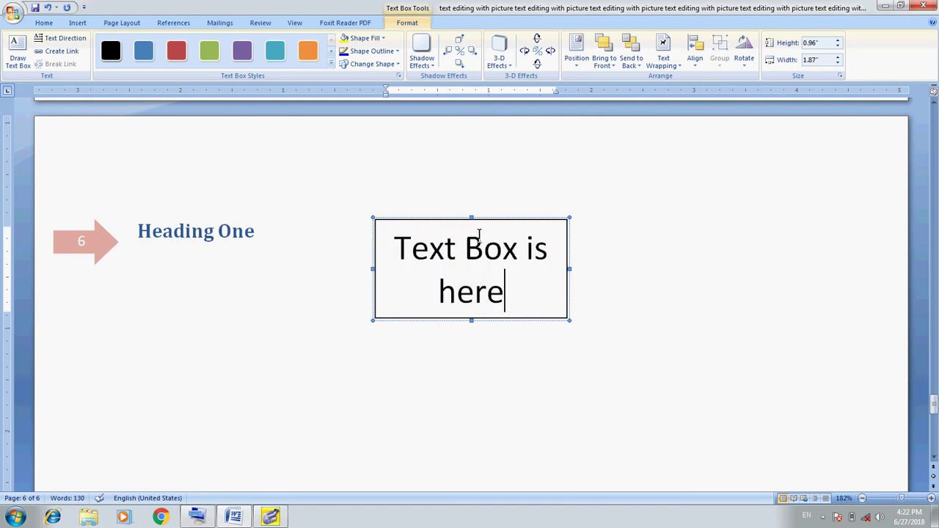
{"action": "left_click_drag", "start_coordinate": [502, 220], "coordinate": [333, 205]}
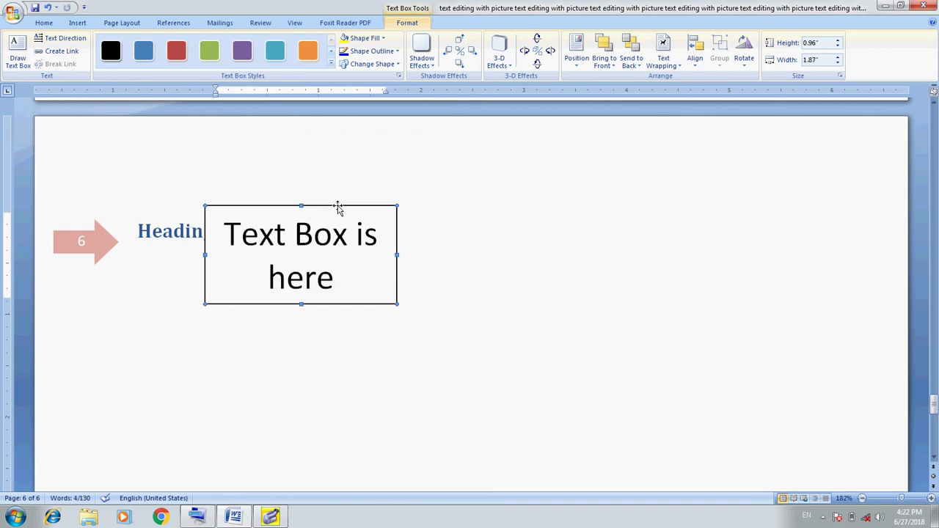
{"action": "left_click_drag", "start_coordinate": [334, 205], "coordinate": [335, 194]}
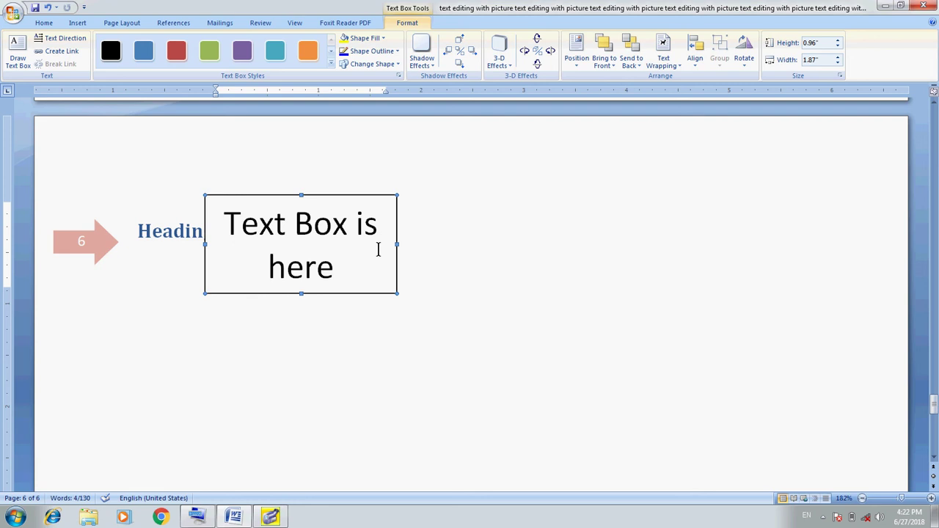
Format the text box with No Fill, a red outline and No Shadow Effect.
{"action": "left_click", "coordinate": [382, 38]}
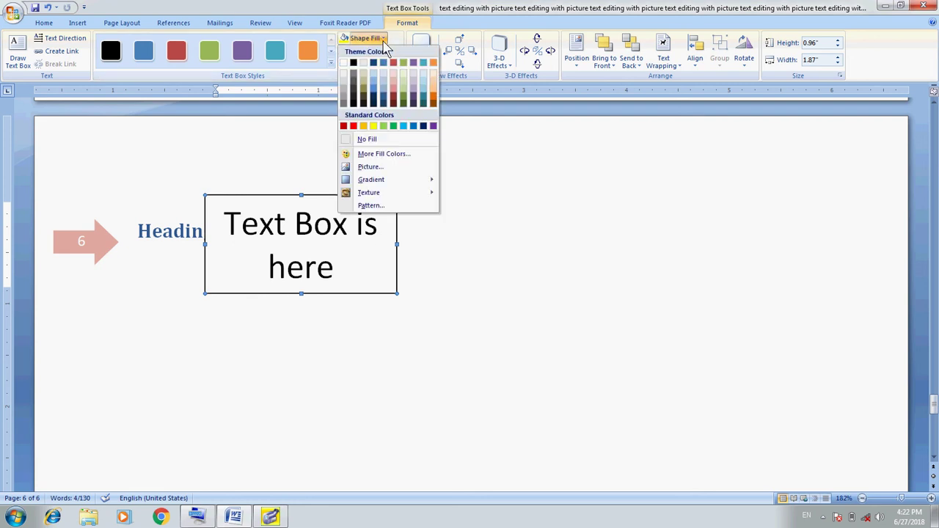
{"action": "left_click", "coordinate": [389, 141]}
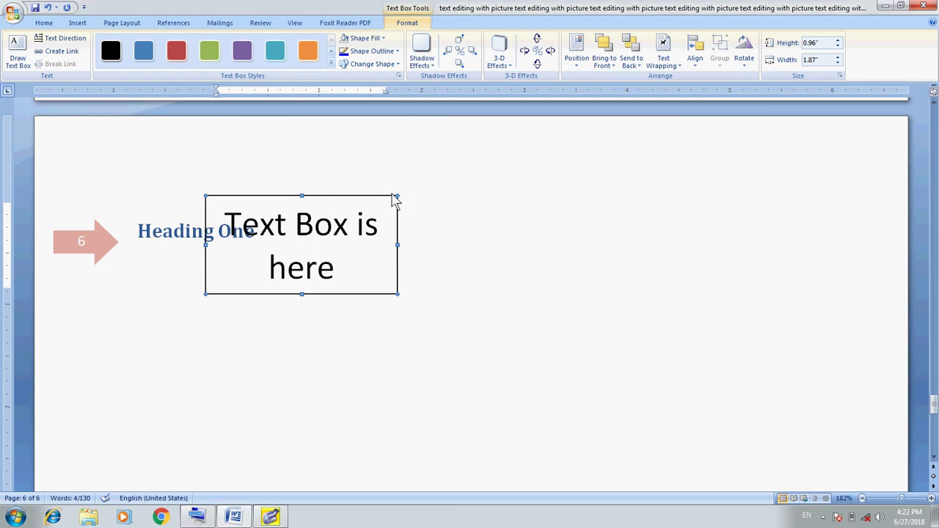
{"action": "left_click", "coordinate": [397, 52]}
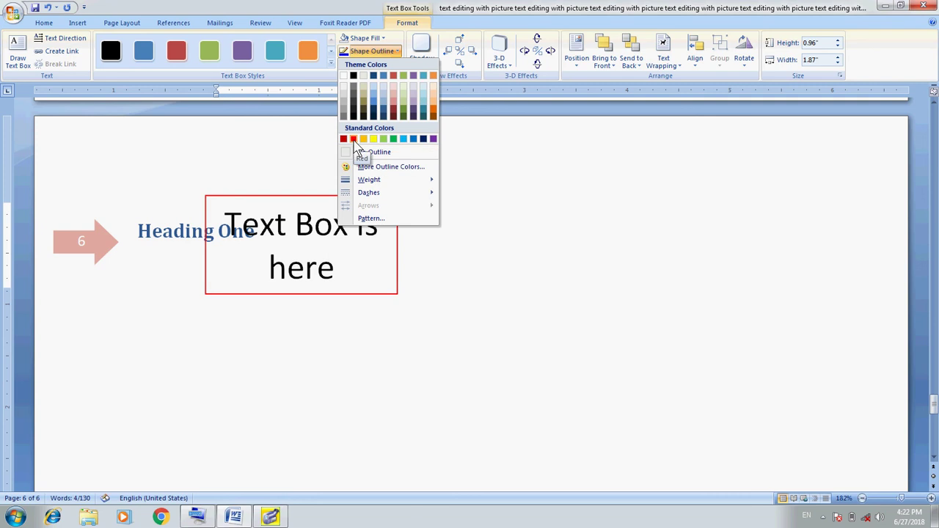
{"action": "left_click", "coordinate": [354, 140]}
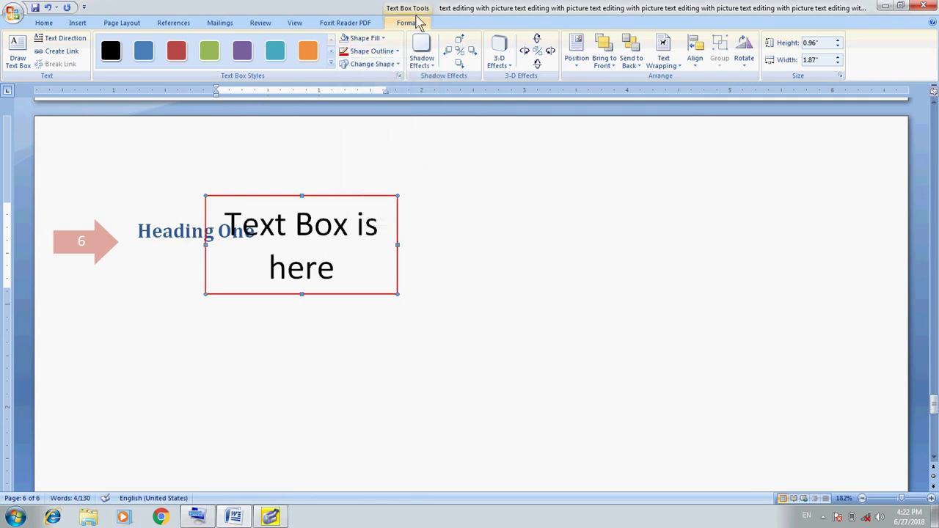
{"action": "left_click", "coordinate": [397, 52]}
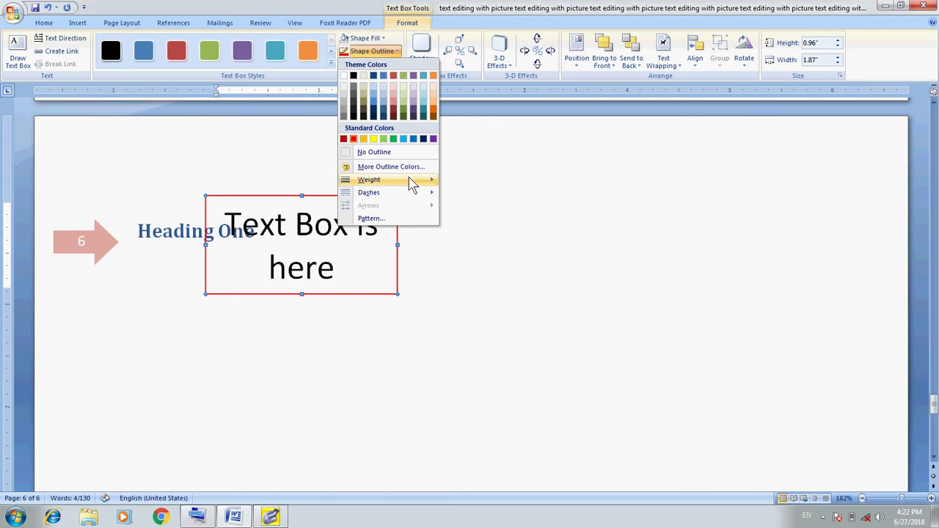
{"action": "mouse_move", "coordinate": [427, 182]}
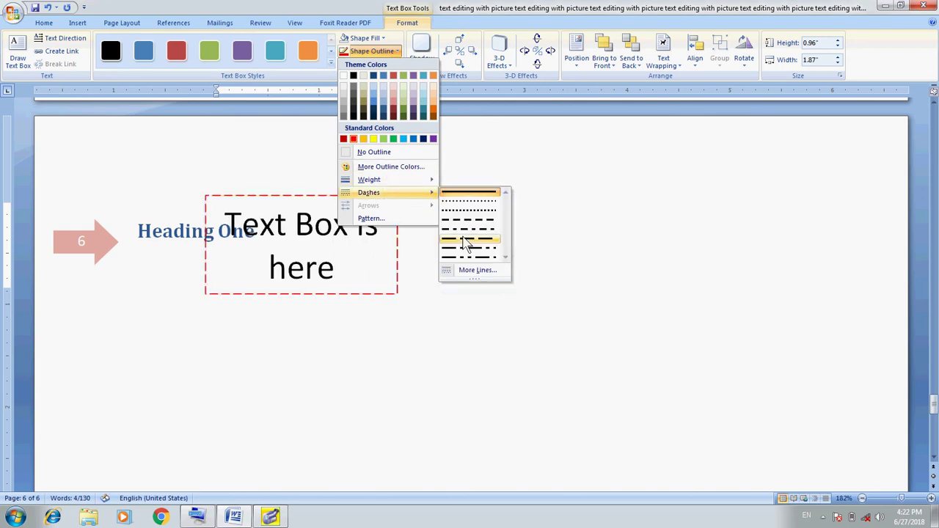
{"action": "left_click", "coordinate": [555, 6]}
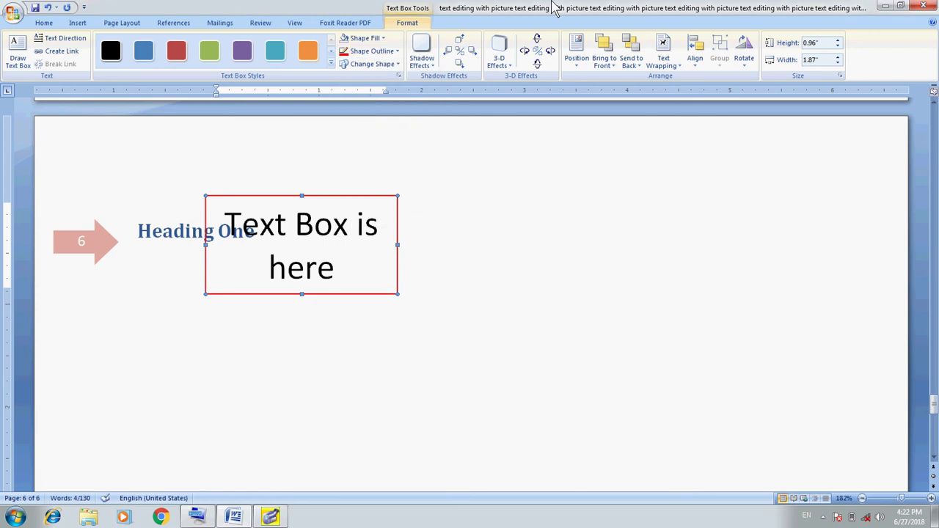
{"action": "left_click", "coordinate": [432, 66]}
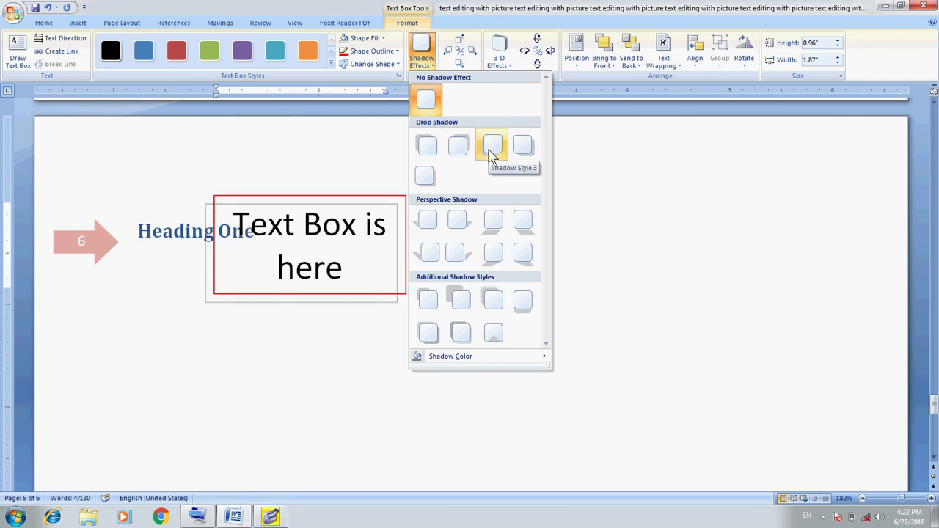
{"action": "left_click", "coordinate": [427, 100]}
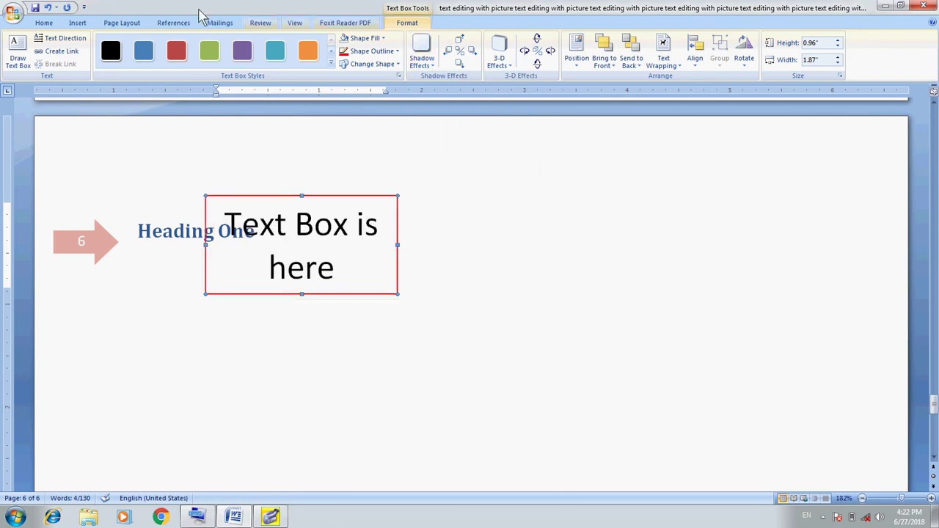
Select the whole 'Text Box is here' box as an object and delete it.
{"action": "left_click", "coordinate": [77, 22]}
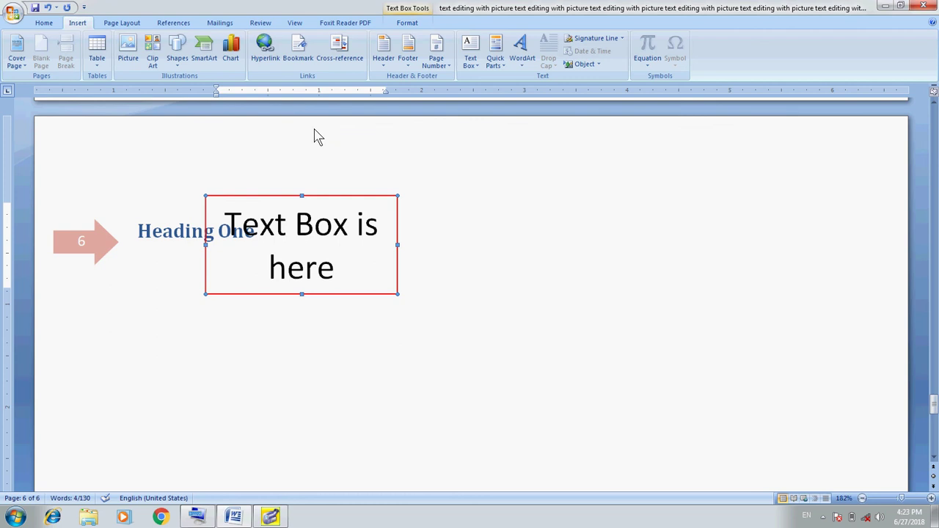
{"action": "left_click", "coordinate": [471, 61]}
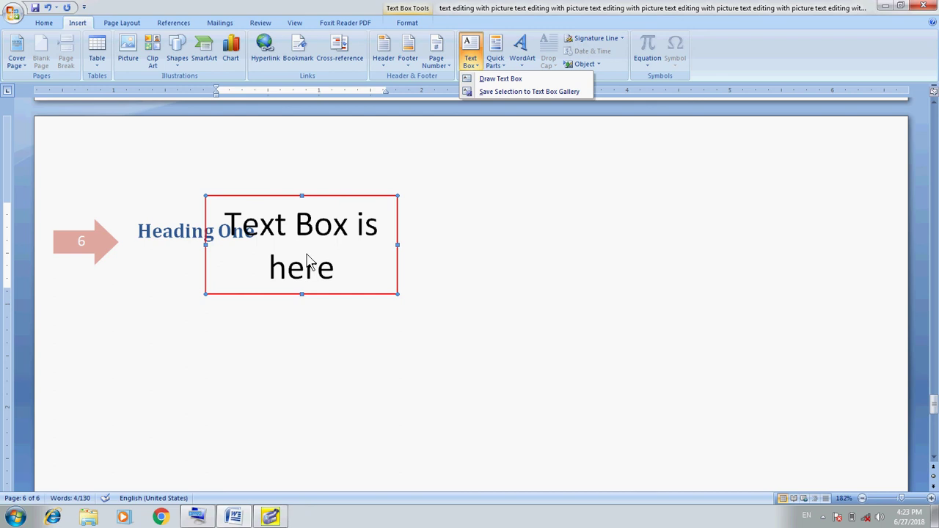
{"action": "left_click", "coordinate": [413, 368]}
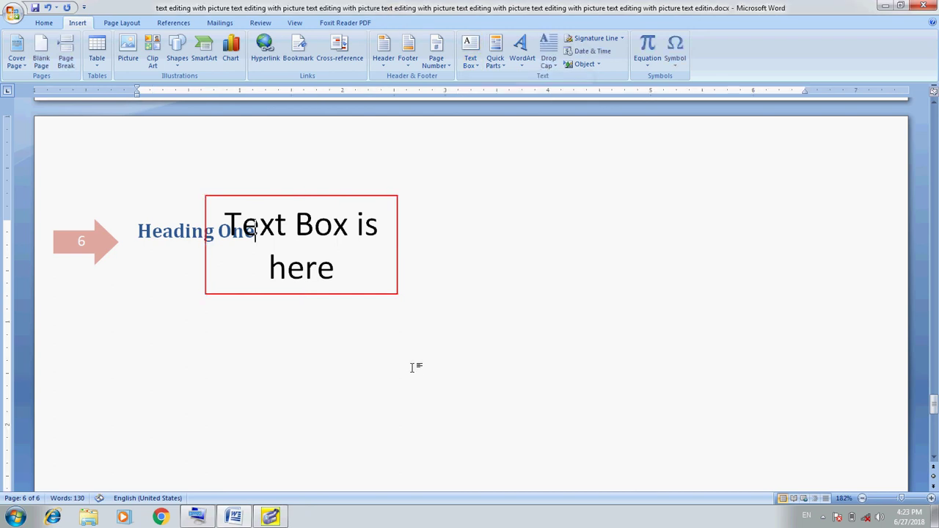
{"action": "left_click", "coordinate": [360, 292]}
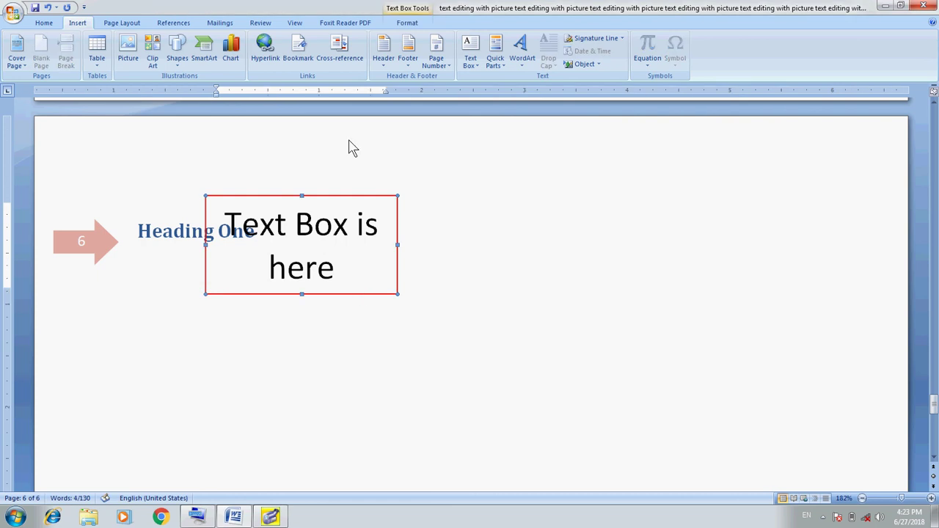
{"action": "left_click", "coordinate": [324, 230]}
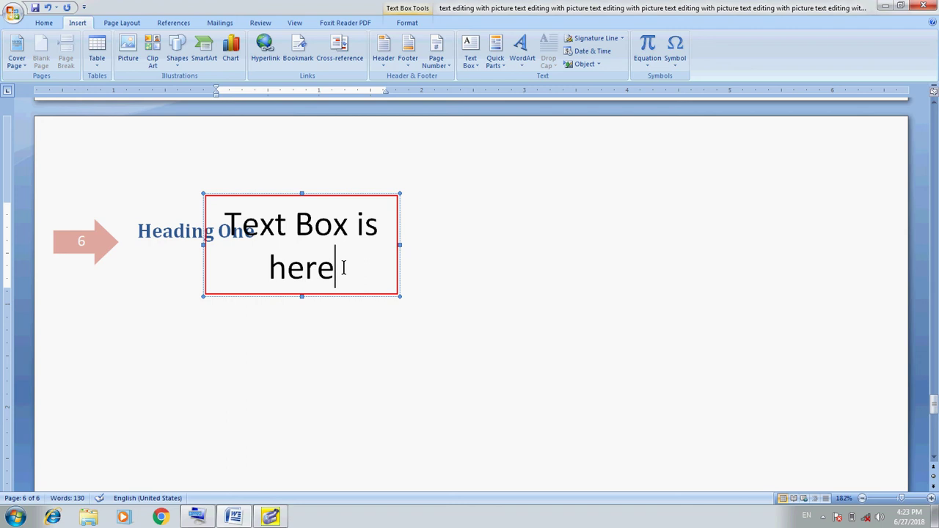
{"action": "left_click", "coordinate": [377, 194]}
{"action": "left_click", "coordinate": [376, 194]}
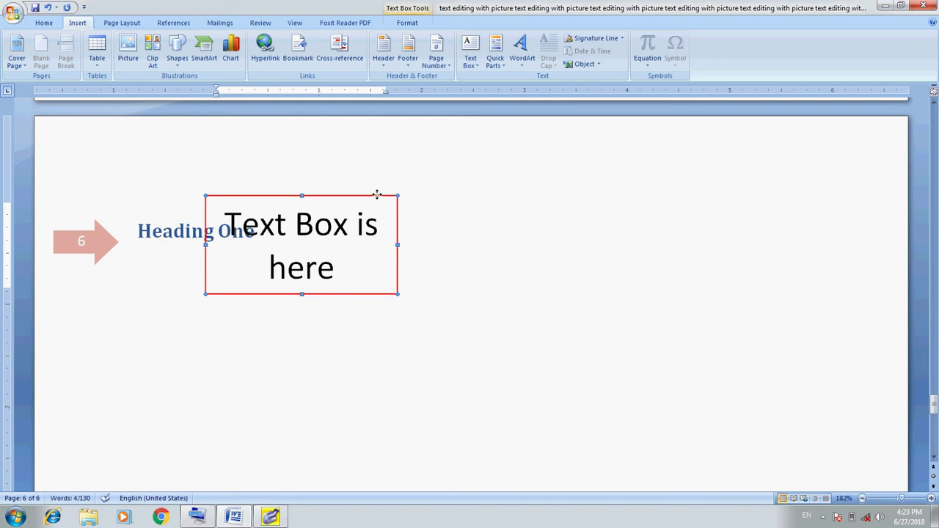
{"action": "key", "text": "Delete"}
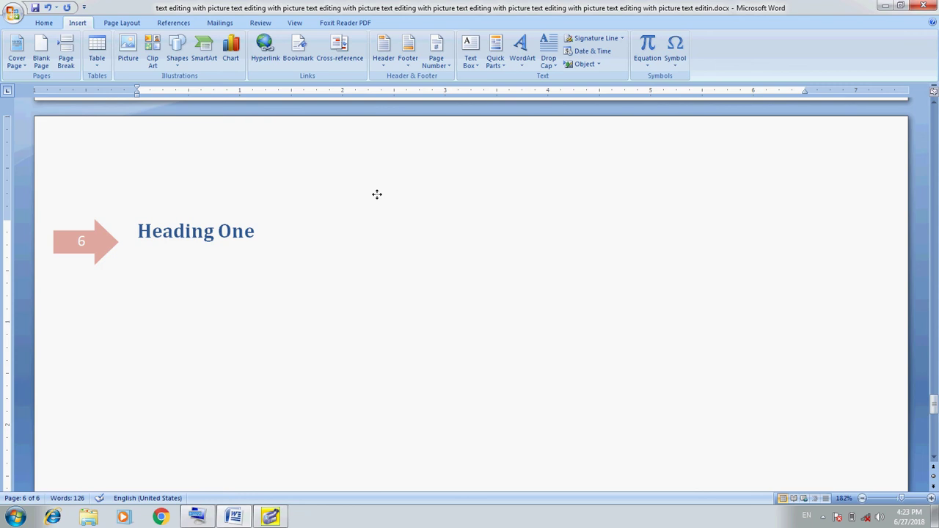
Move to the empty line below Heading One and bring up the WordArt style gallery.
{"action": "key", "text": "Down"}
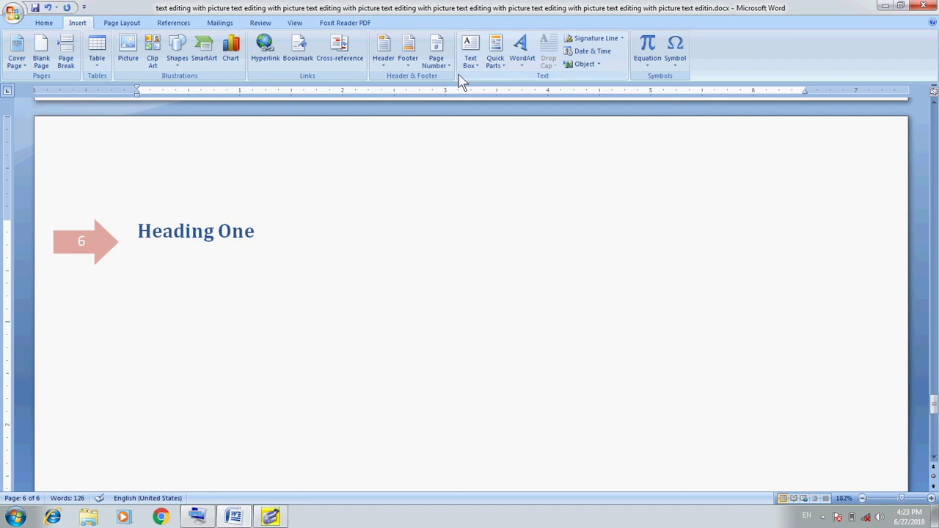
{"action": "left_click", "coordinate": [503, 68]}
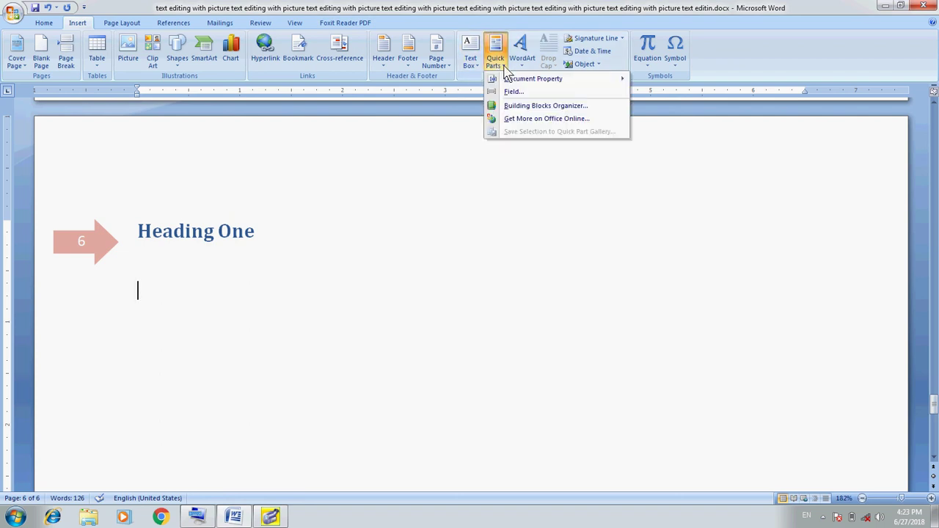
{"action": "mouse_move", "coordinate": [563, 87]}
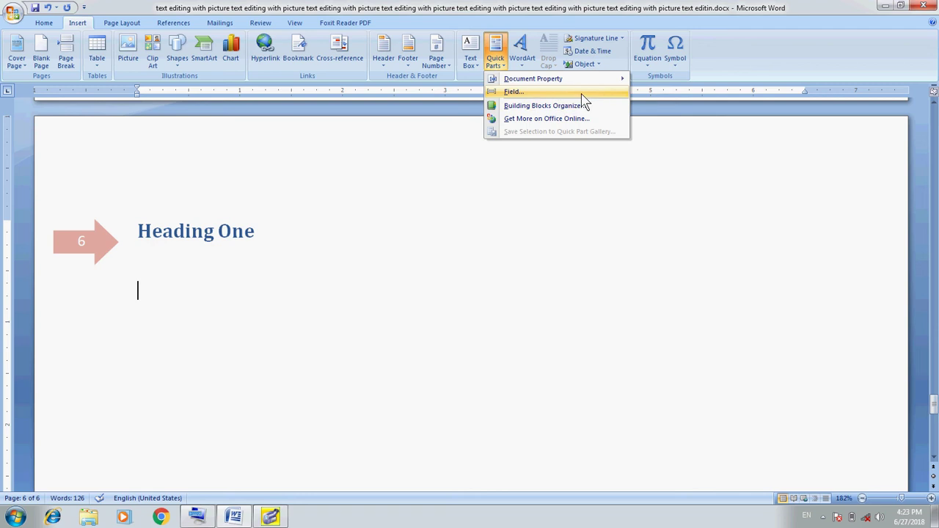
{"action": "left_click", "coordinate": [558, 9]}
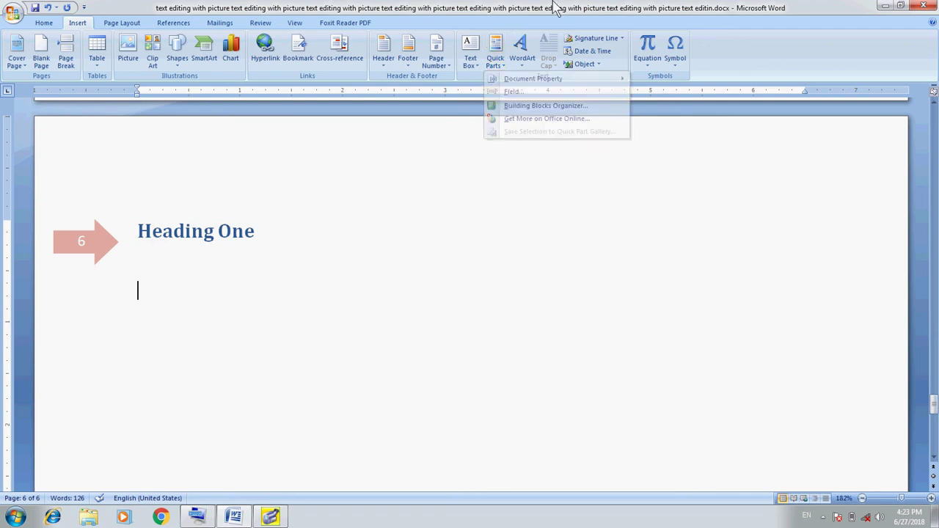
{"action": "left_click", "coordinate": [523, 68]}
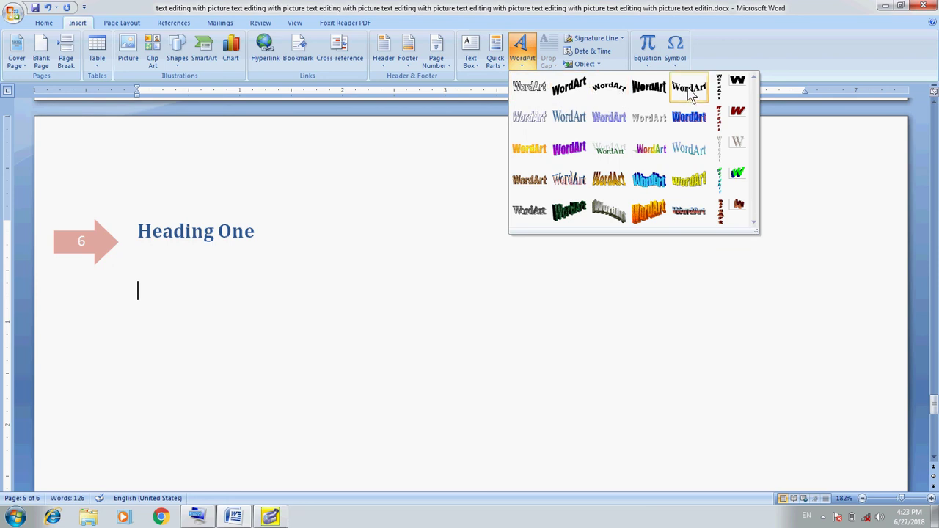
Insert curved WordArt reading 'Word Art Designing' in Impact, size 36, bold.
{"action": "left_click", "coordinate": [653, 96]}
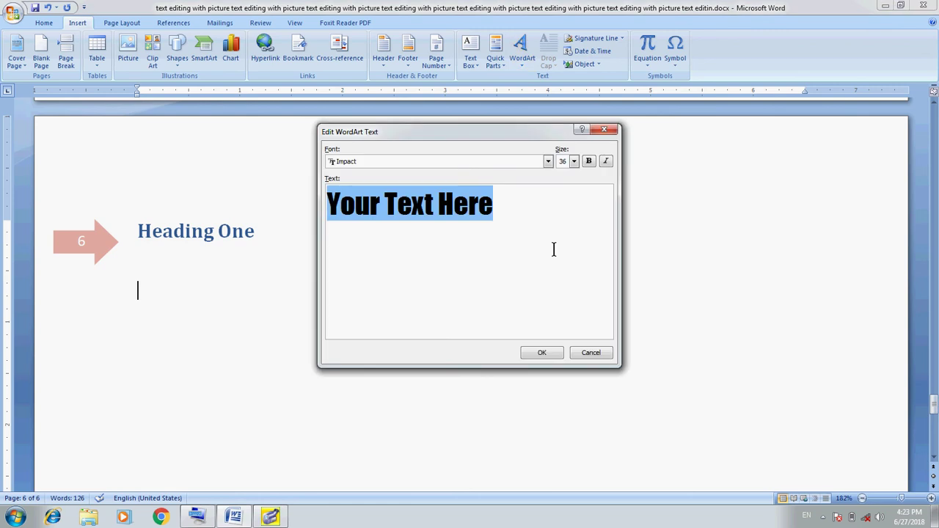
{"action": "type", "text": "Wor"}
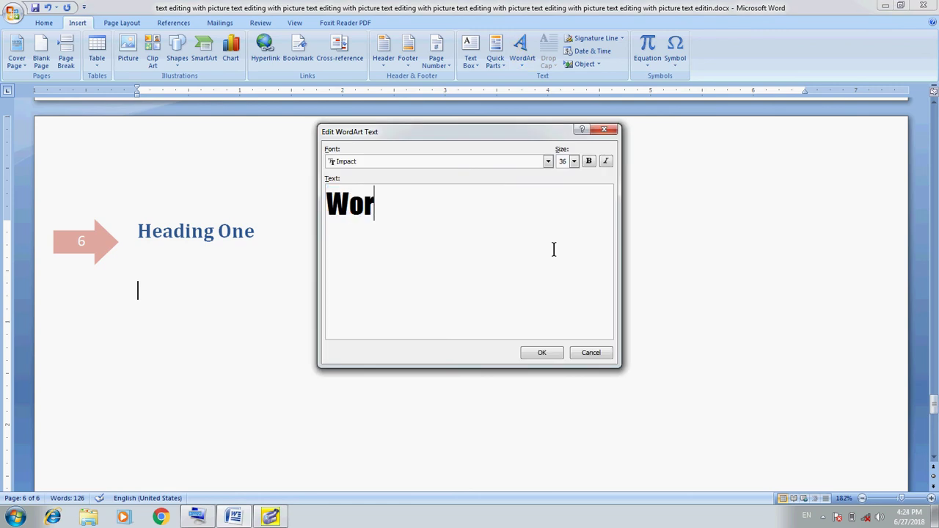
{"action": "type", "text": "d Art "}
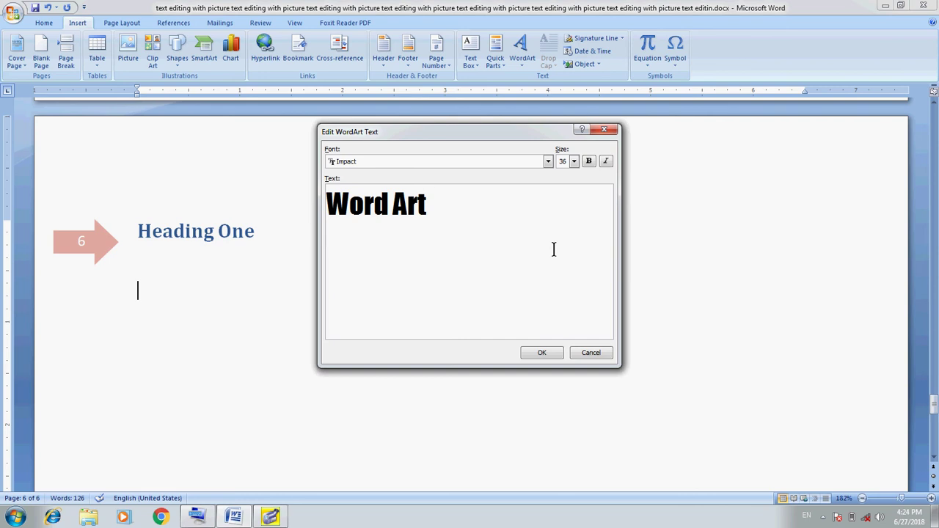
{"action": "type", "text": "Designing"}
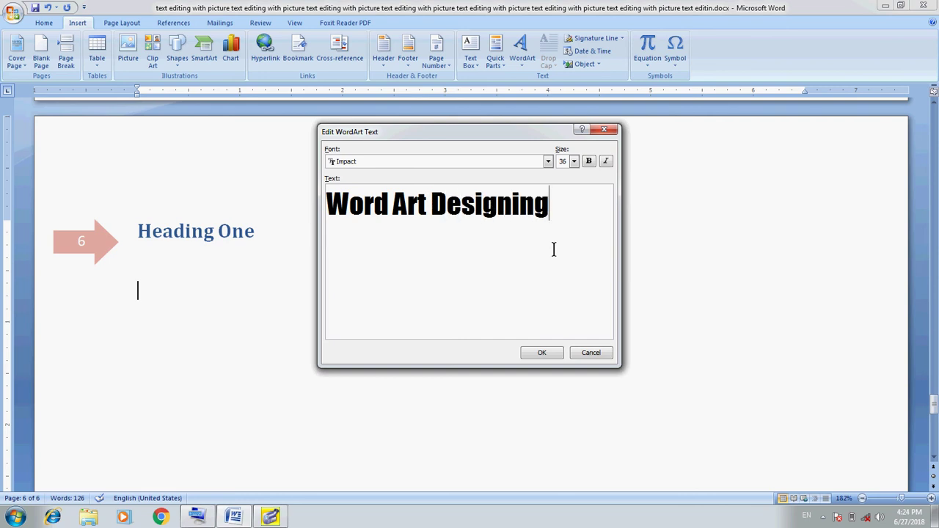
{"action": "left_click", "coordinate": [548, 161]}
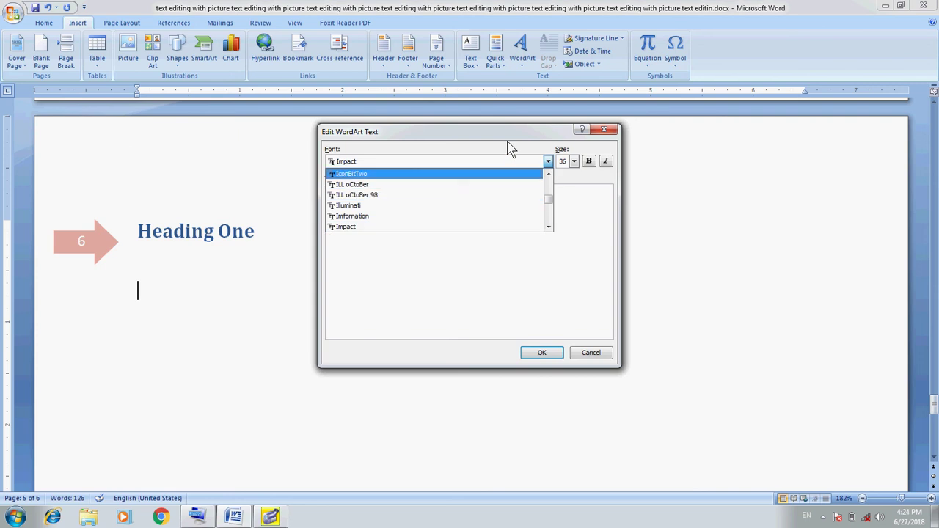
{"action": "left_click", "coordinate": [526, 140]}
{"action": "left_click", "coordinate": [573, 161]}
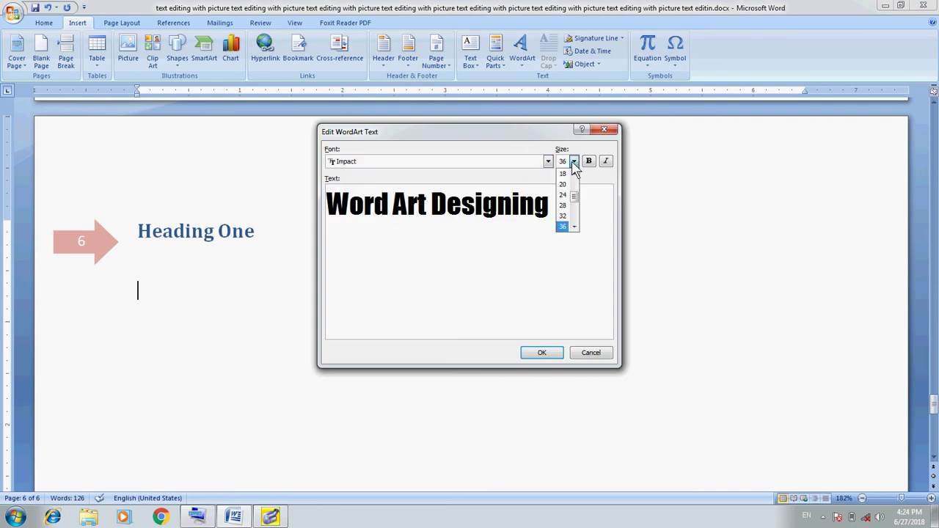
{"action": "left_click", "coordinate": [533, 146]}
{"action": "left_click", "coordinate": [591, 162]}
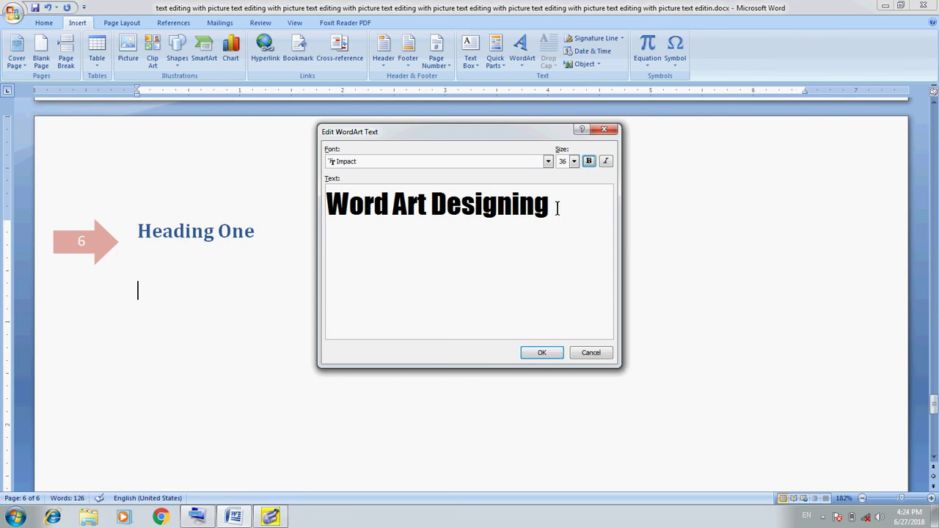
{"action": "left_click", "coordinate": [543, 353]}
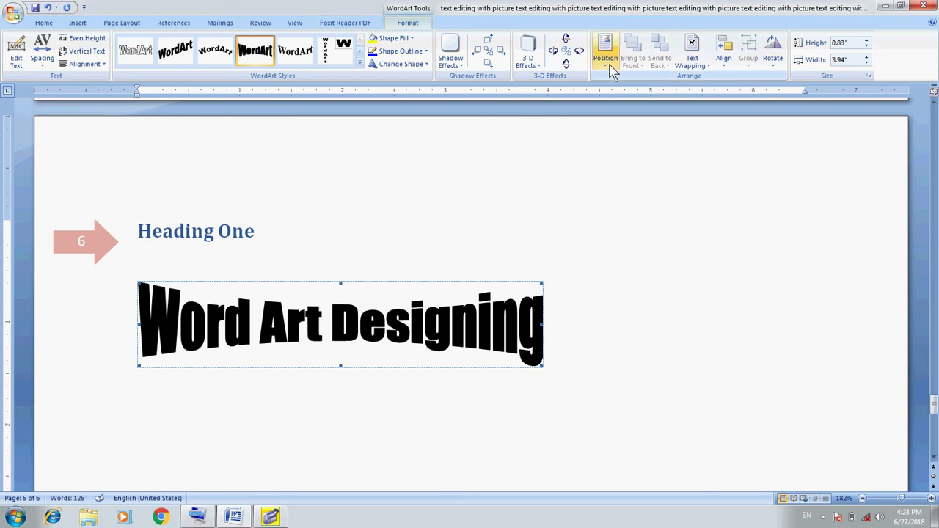
Give the 'Word Art Designing' WordArt square wrapping and drag it right, just below Heading One.
{"action": "left_click", "coordinate": [710, 69]}
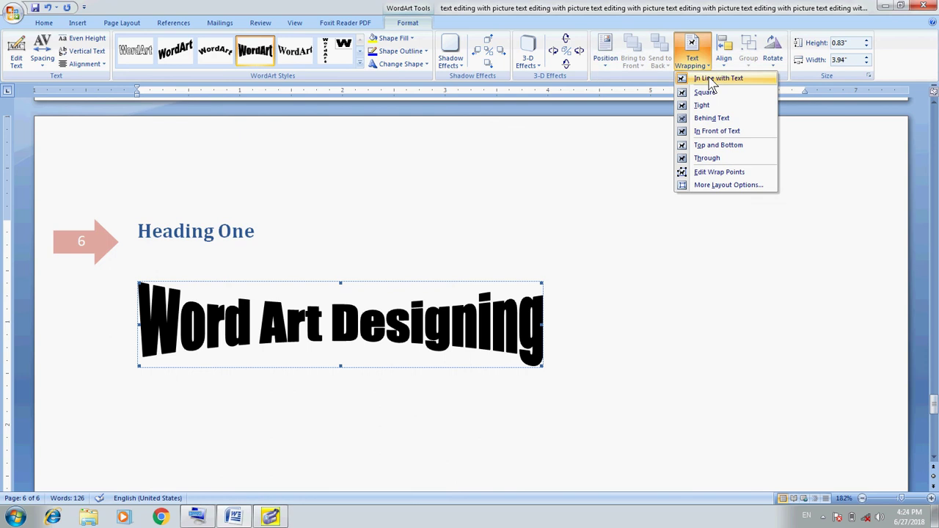
{"action": "left_click", "coordinate": [719, 97]}
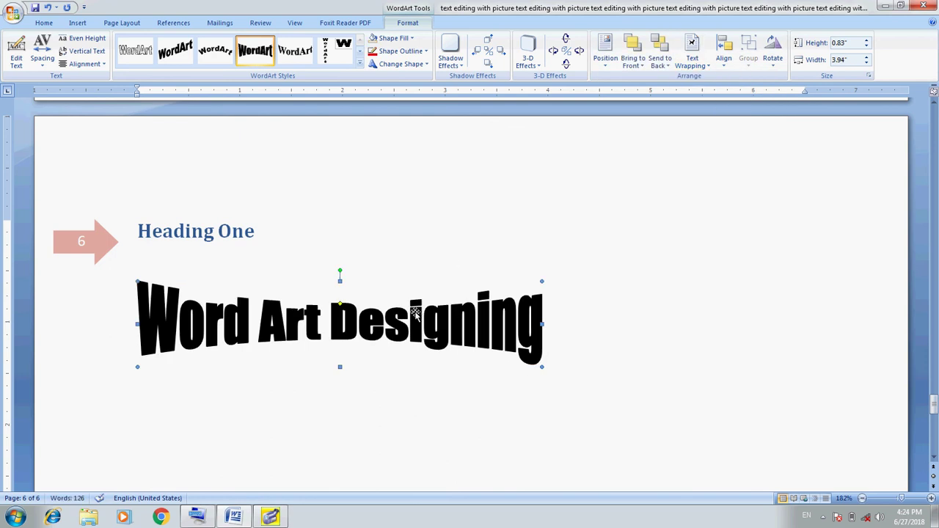
{"action": "left_click_drag", "start_coordinate": [418, 323], "coordinate": [631, 244]}
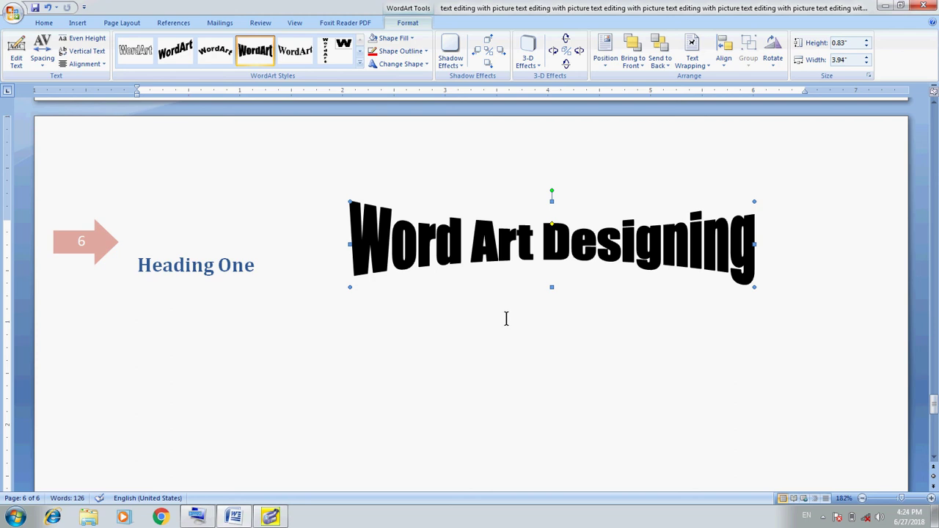
{"action": "left_click_drag", "start_coordinate": [592, 254], "coordinate": [627, 316]}
{"action": "left_click", "coordinate": [934, 460]}
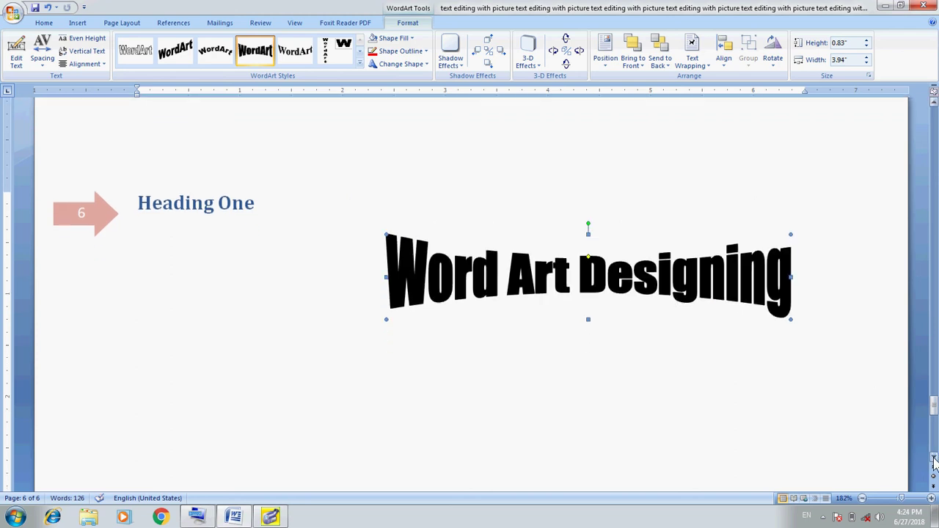
{"action": "left_click", "coordinate": [934, 460]}
{"action": "left_click", "coordinate": [934, 460]}
{"action": "left_click", "coordinate": [934, 460]}
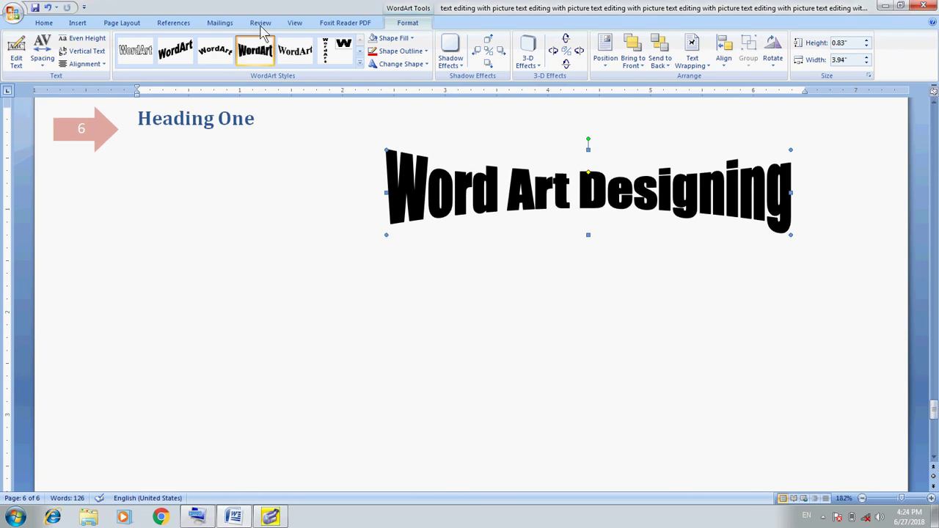
{"action": "left_click", "coordinate": [242, 196]}
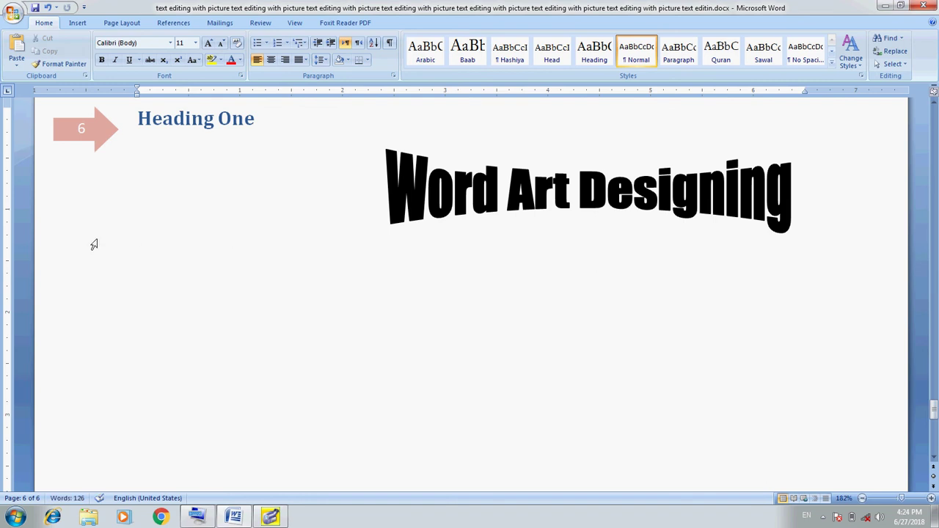
Start a second WordArt in a new style and type its Urdu text, correcting stray letters.
{"action": "left_click", "coordinate": [77, 23]}
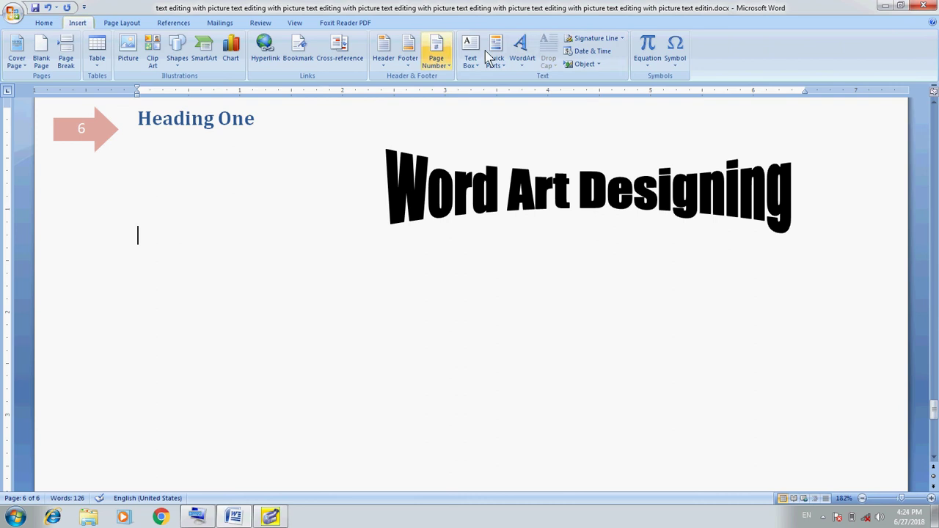
{"action": "left_click", "coordinate": [521, 53]}
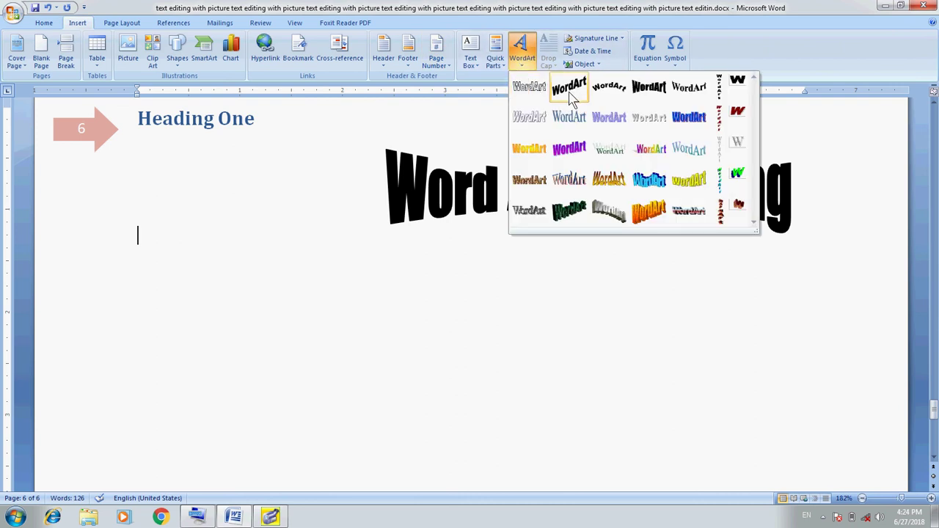
{"action": "left_click", "coordinate": [618, 126]}
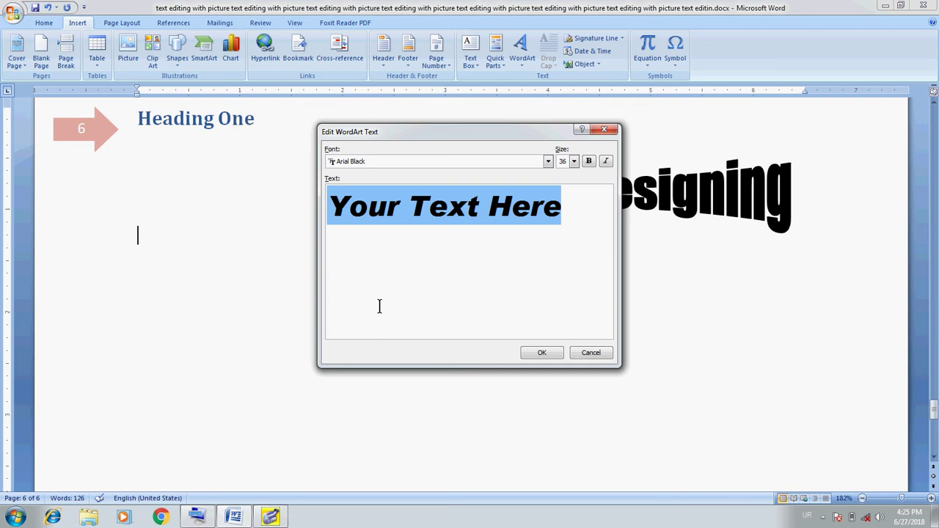
{"action": "type", "text": "ٹیکس"}
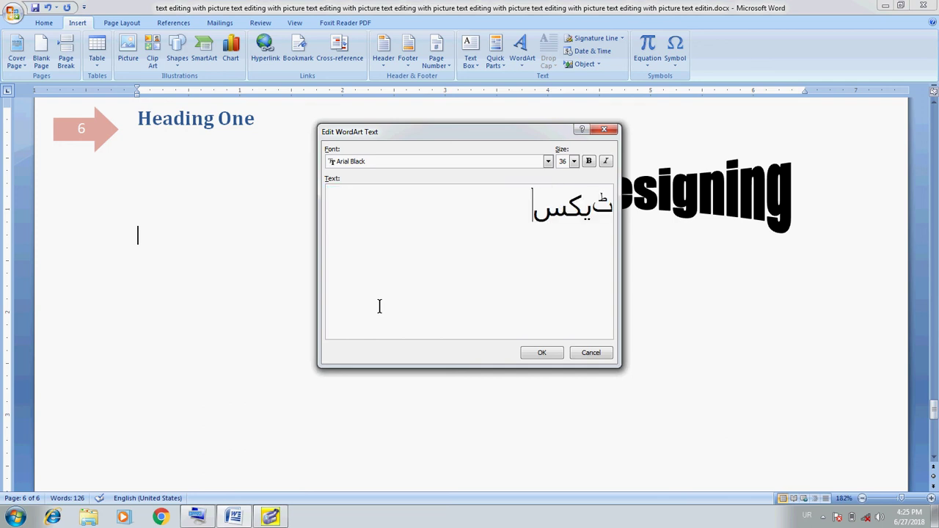
{"action": "type", "text": "ٹص"}
{"action": "key", "text": "BackSpace"}
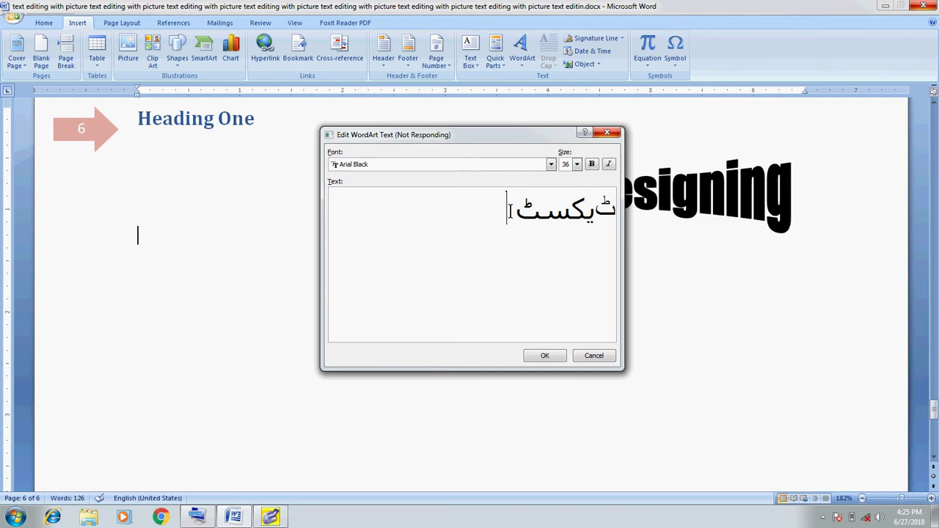
{"action": "key", "text": "Escape"}
{"action": "type", "text": "ﷺ"}
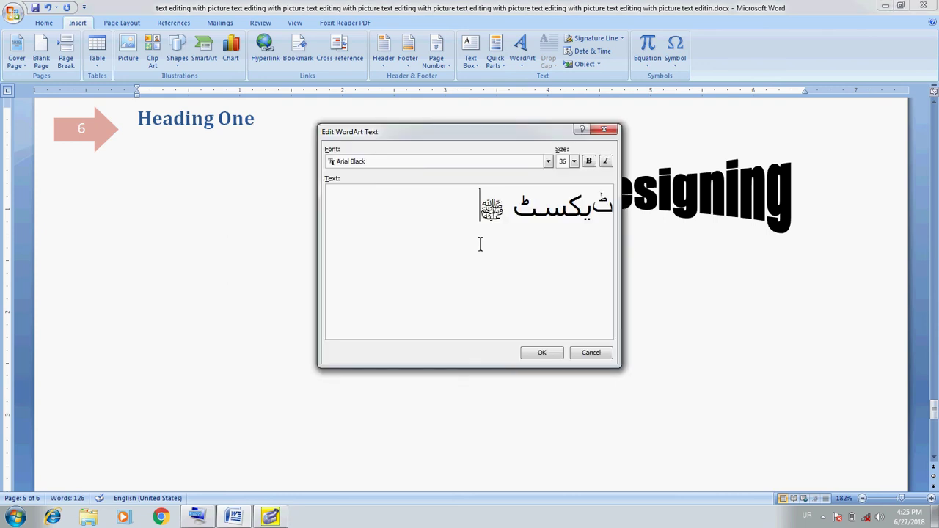
{"action": "key", "text": "BackSpace"}
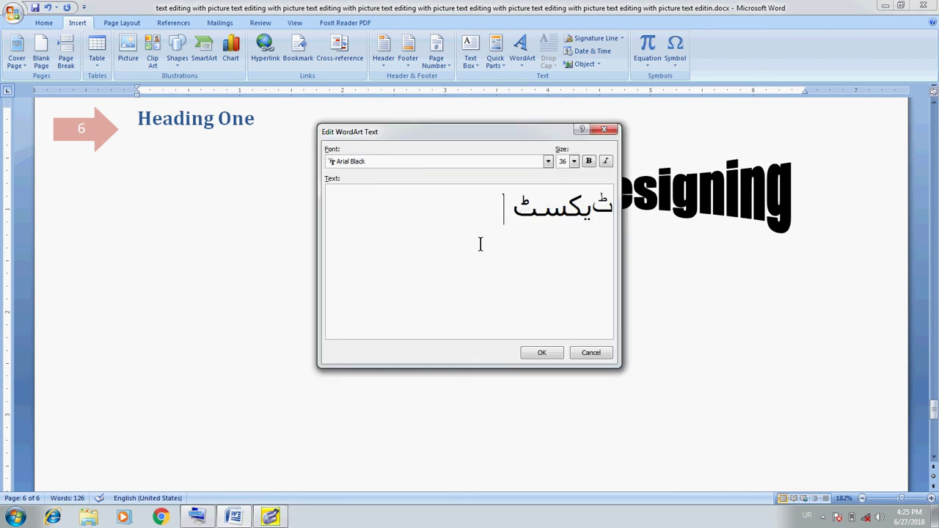
{"action": "type", "text": "ﷺ"}
{"action": "key", "text": "BackSpace"}
{"action": "type", "text": "وبر"}
{"action": "type", "text": "ڈ"}
{"action": "key", "text": "BackSpace"}
{"action": "key", "text": "BackSpace"}
{"action": "key", "text": "BackSpace"}
{"action": "type", "text": "ر"}
{"action": "type", "text": "ڈ"}
{"action": "type", "text": " ا"}
{"action": "type", "text": "رٹ"}
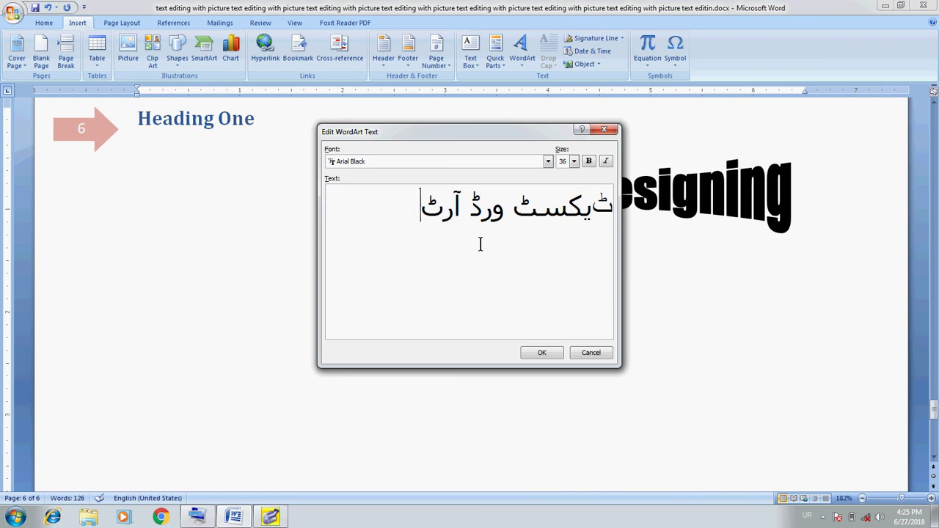
Set the Urdu WordArt font to Jameel Noori Kasheeda and insert it below Heading One.
{"action": "left_click", "coordinate": [484, 168]}
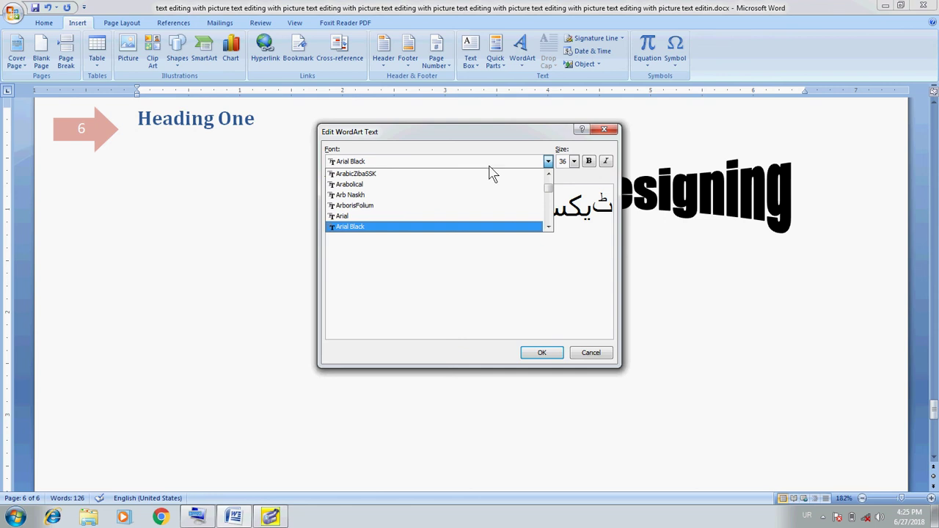
{"action": "left_click_drag", "start_coordinate": [550, 192], "coordinate": [552, 204]}
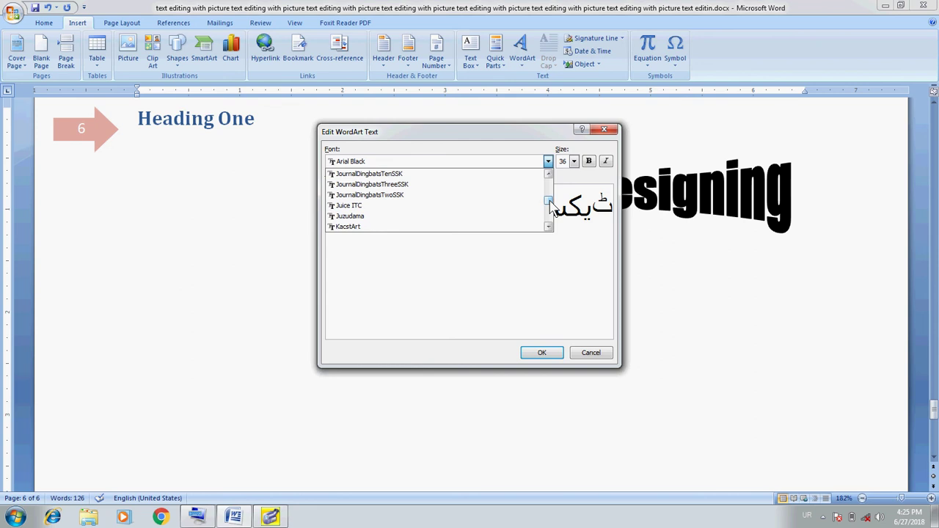
{"action": "double_click", "coordinate": [550, 175]}
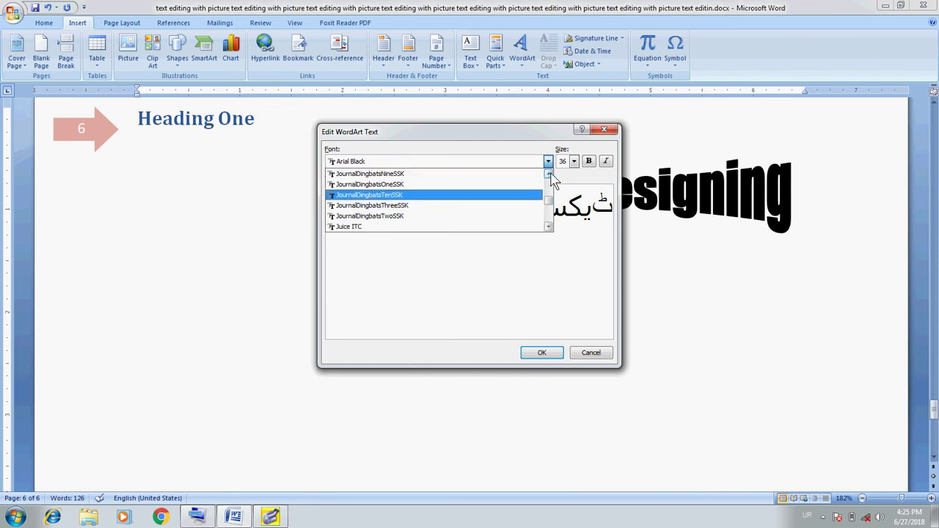
{"action": "left_click", "coordinate": [550, 175]}
{"action": "left_click", "coordinate": [549, 174]}
{"action": "left_click", "coordinate": [549, 175]}
{"action": "left_click", "coordinate": [549, 174]}
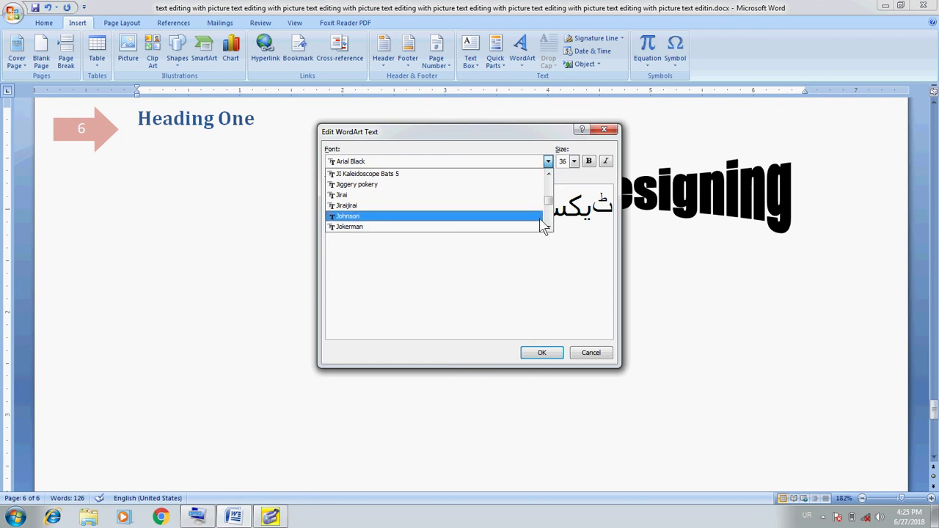
{"action": "left_click", "coordinate": [550, 176]}
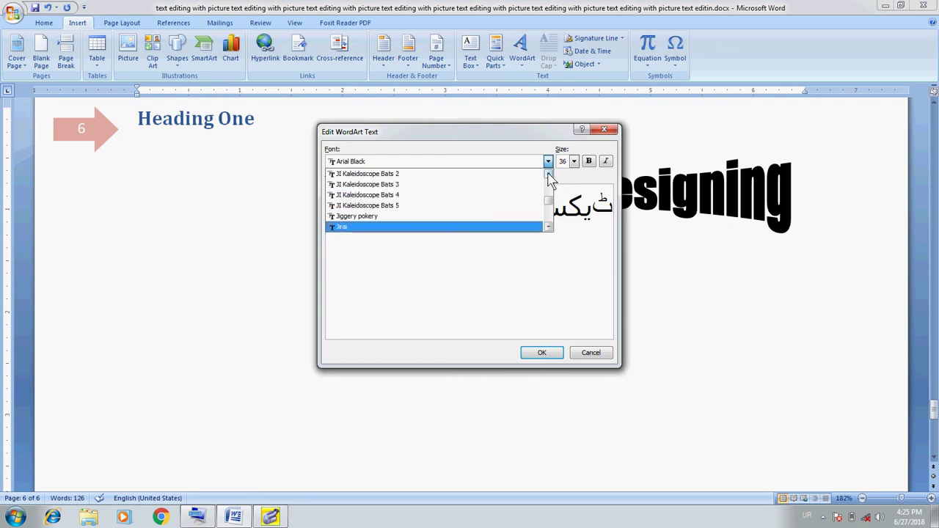
{"action": "left_click", "coordinate": [550, 177]}
{"action": "left_click", "coordinate": [549, 176]}
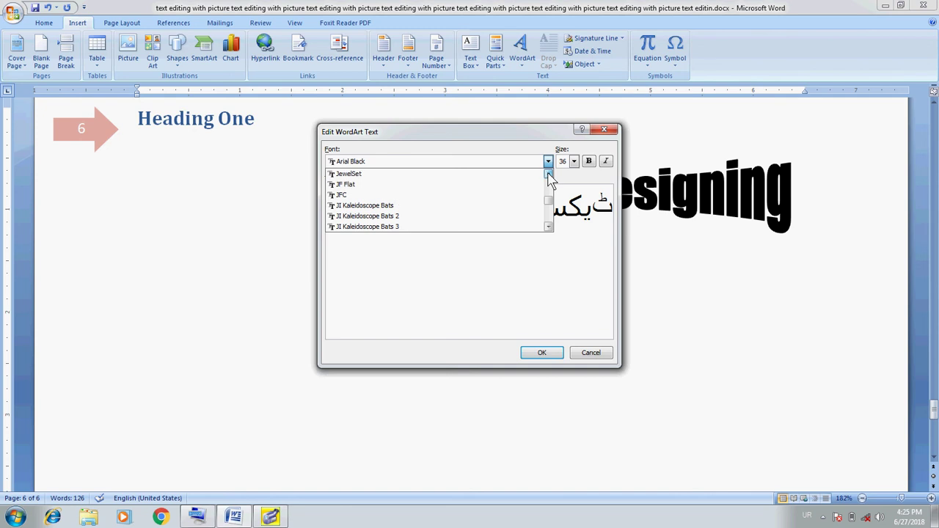
{"action": "left_click", "coordinate": [549, 176]}
{"action": "left_click", "coordinate": [550, 176]}
{"action": "left_click", "coordinate": [550, 176]}
{"action": "left_click", "coordinate": [549, 176]}
{"action": "left_click", "coordinate": [550, 176]}
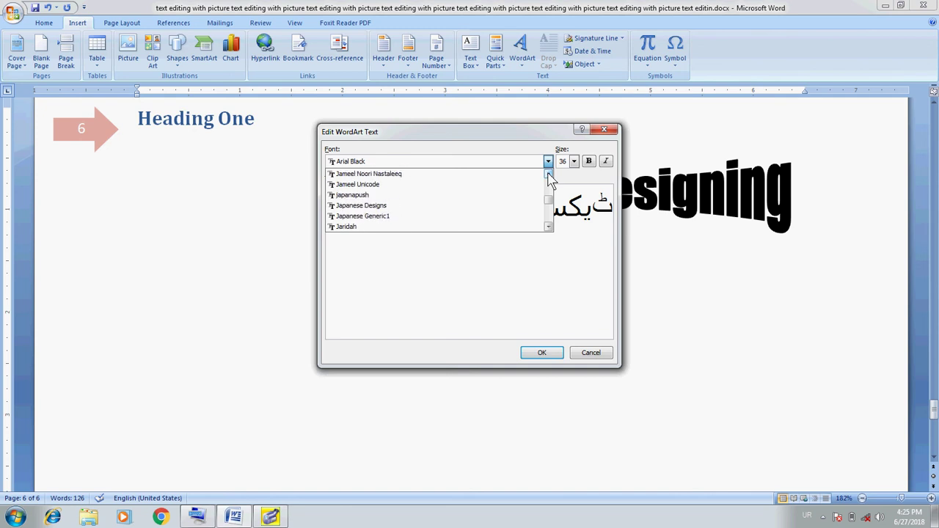
{"action": "left_click", "coordinate": [550, 176]}
{"action": "left_click", "coordinate": [550, 176]}
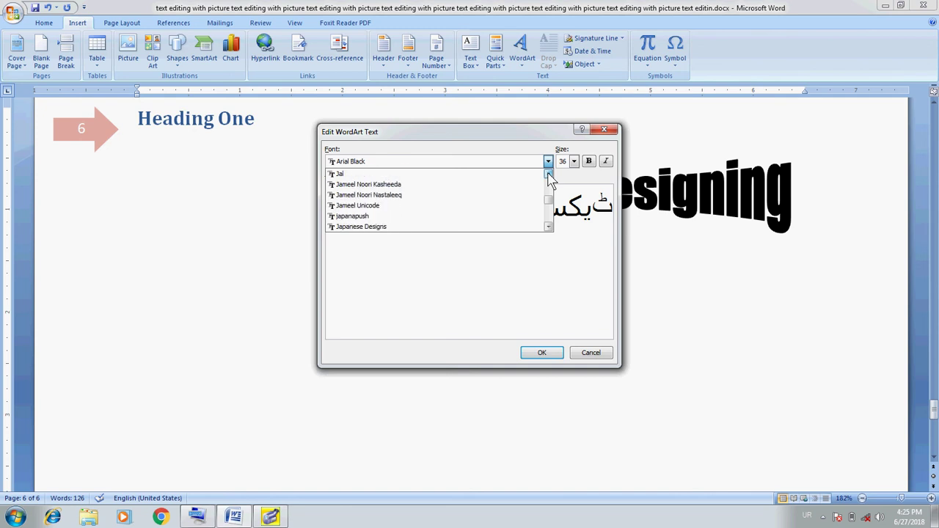
{"action": "left_click", "coordinate": [413, 187]}
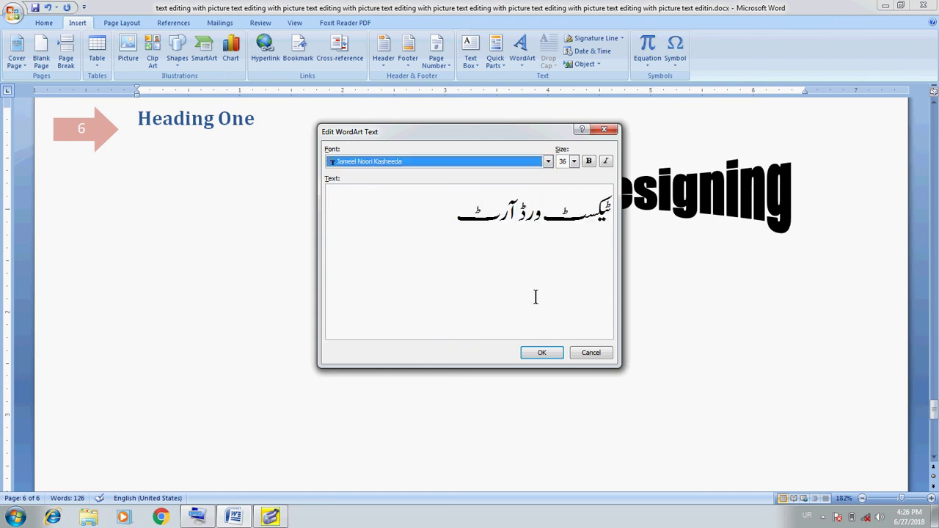
{"action": "left_click", "coordinate": [541, 354]}
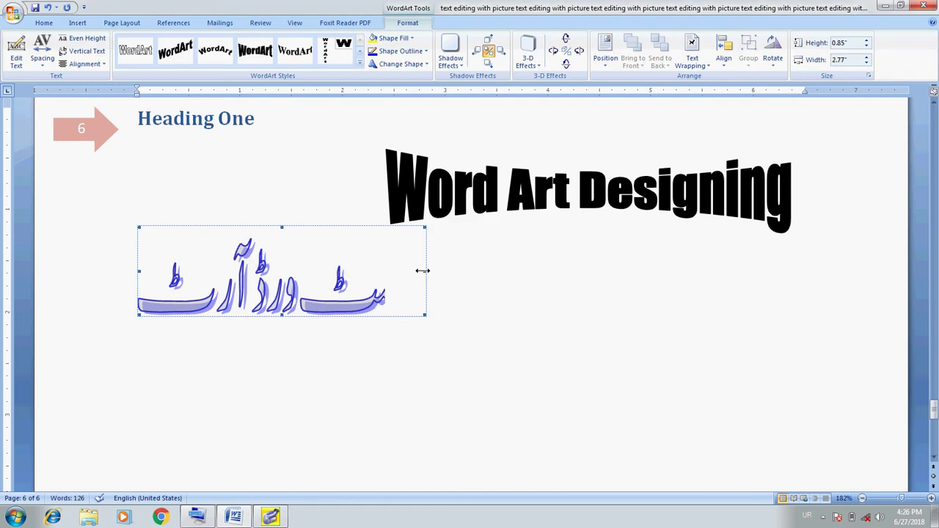
Widen the Urdu WordArt to 4.13 inches and make it taller, then undo both resizes.
{"action": "left_click_drag", "start_coordinate": [423, 271], "coordinate": [563, 271]}
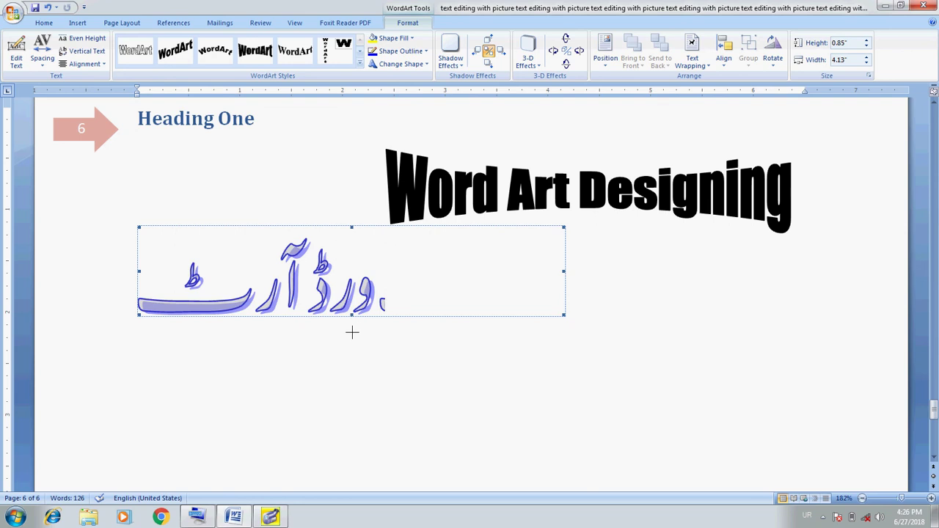
{"action": "left_click_drag", "start_coordinate": [351, 317], "coordinate": [353, 356]}
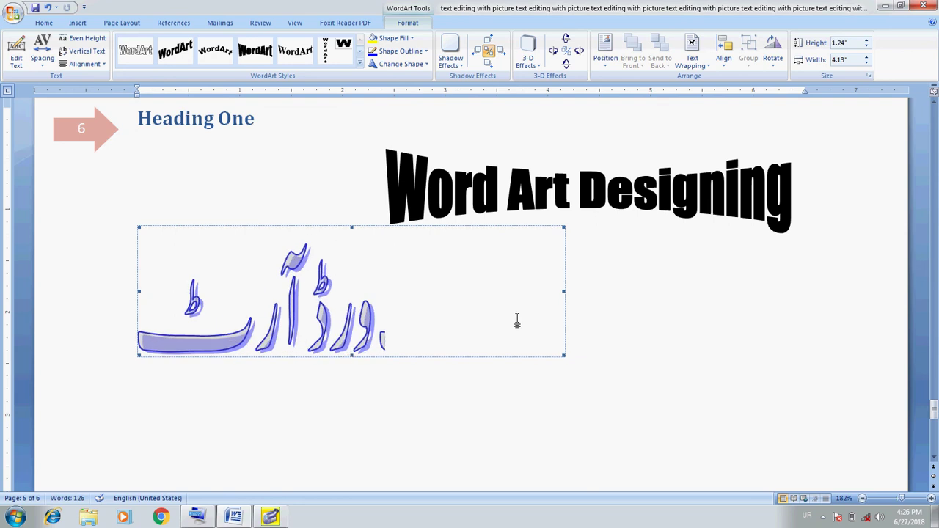
{"action": "key", "text": "ctrl+z"}
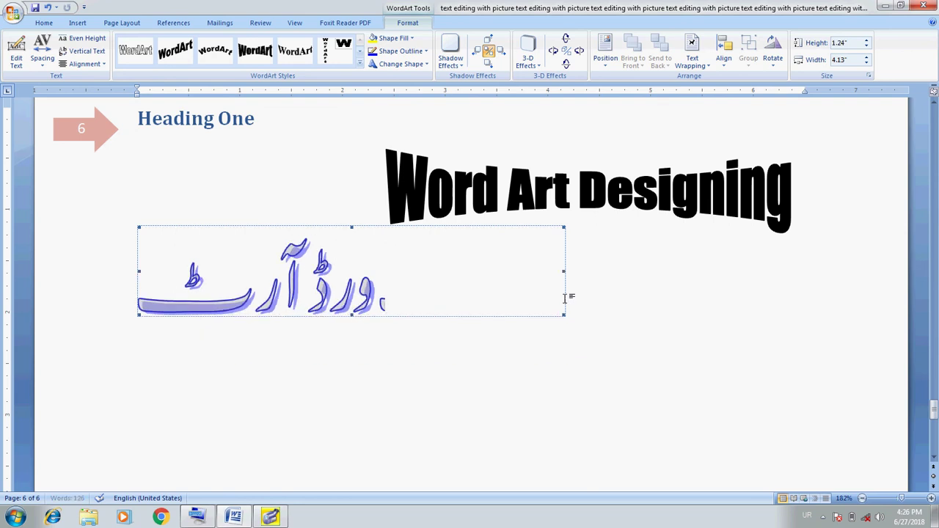
{"action": "key", "text": "ctrl+z"}
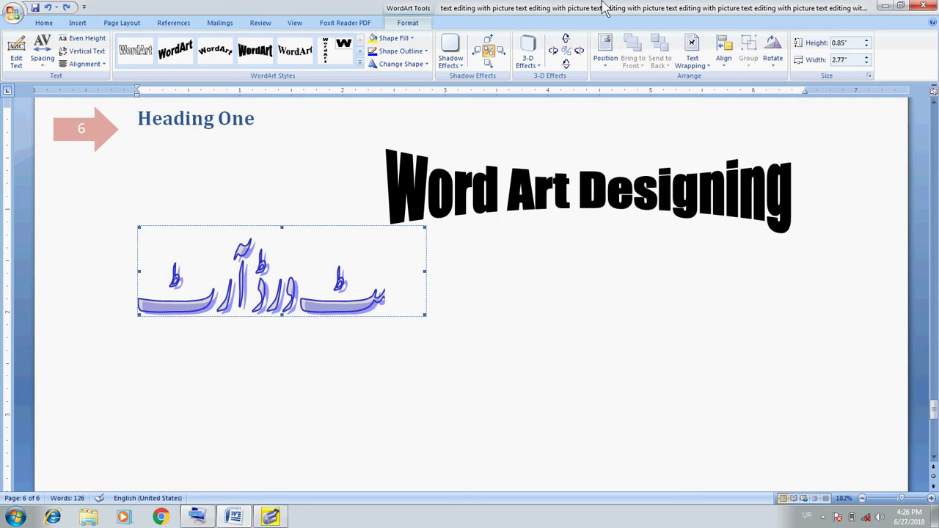
Apply the plain black WordArt style to the Urdu WordArt instead of the blue shadowed one.
{"action": "left_click", "coordinate": [427, 64]}
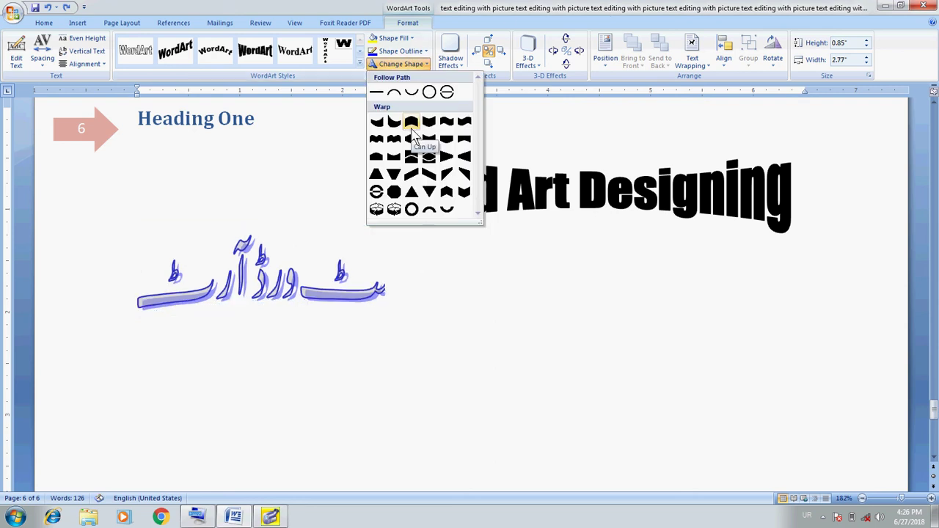
{"action": "left_click", "coordinate": [360, 66]}
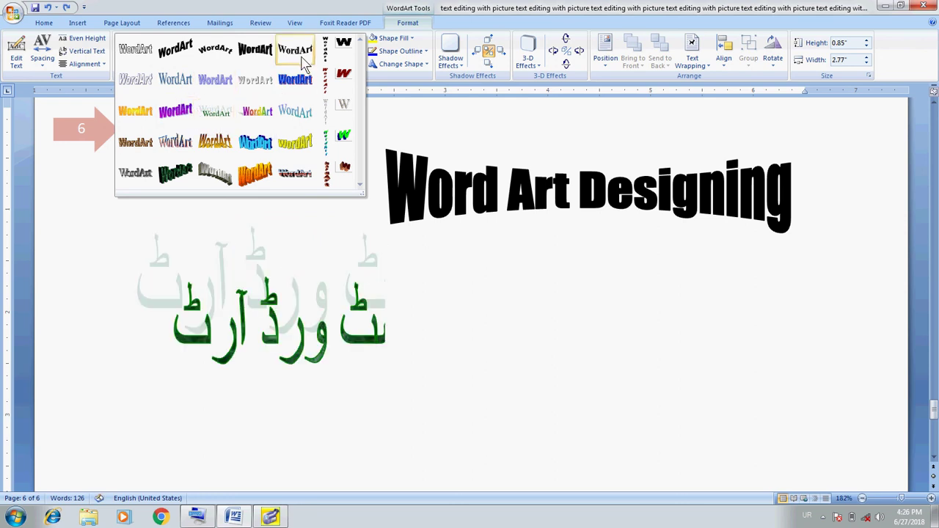
{"action": "left_click", "coordinate": [295, 79]}
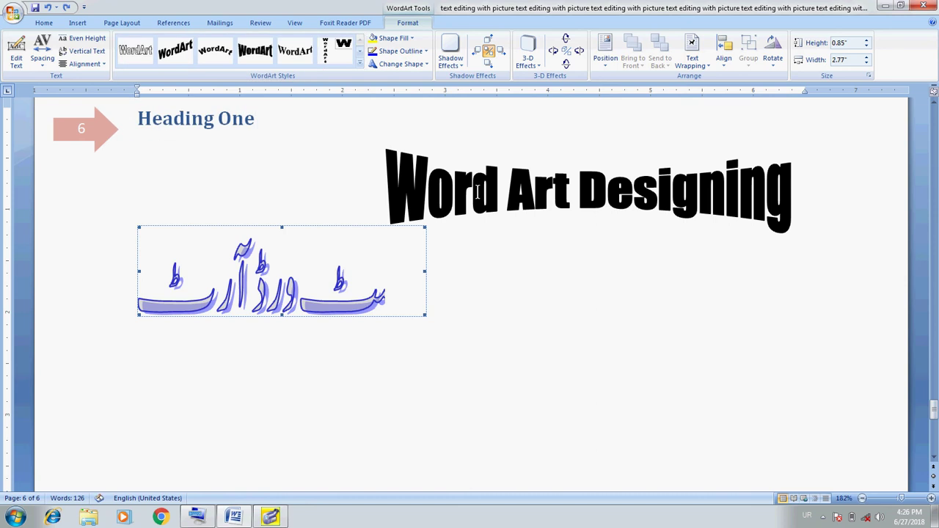
{"action": "left_click", "coordinate": [257, 52]}
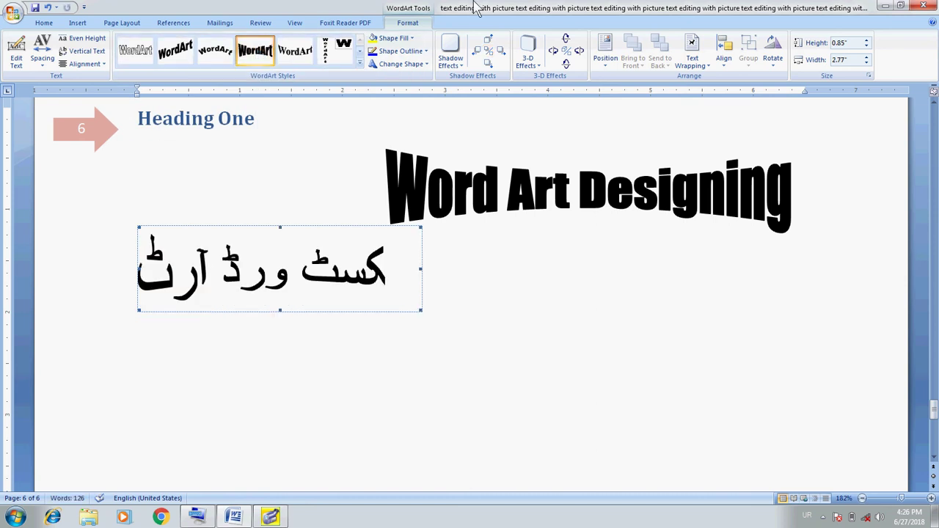
Try tighter letter spacing on the Urdu WordArt, restore normal spacing, and leave its position unchanged.
{"action": "left_click", "coordinate": [42, 53]}
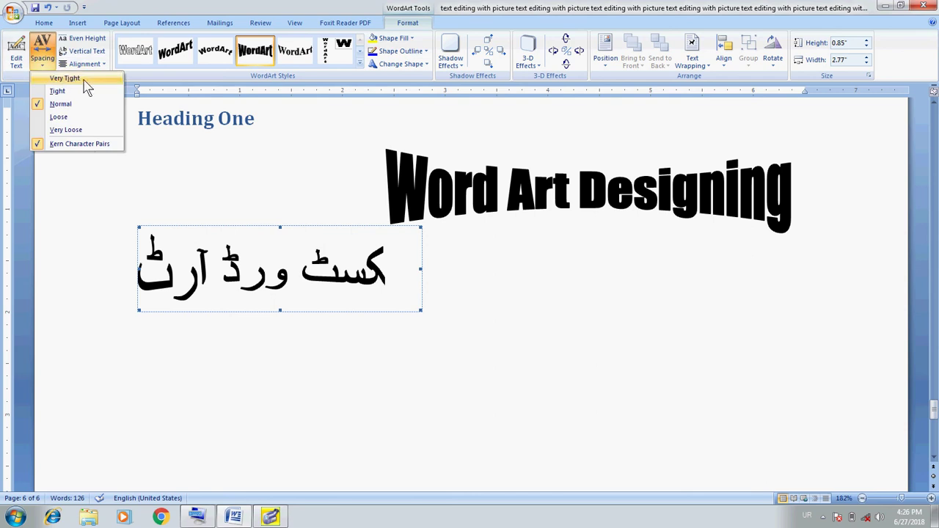
{"action": "left_click", "coordinate": [57, 91]}
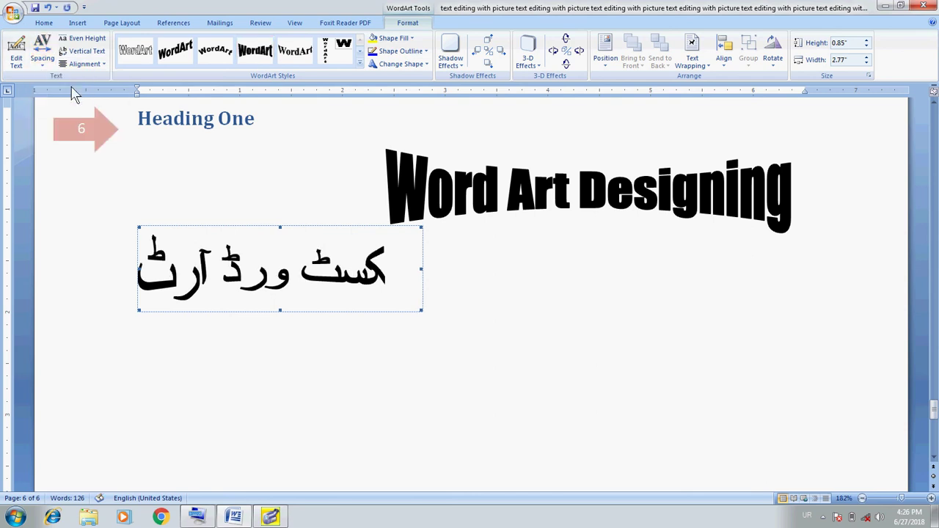
{"action": "left_click", "coordinate": [47, 59]}
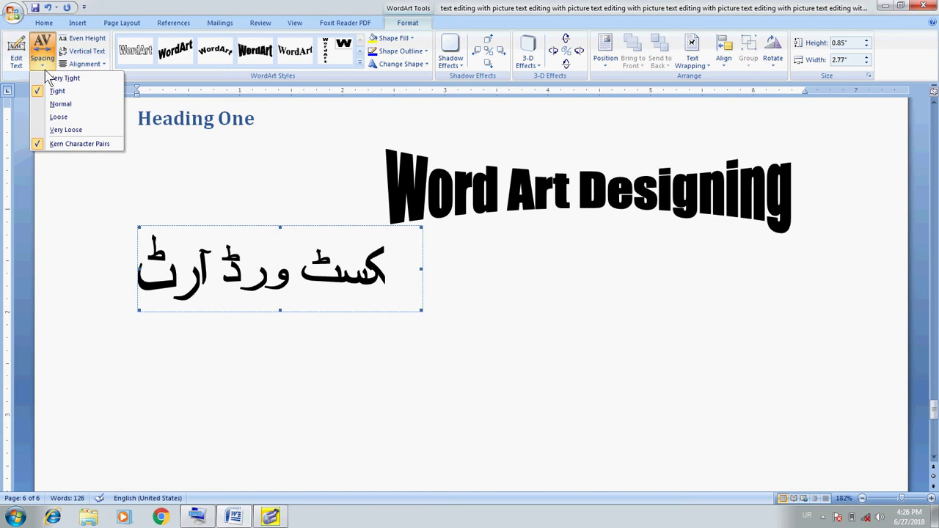
{"action": "left_click", "coordinate": [62, 104]}
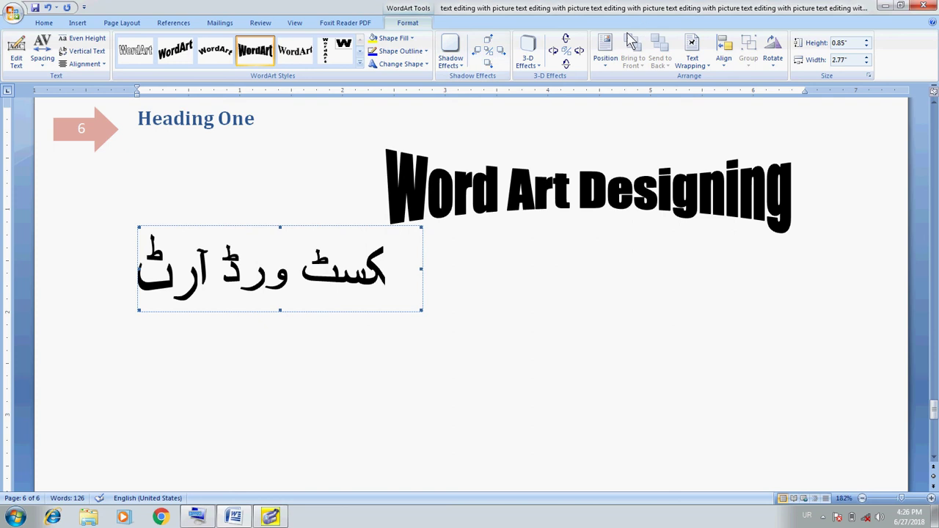
{"action": "left_click", "coordinate": [606, 66]}
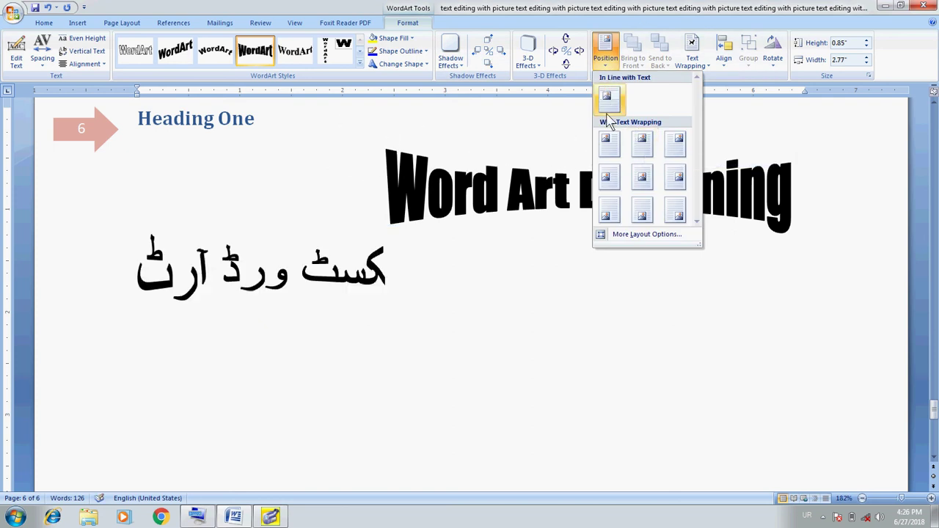
{"action": "left_click", "coordinate": [763, 9]}
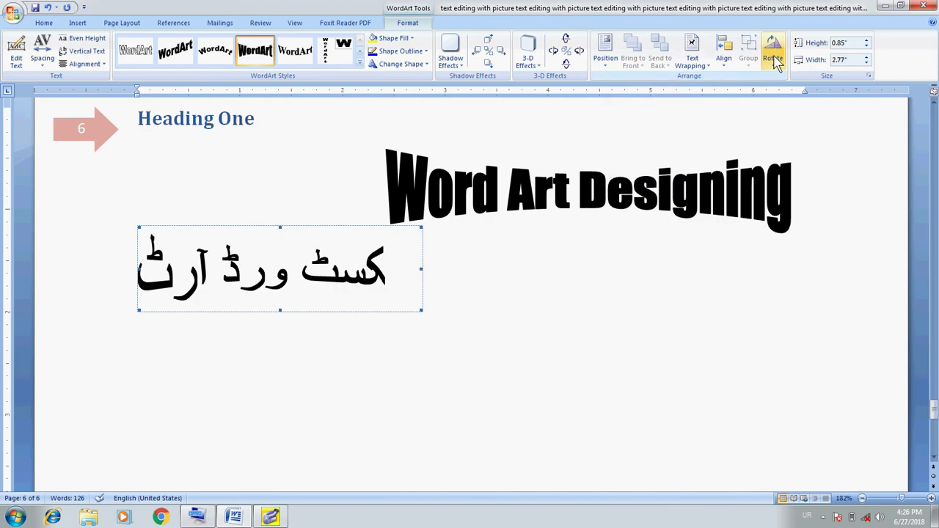
Give the Urdu WordArt square wrapping and move it down toward the page centre.
{"action": "left_click", "coordinate": [703, 66]}
{"action": "left_click", "coordinate": [703, 92]}
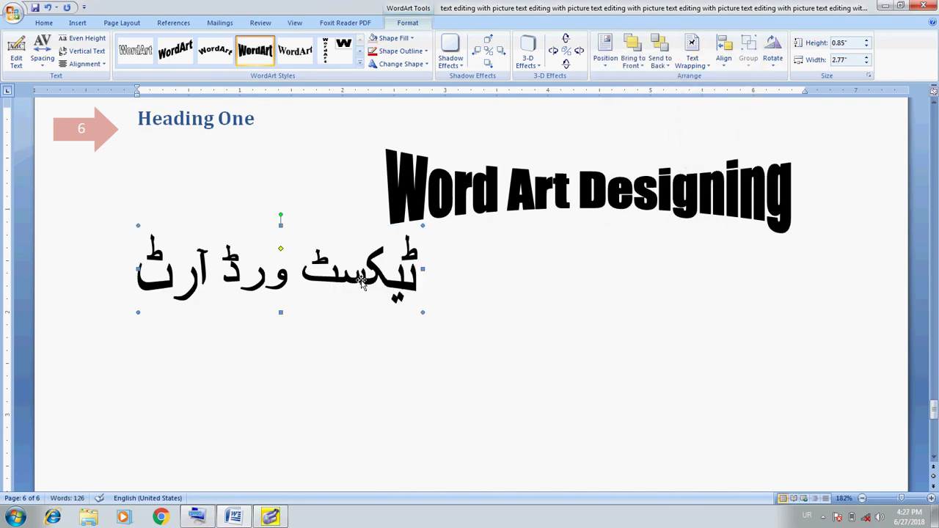
{"action": "left_click_drag", "start_coordinate": [361, 284], "coordinate": [473, 369]}
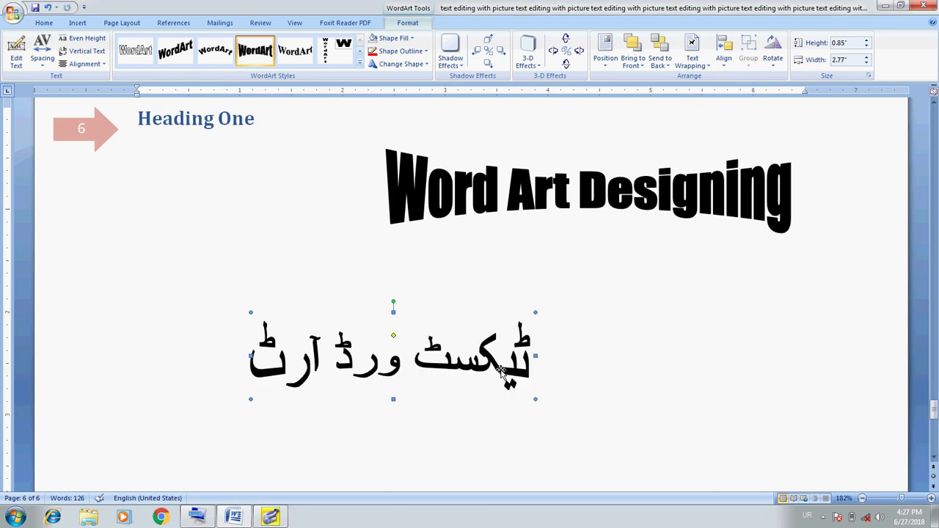
{"action": "left_click_drag", "start_coordinate": [501, 370], "coordinate": [543, 344]}
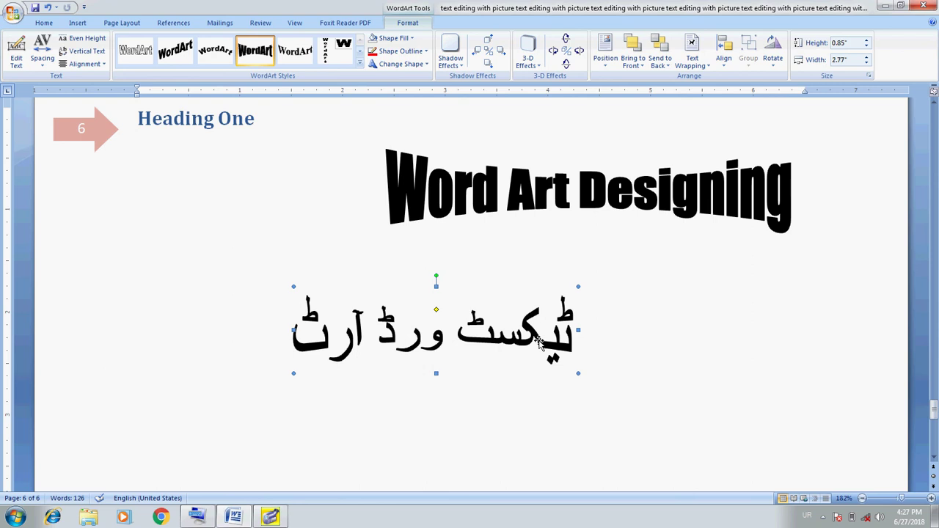
Apply the outline-only style and stretch the Urdu WordArt wider to 5.23 inches.
{"action": "left_click", "coordinate": [140, 55]}
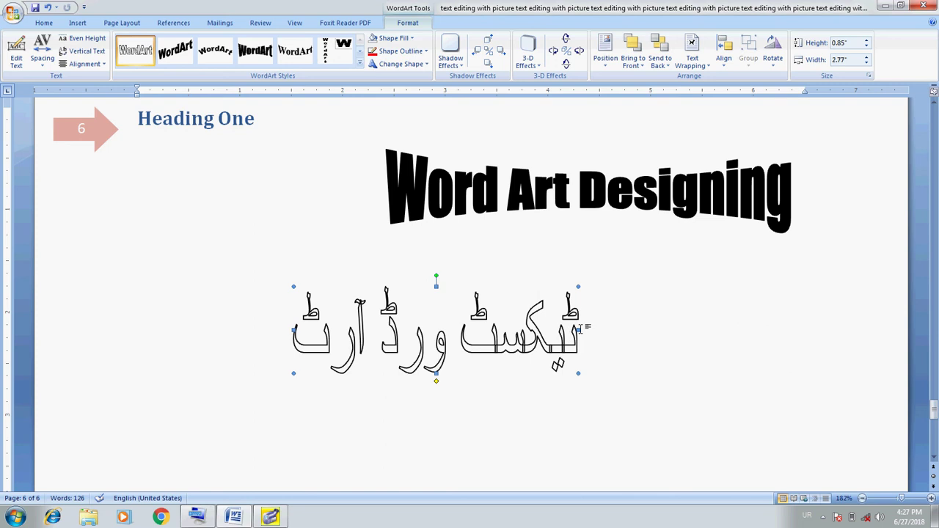
{"action": "left_click_drag", "start_coordinate": [580, 330], "coordinate": [695, 329]}
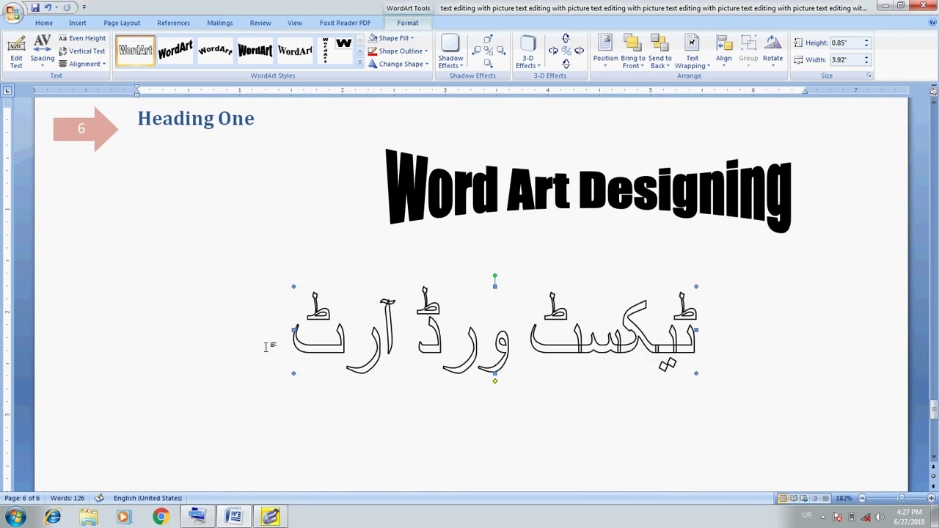
{"action": "left_click_drag", "start_coordinate": [293, 330], "coordinate": [158, 331]}
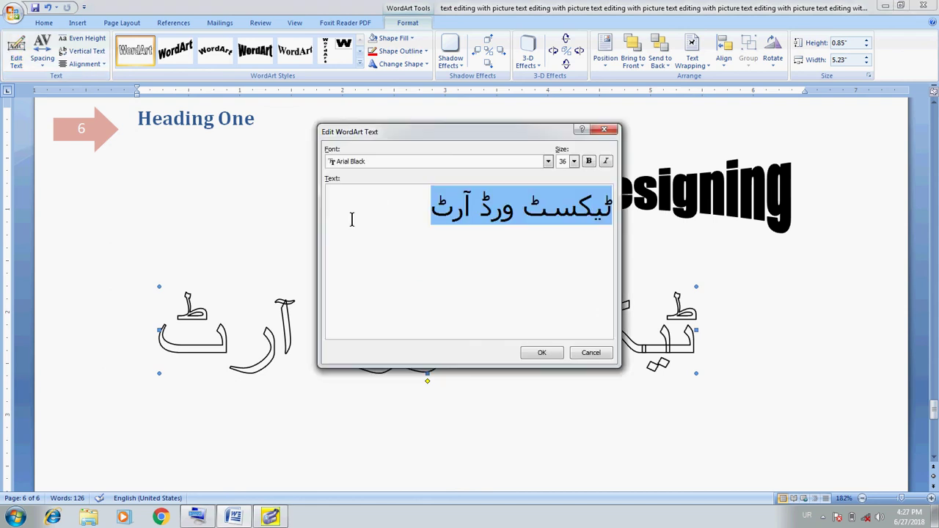
Change the Urdu WordArt font to Jameel Noori Nastaleeq and deselect it.
{"action": "left_click", "coordinate": [548, 162]}
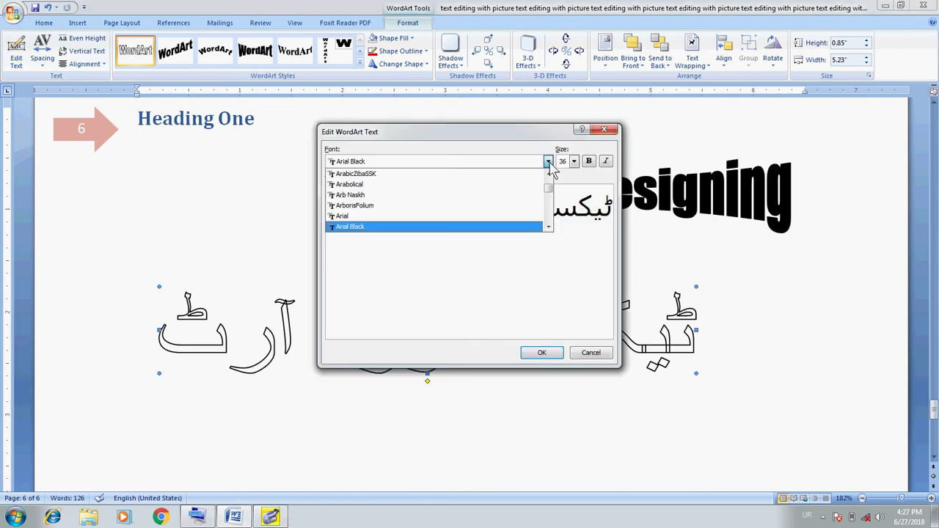
{"action": "scroll", "coordinate": [549, 183], "scroll_direction": "down", "scroll_amount": 2}
{"action": "scroll", "coordinate": [549, 182], "scroll_direction": "down", "scroll_amount": 2}
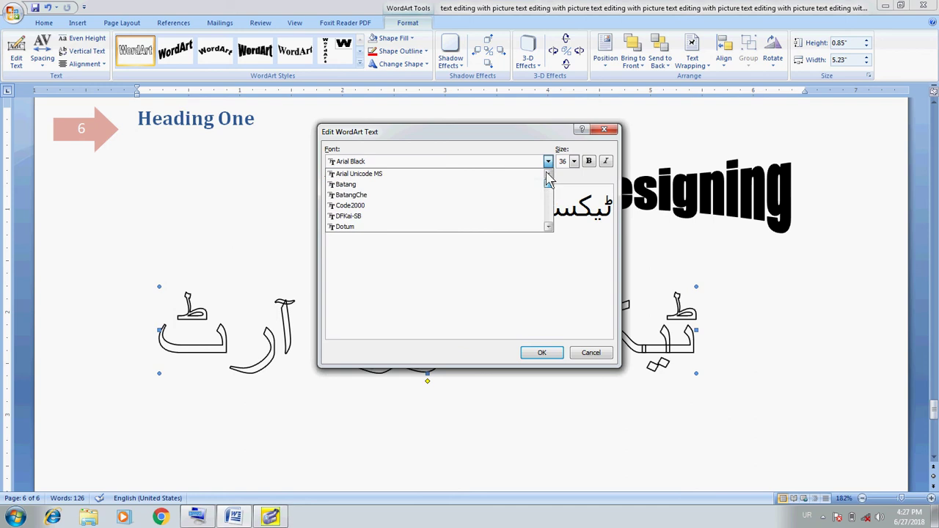
{"action": "left_click_drag", "start_coordinate": [547, 180], "coordinate": [552, 203]}
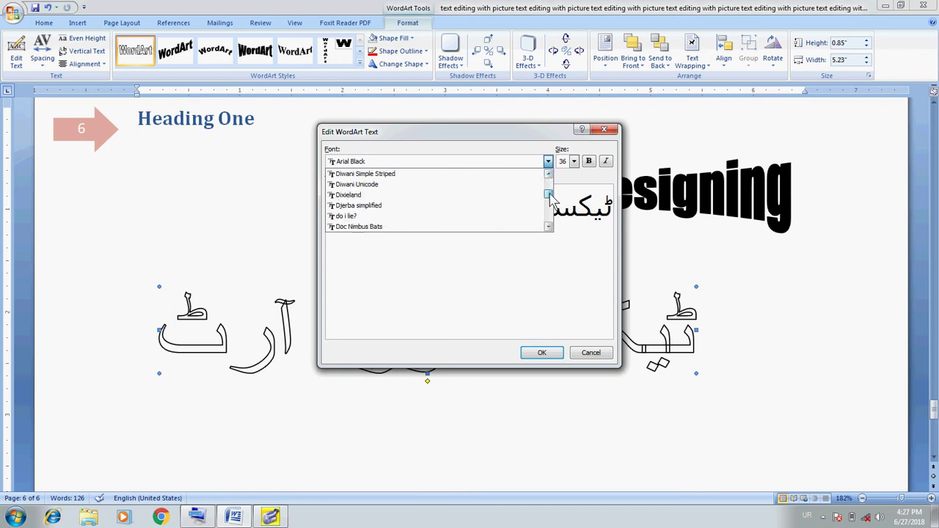
{"action": "scroll", "coordinate": [552, 203], "scroll_direction": "down", "scroll_amount": 2}
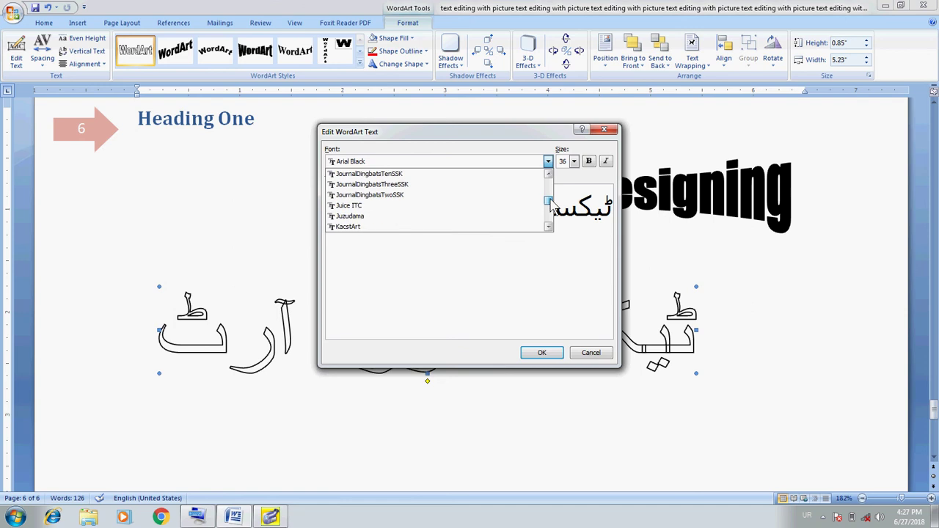
{"action": "scroll", "coordinate": [552, 204], "scroll_direction": "down", "scroll_amount": 2}
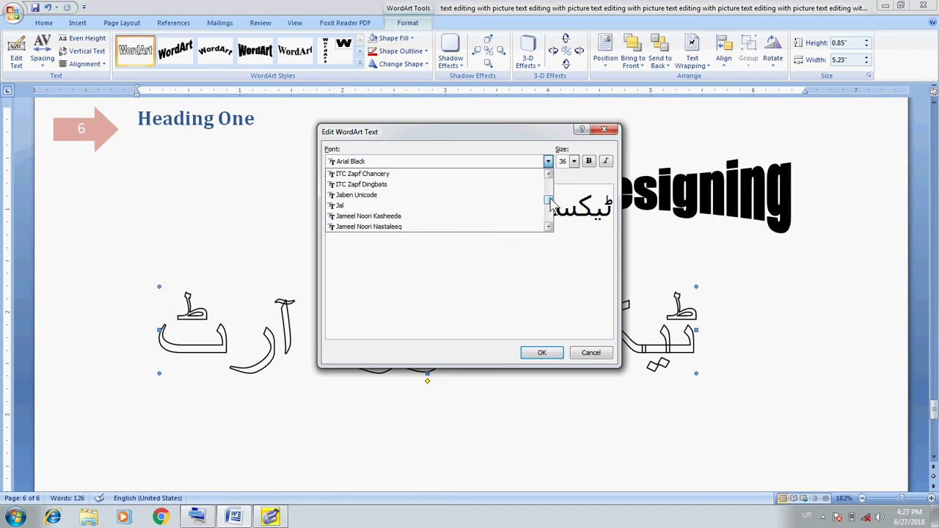
{"action": "left_click", "coordinate": [462, 232]}
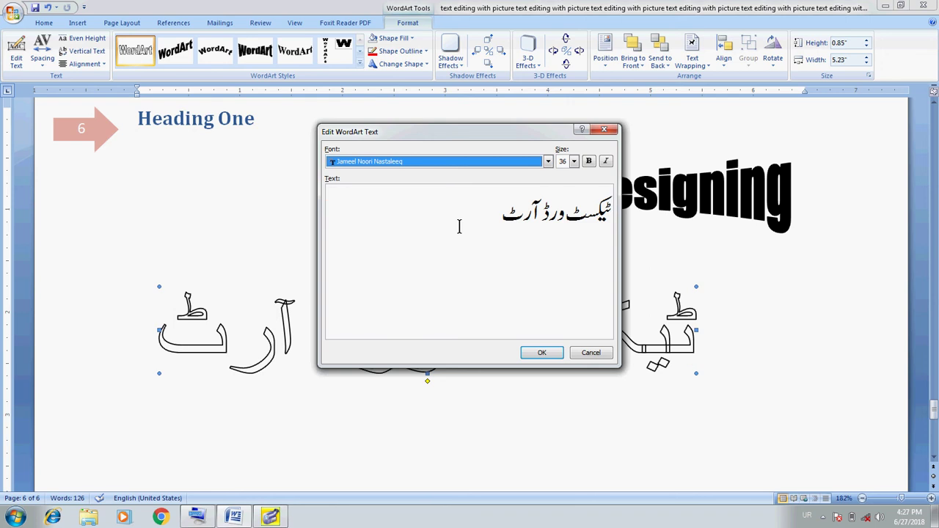
{"action": "left_click", "coordinate": [543, 354]}
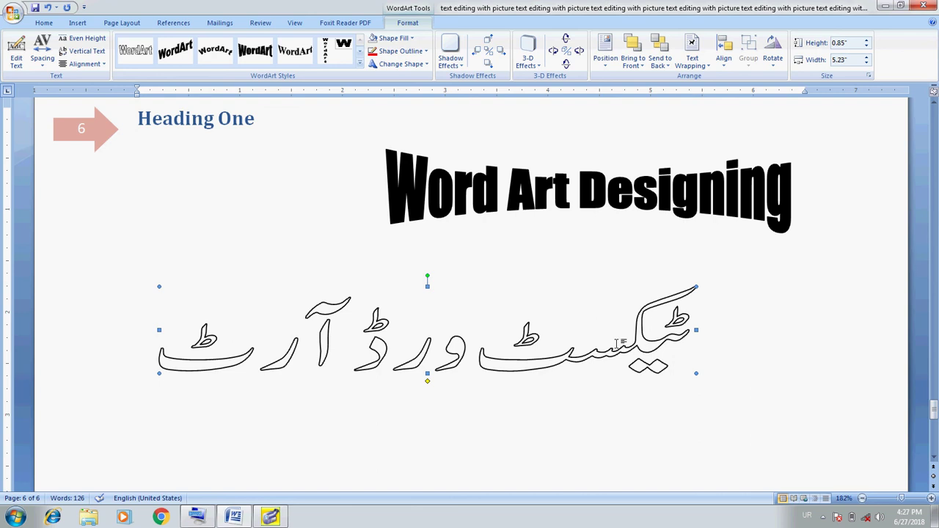
{"action": "left_click", "coordinate": [623, 429]}
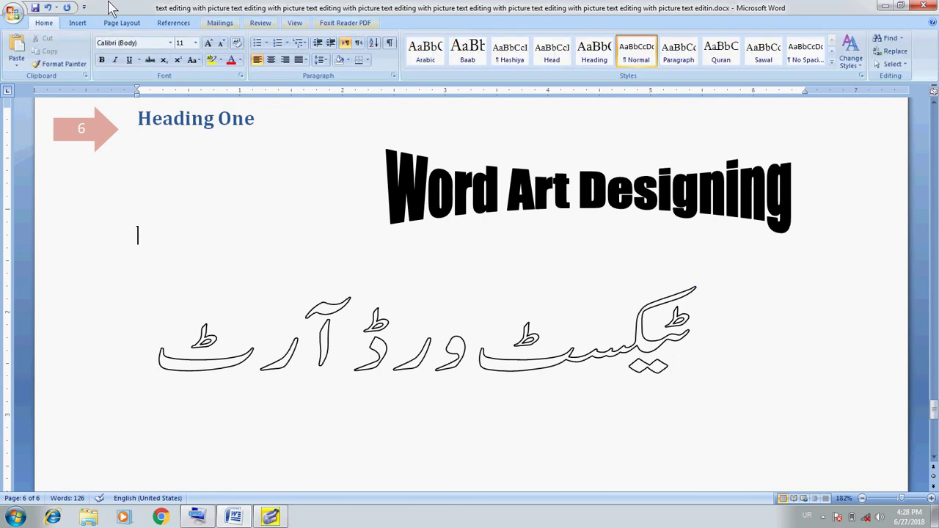
Make the document's first letter a Dropped drop cap and enlarge it to span more lines.
{"action": "left_click", "coordinate": [78, 23]}
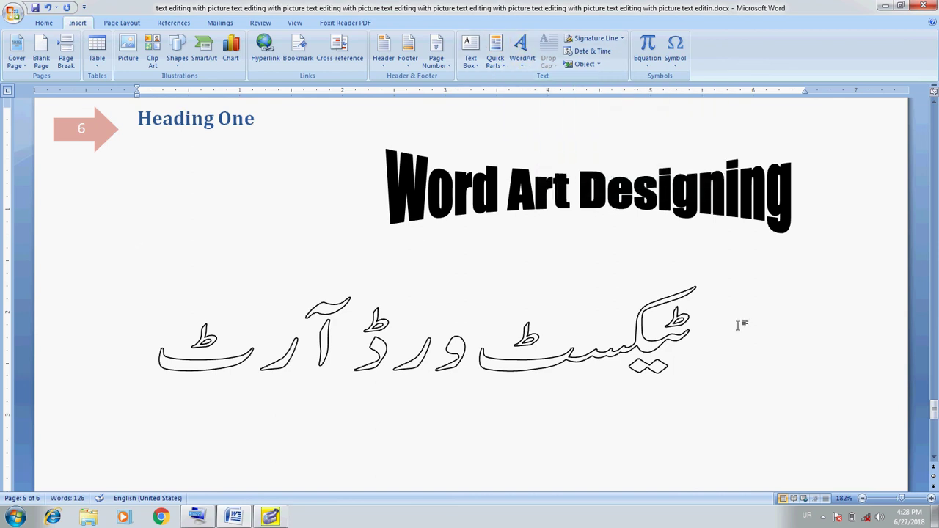
{"action": "key", "text": "ctrl+Home"}
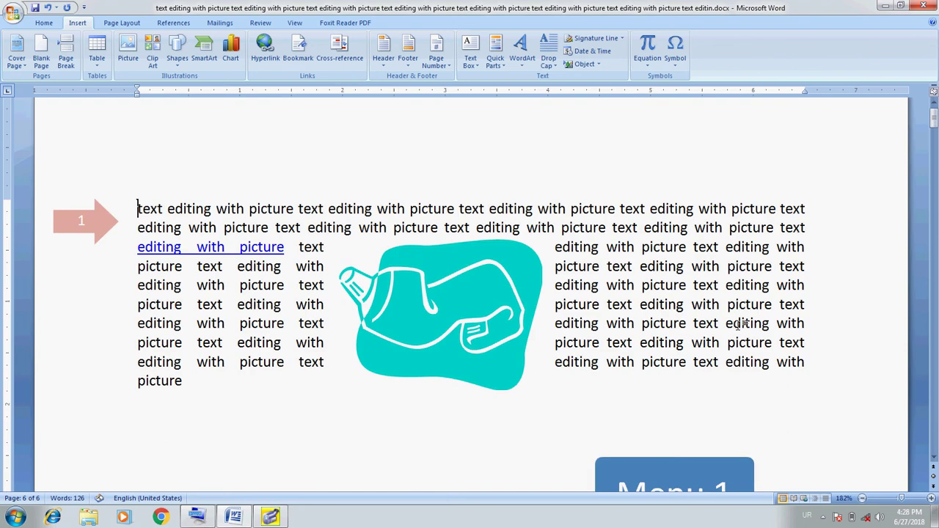
{"action": "key", "text": "shift+Right"}
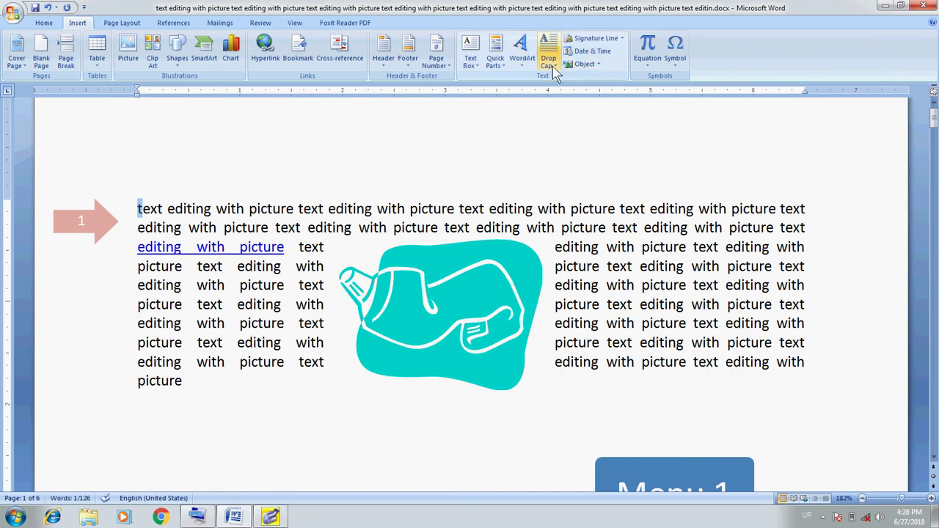
{"action": "left_click", "coordinate": [549, 59]}
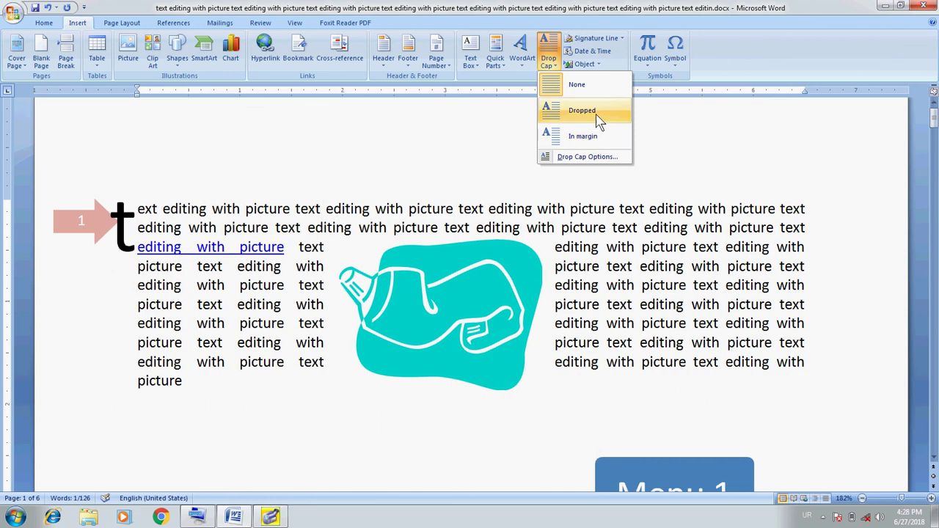
{"action": "left_click", "coordinate": [598, 114]}
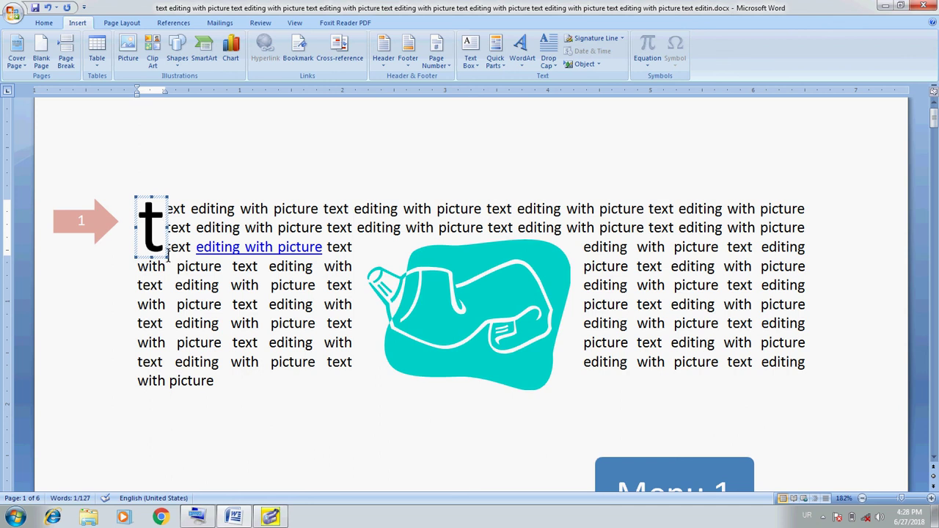
{"action": "left_click_drag", "start_coordinate": [168, 254], "coordinate": [187, 290]}
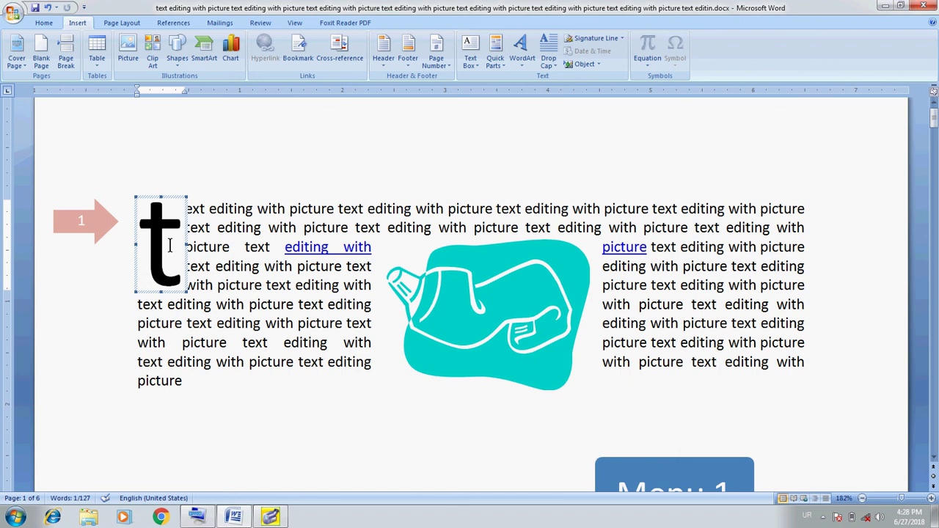
{"action": "left_click", "coordinate": [170, 245]}
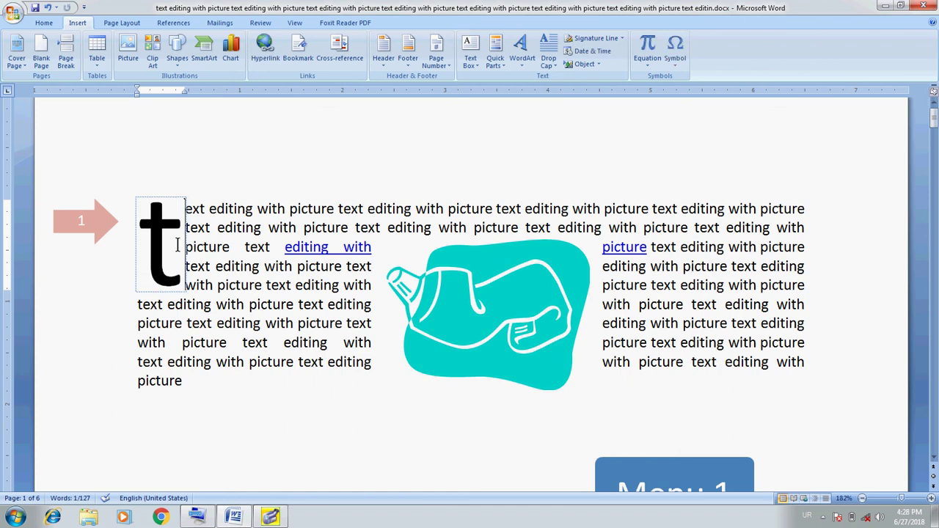
{"action": "left_click", "coordinate": [220, 222]}
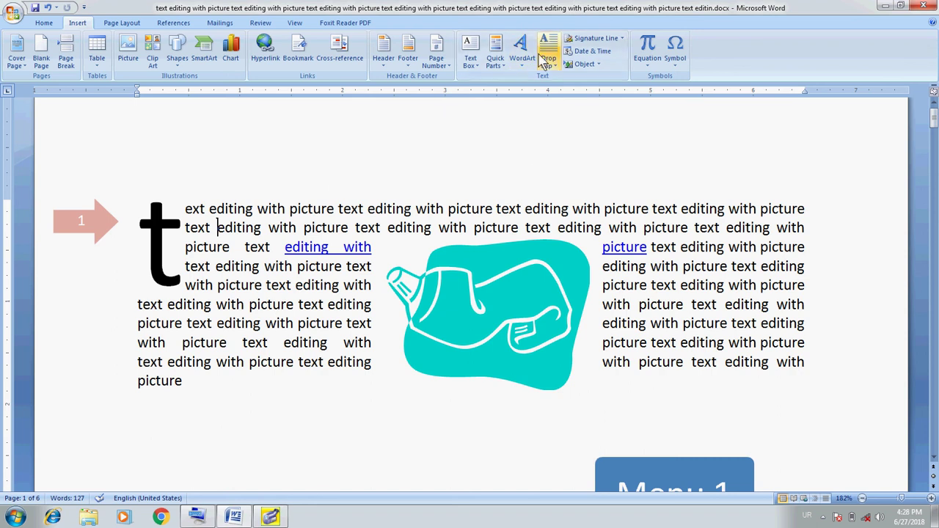
Look through the Drop Cap and Object choices without changing anything.
{"action": "left_click", "coordinate": [551, 62]}
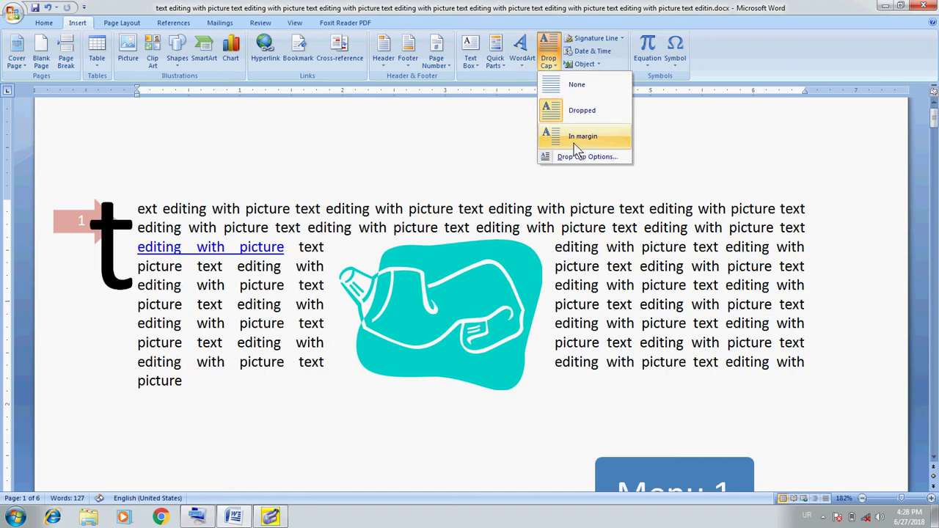
{"action": "left_click", "coordinate": [509, 180]}
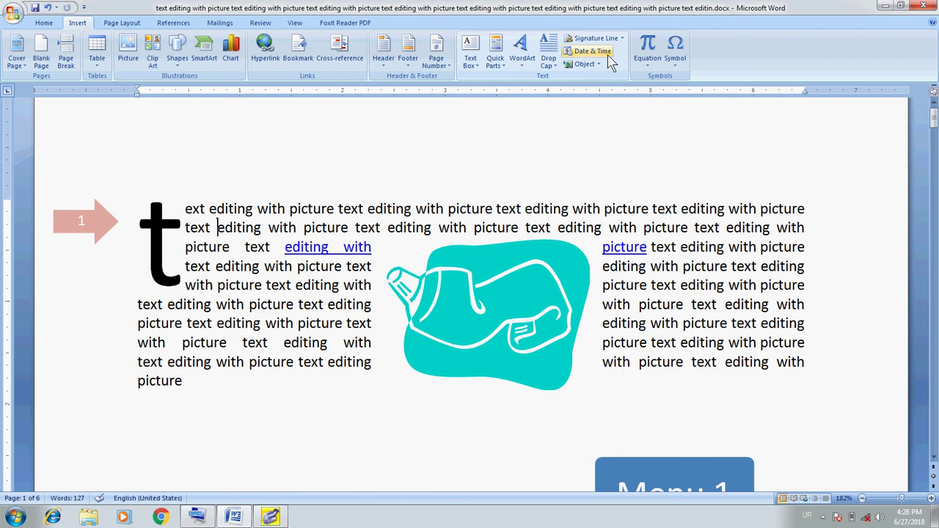
{"action": "left_click", "coordinate": [599, 66]}
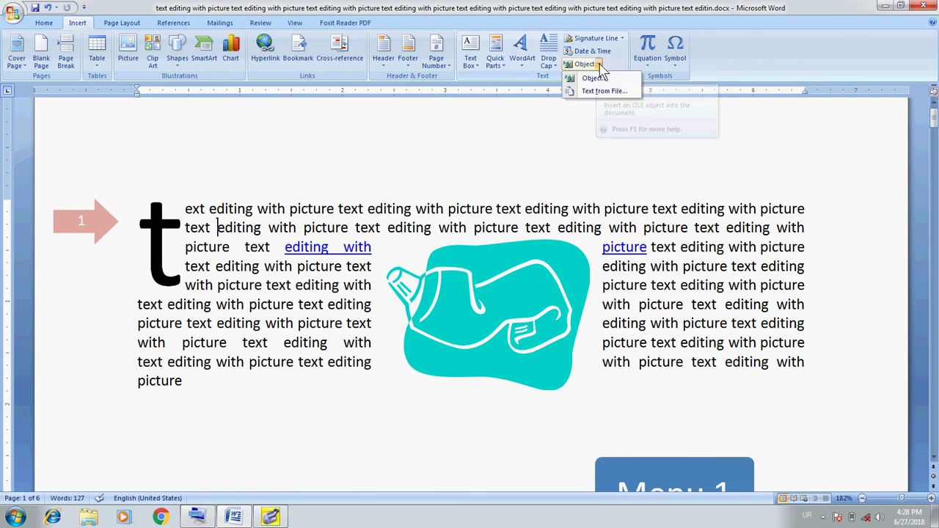
{"action": "left_click", "coordinate": [682, 8]}
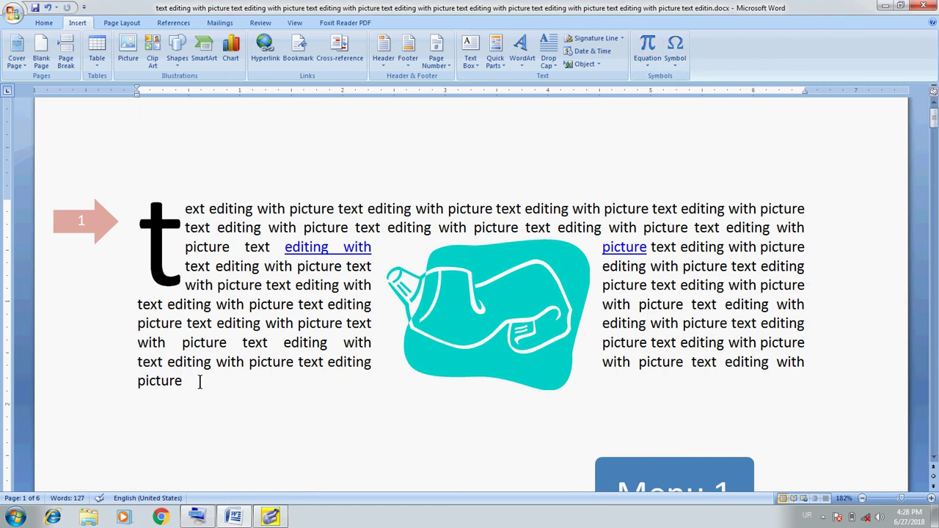
Add two empty lines after the wrapped-picture paragraph and browse the built-in equations to Quadratic Formula.
{"action": "key", "text": "Return"}
{"action": "key", "text": "Return"}
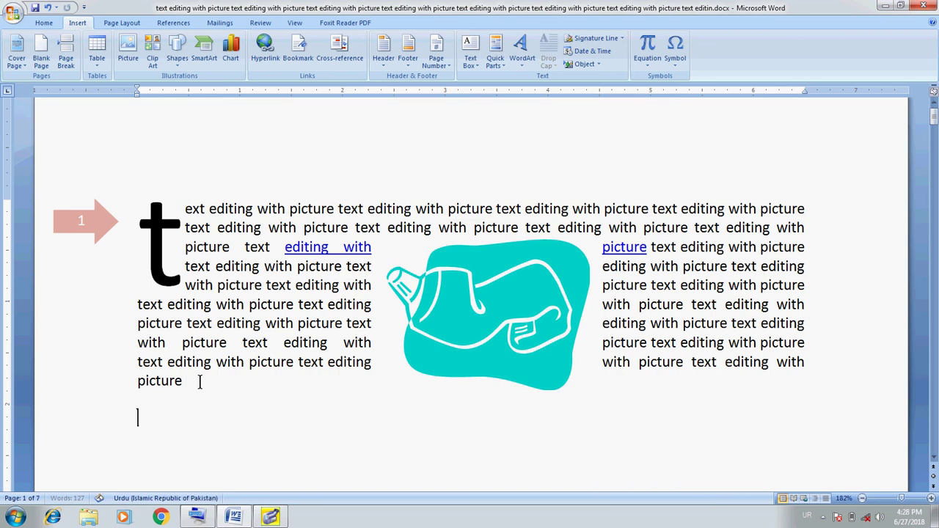
{"action": "key", "text": "Return"}
{"action": "left_click", "coordinate": [934, 456]}
{"action": "left_click", "coordinate": [934, 457]}
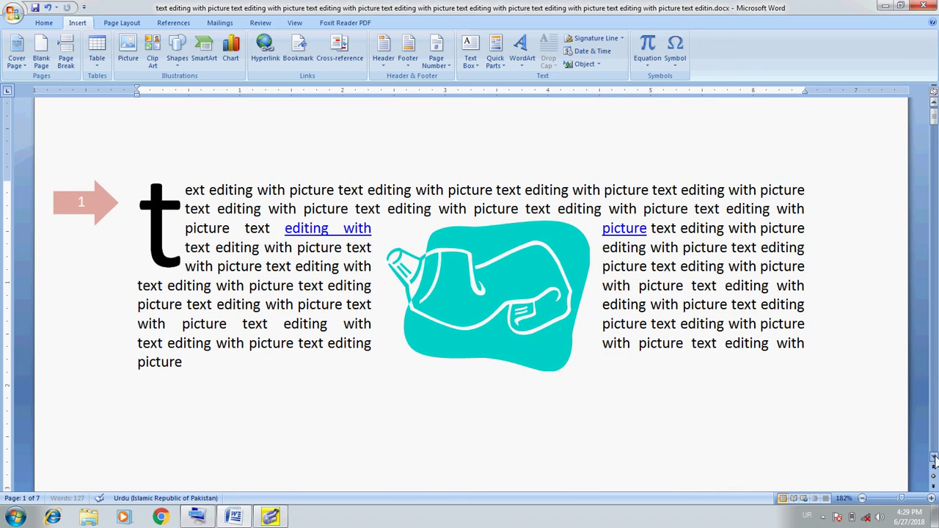
{"action": "left_click", "coordinate": [934, 457]}
{"action": "left_click", "coordinate": [934, 456]}
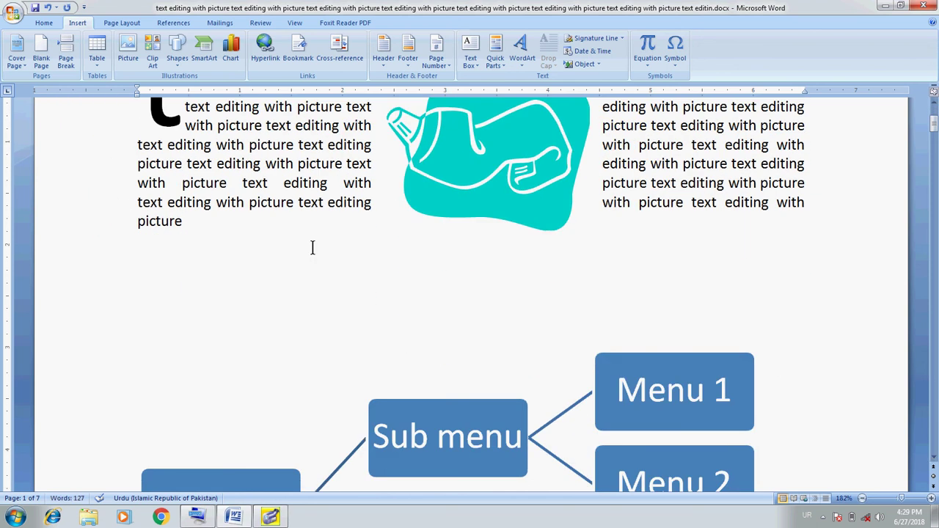
{"action": "left_click", "coordinate": [650, 62]}
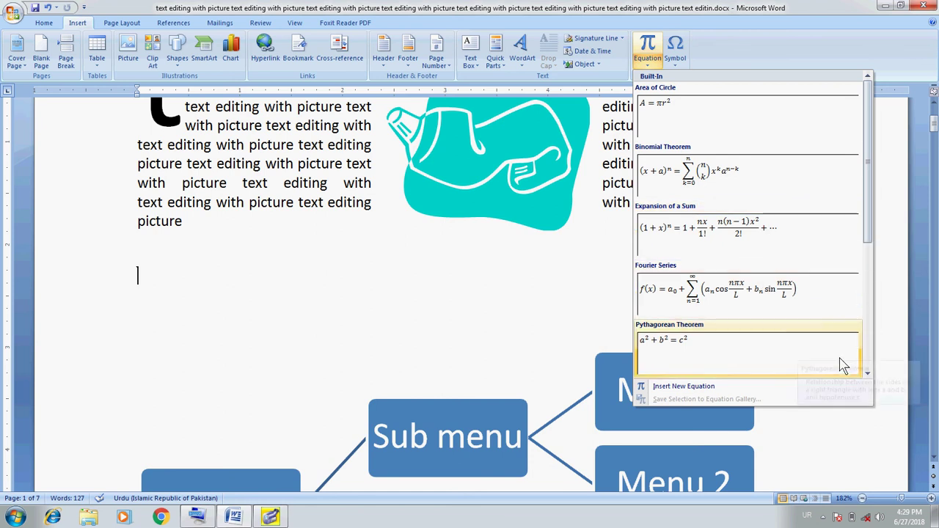
{"action": "left_click", "coordinate": [868, 374]}
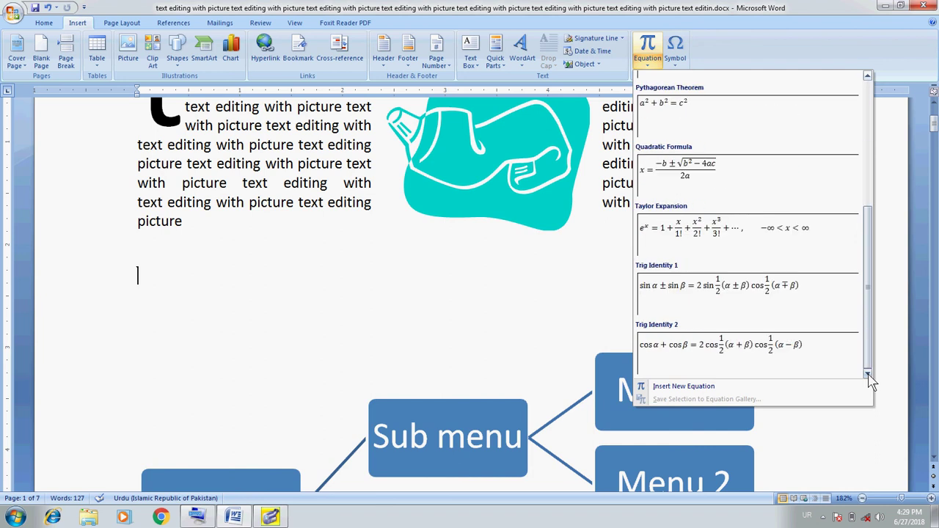
Insert the Quadratic Formula equation and place the cursor after its 2a denominator.
{"action": "left_click", "coordinate": [752, 183]}
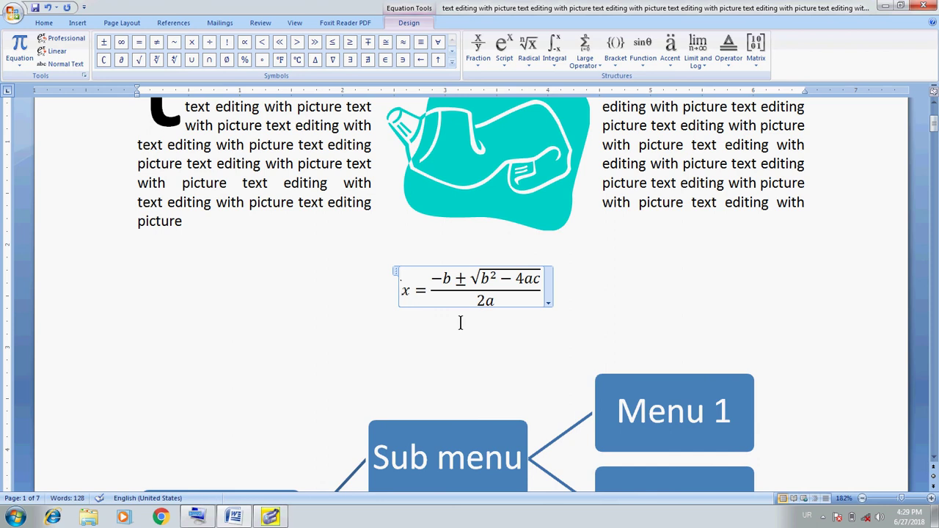
{"action": "key", "text": "Right"}
{"action": "key", "text": "Right"}
{"action": "key", "text": "Right"}
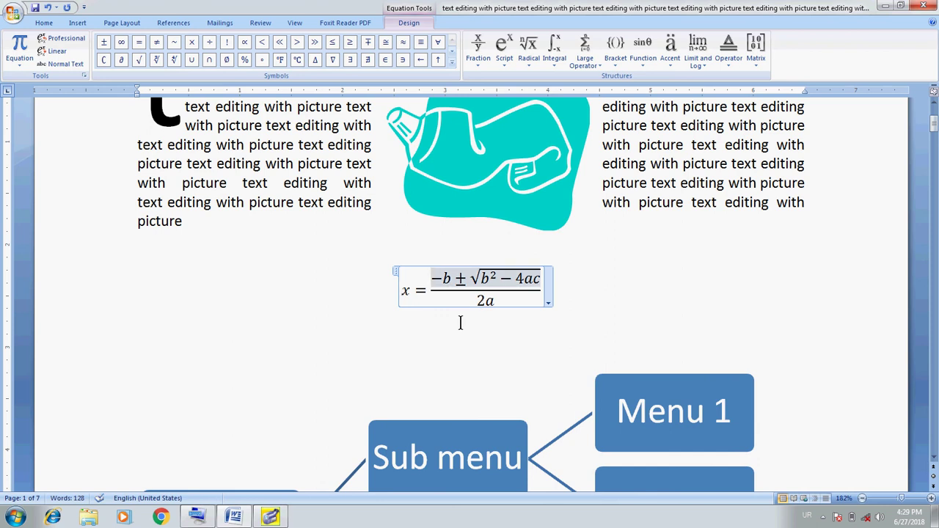
{"action": "key", "text": "Right"}
{"action": "key", "text": "Right"}
{"action": "key", "text": "Right"}
{"action": "key", "text": "Right"}
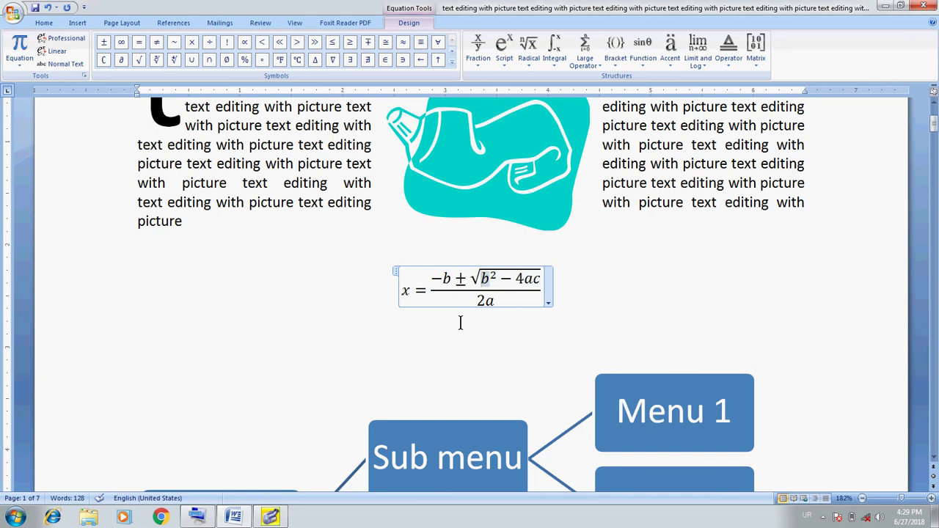
{"action": "key", "text": "Down"}
{"action": "key", "text": "Right"}
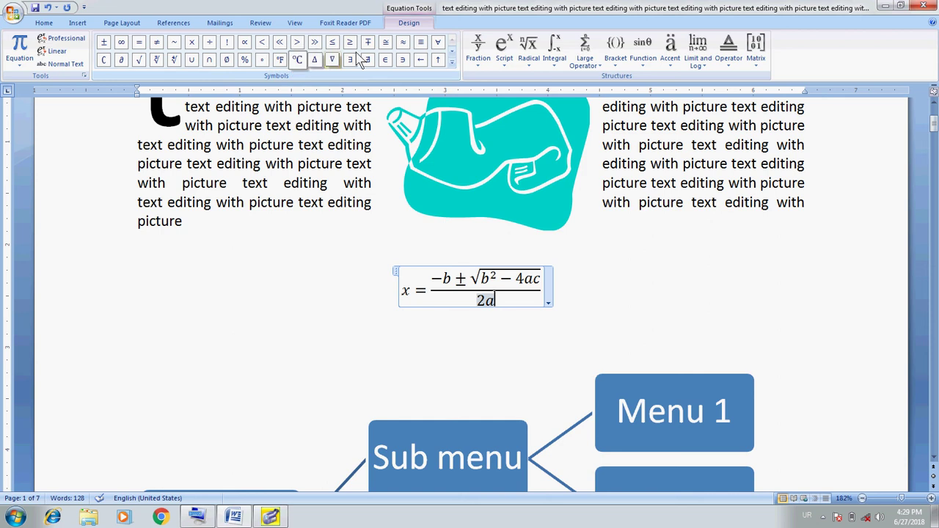
{"action": "left_click", "coordinate": [452, 64]}
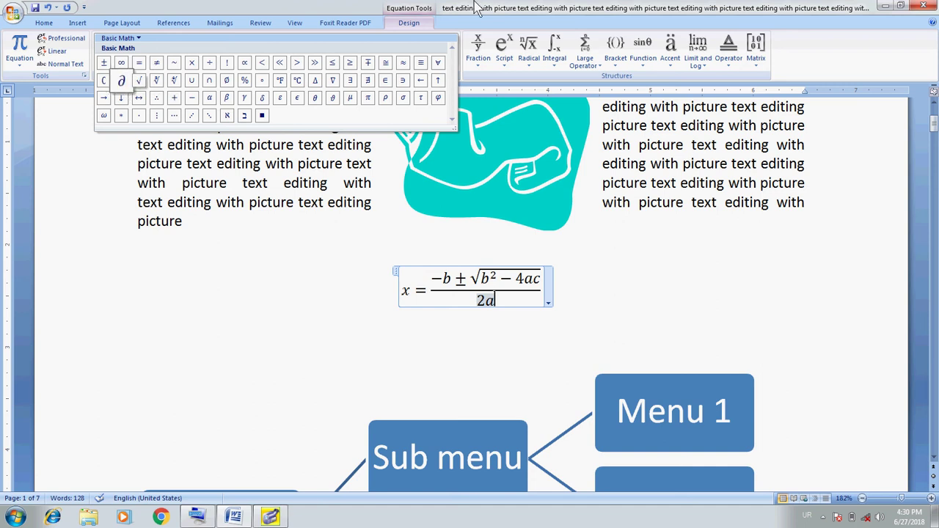
Add a π/2 fraction after 2a in the quadratic formula's denominator.
{"action": "left_click", "coordinate": [601, 8]}
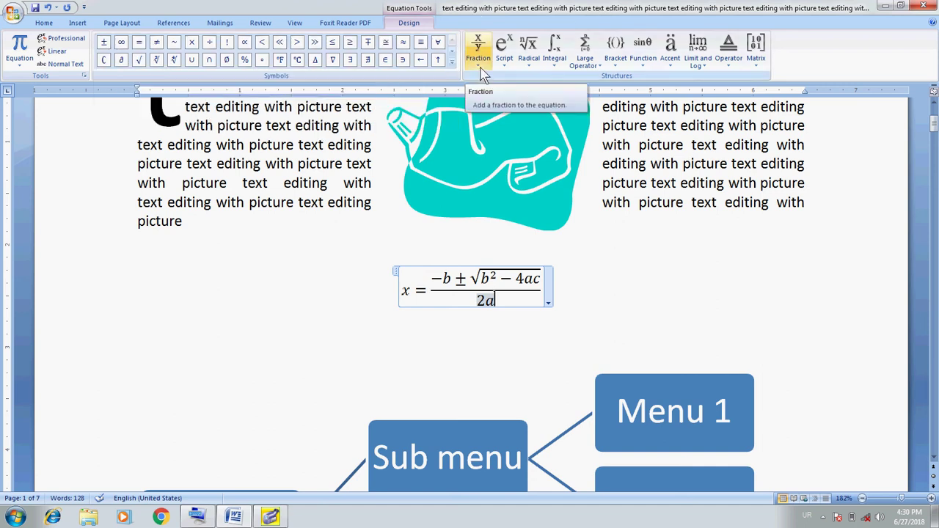
{"action": "left_click", "coordinate": [478, 64]}
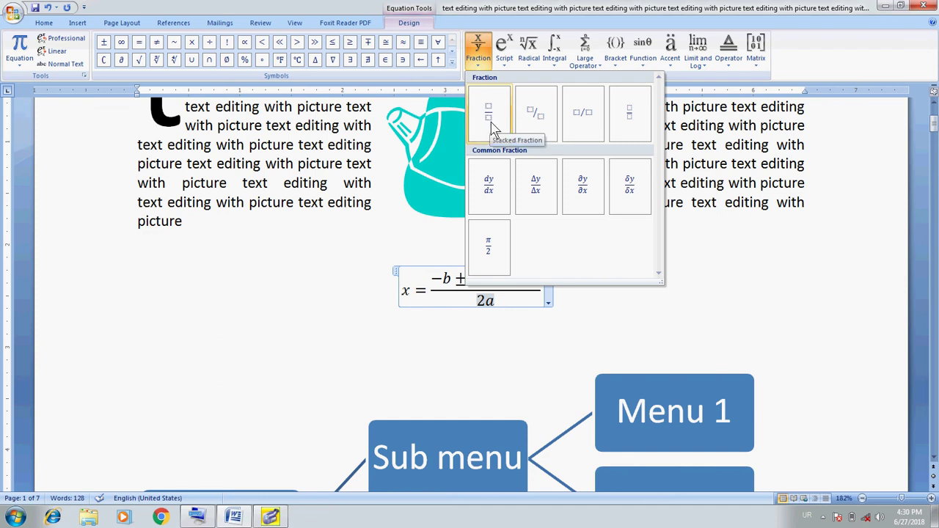
{"action": "left_click", "coordinate": [360, 357]}
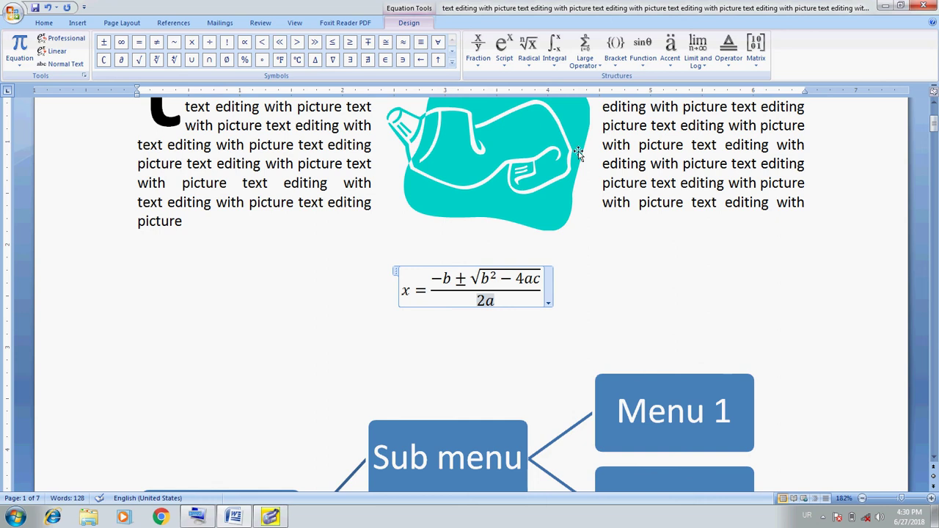
{"action": "left_click", "coordinate": [478, 47]}
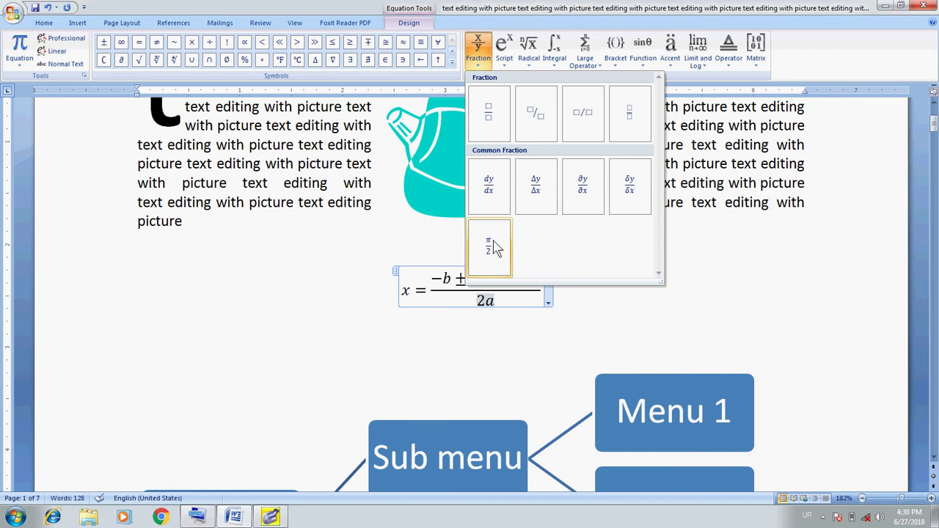
{"action": "left_click", "coordinate": [494, 247]}
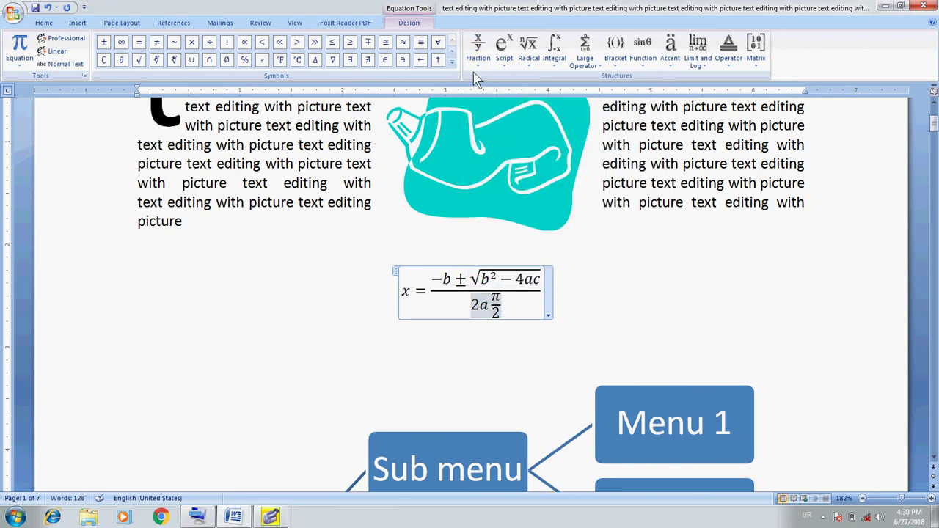
{"action": "left_click", "coordinate": [508, 63]}
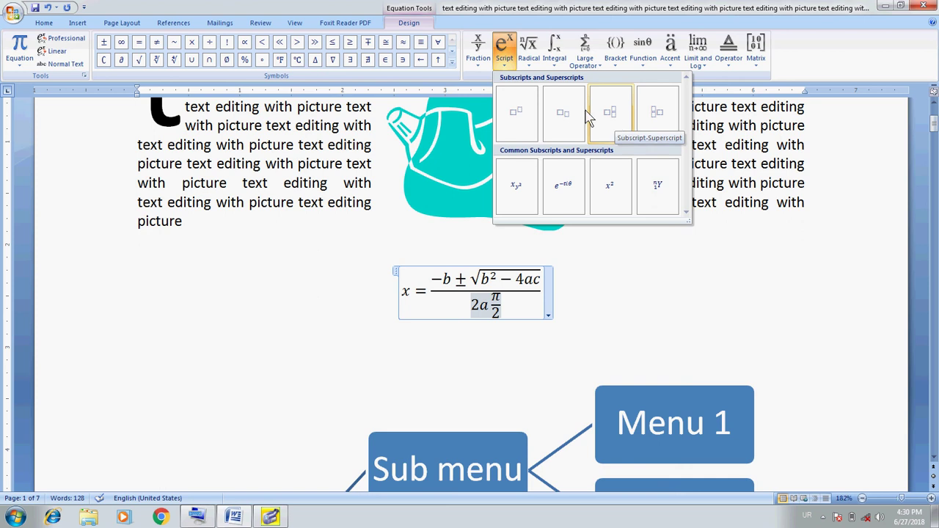
{"action": "left_click", "coordinate": [537, 69]}
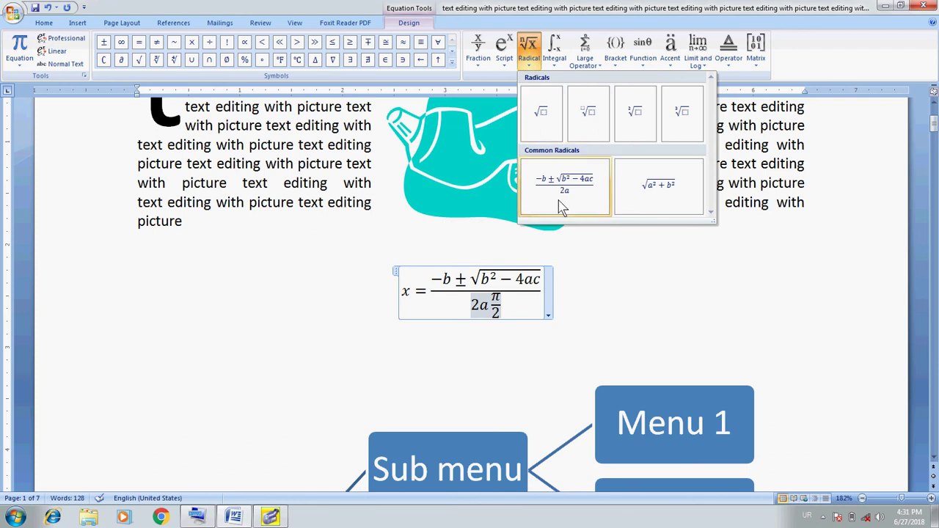
{"action": "left_click", "coordinate": [557, 71]}
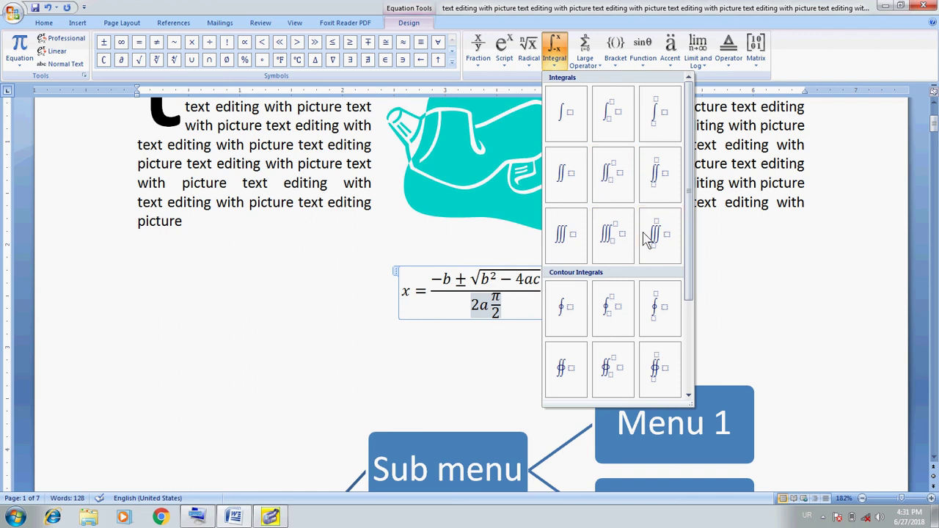
{"action": "left_click", "coordinate": [600, 72]}
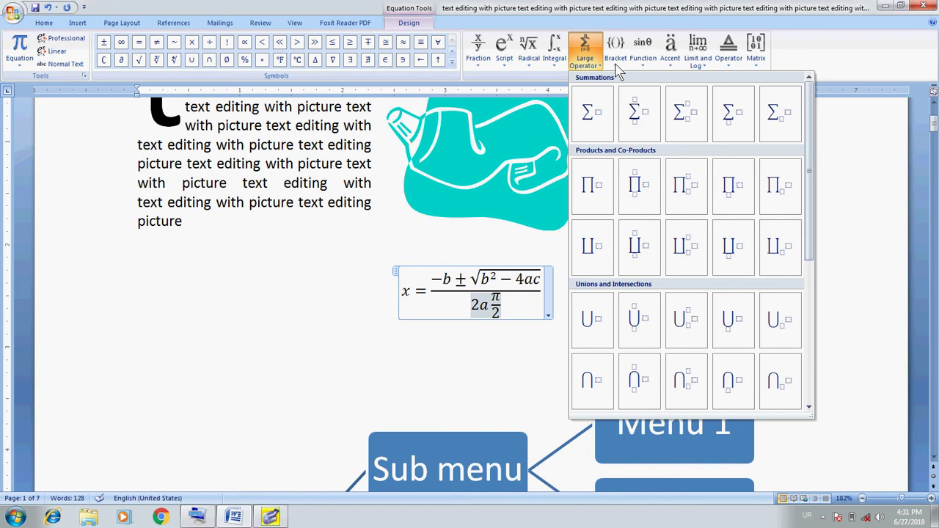
{"action": "left_click", "coordinate": [616, 65]}
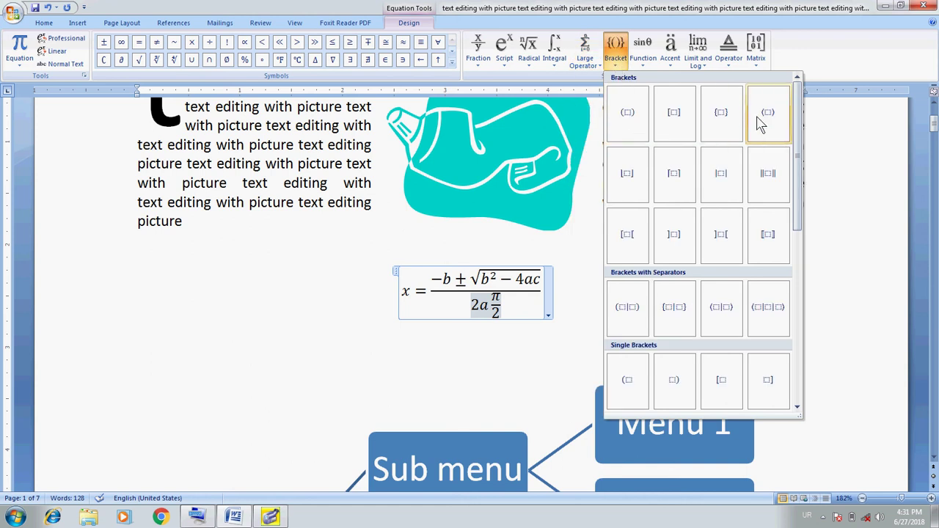
{"action": "left_click", "coordinate": [641, 70]}
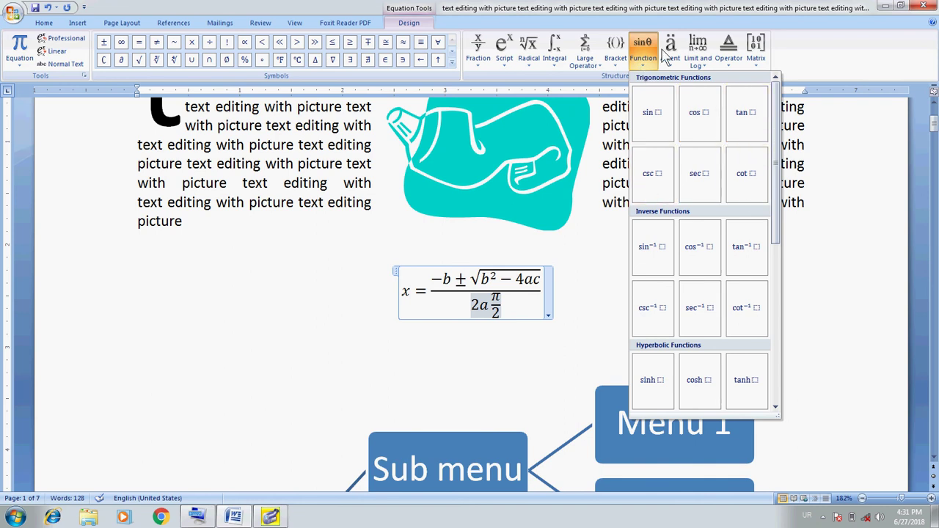
{"action": "left_click", "coordinate": [673, 71]}
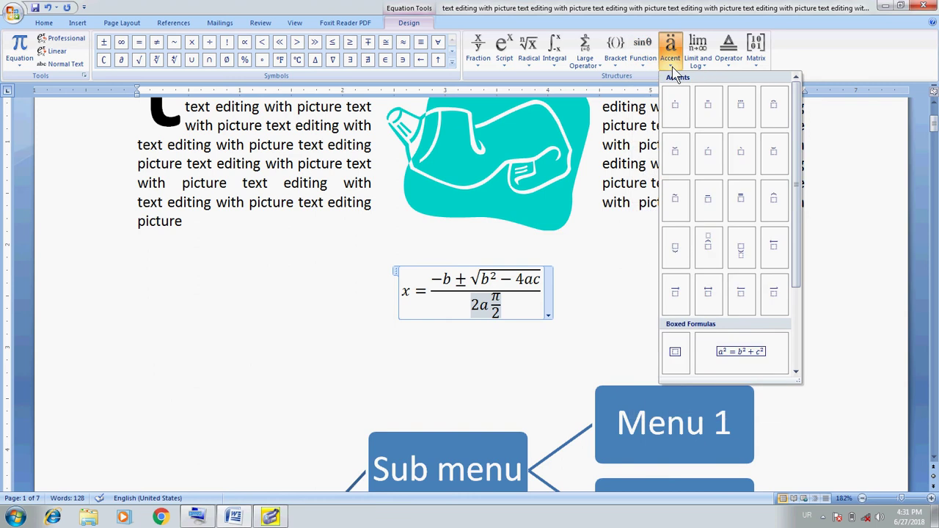
{"action": "left_click", "coordinate": [706, 68]}
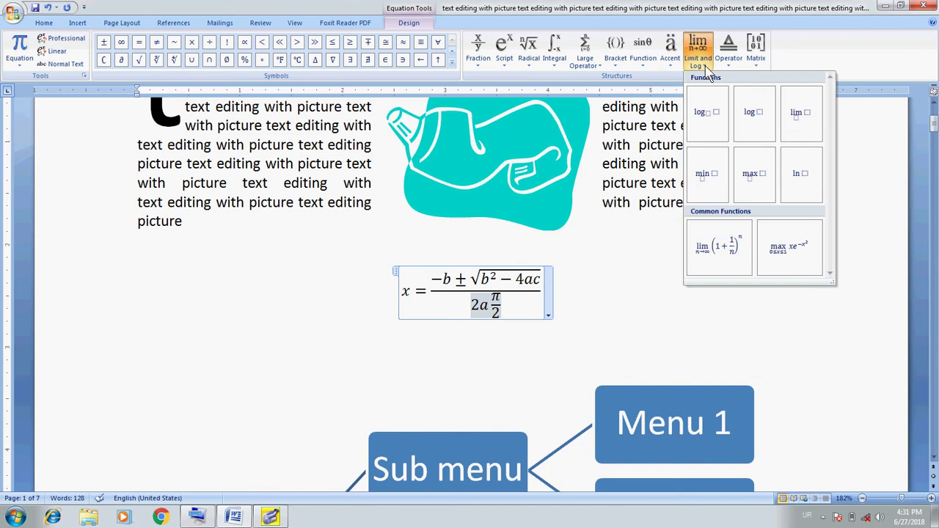
{"action": "left_click", "coordinate": [730, 70]}
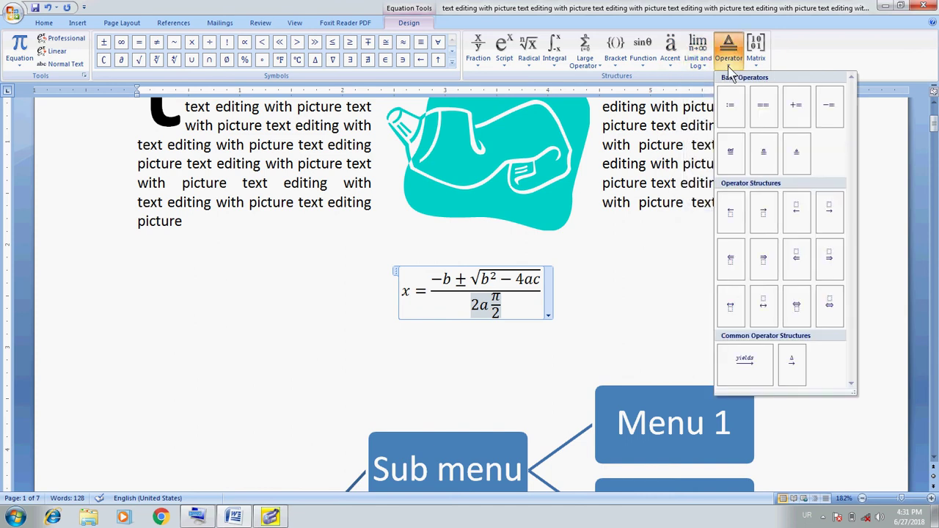
{"action": "left_click", "coordinate": [757, 66]}
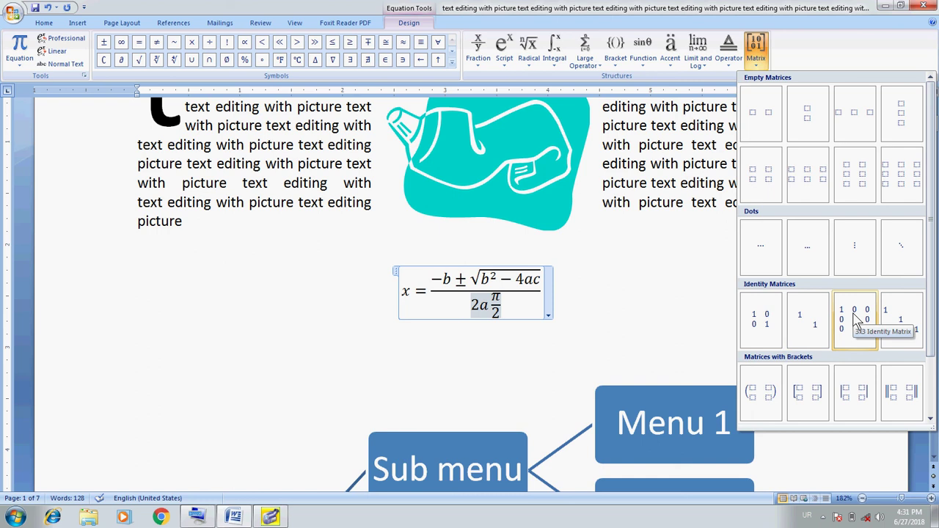
{"action": "left_click", "coordinate": [822, 58]}
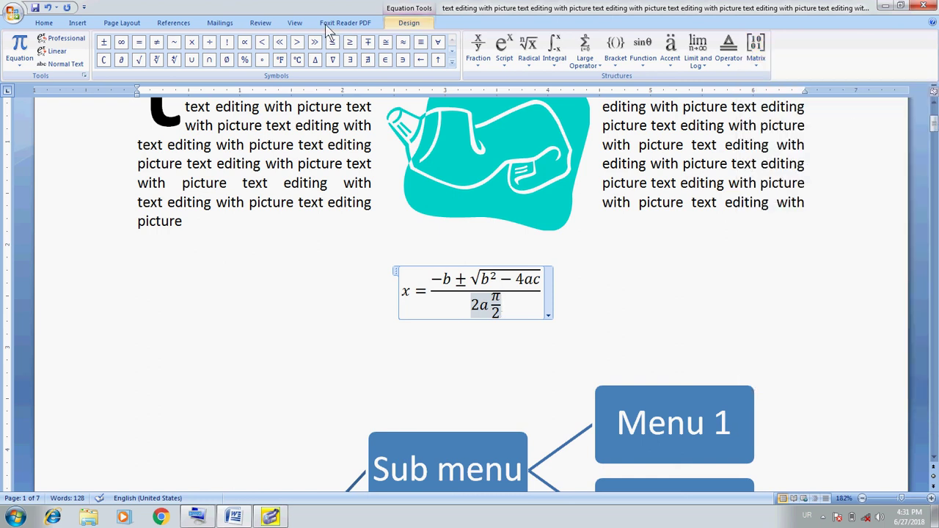
Leave the equation and place the cursor on the empty line below it to add a symbol.
{"action": "left_click", "coordinate": [77, 23]}
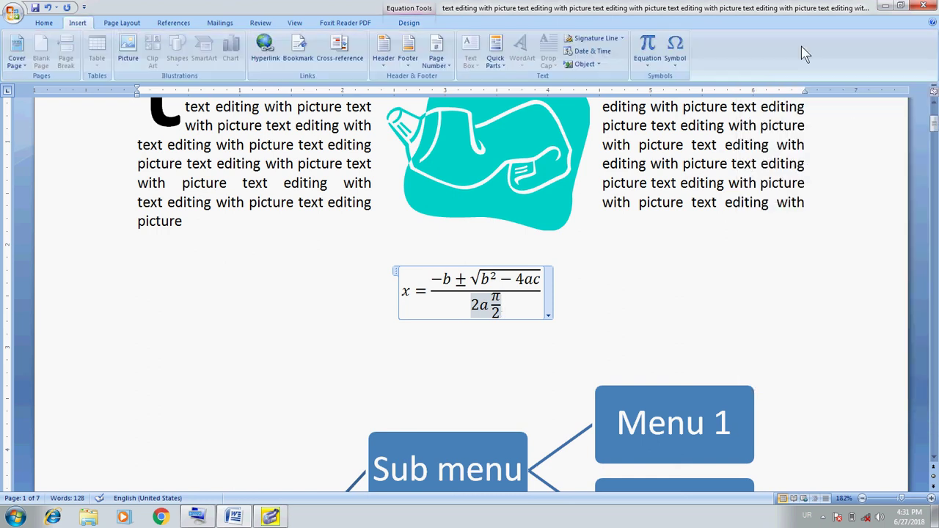
{"action": "left_click", "coordinate": [650, 68]}
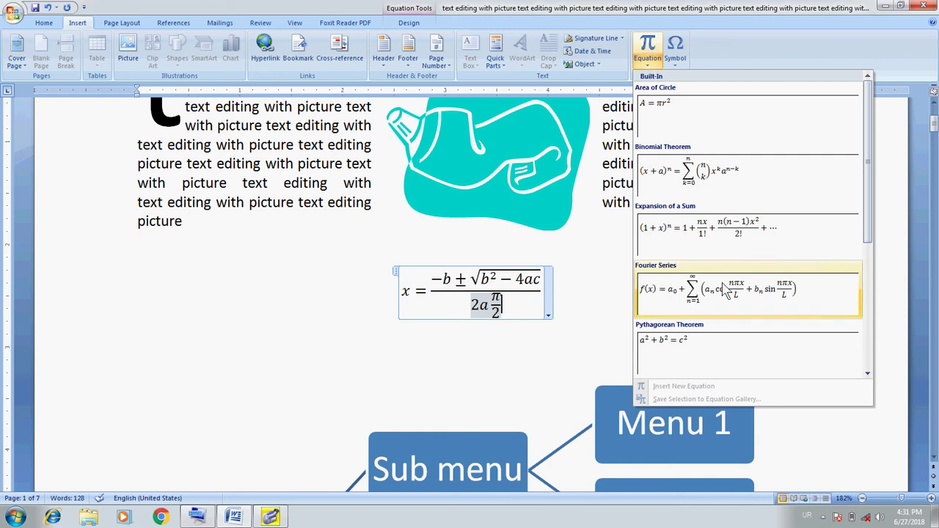
{"action": "left_click", "coordinate": [385, 334]}
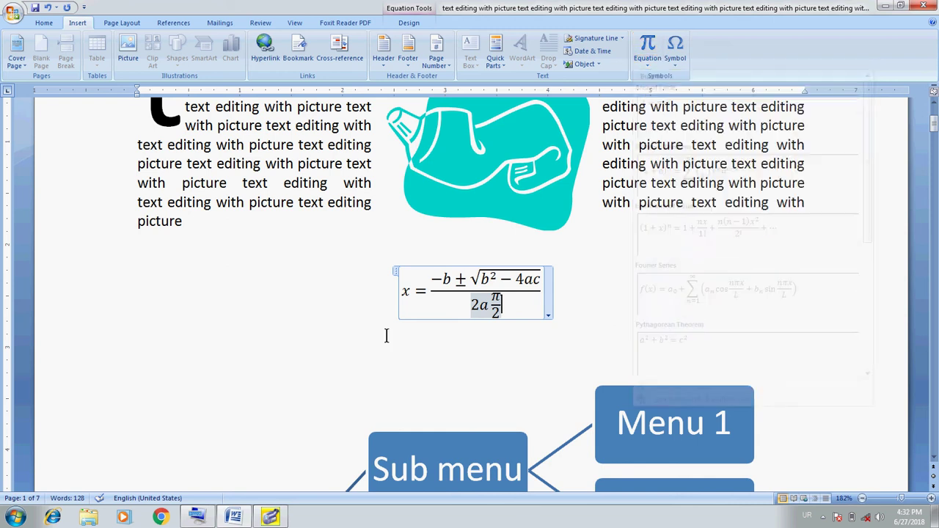
{"action": "left_click", "coordinate": [174, 327]}
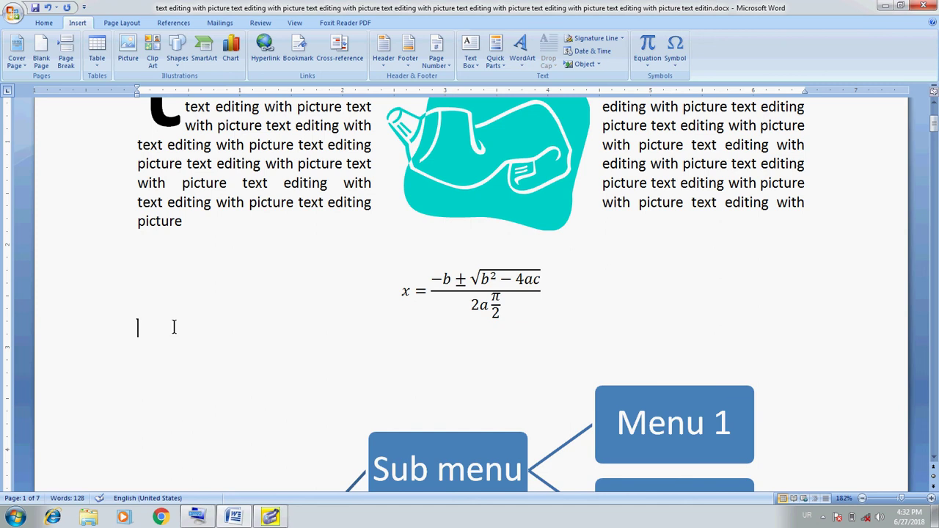
{"action": "left_click", "coordinate": [679, 69]}
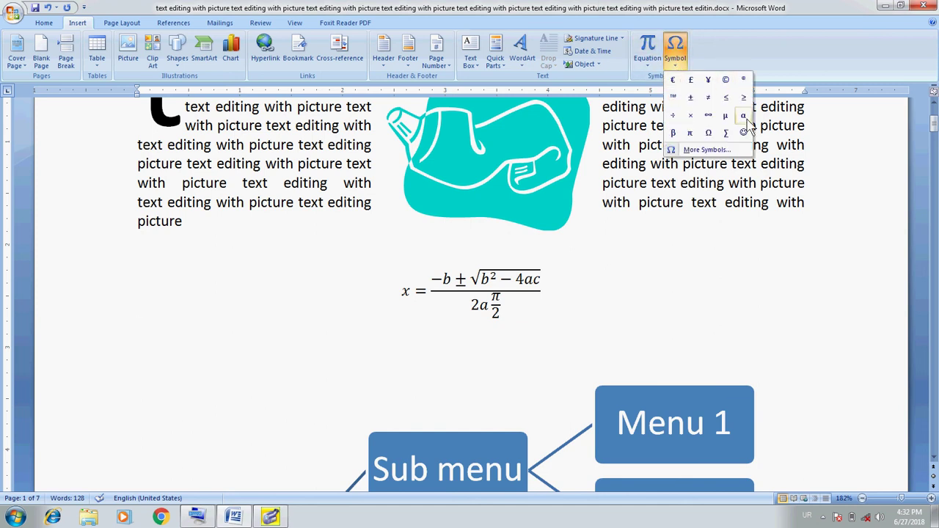
Open the full Symbol dialog and scroll the Font list up toward Wingdings.
{"action": "left_click", "coordinate": [708, 151]}
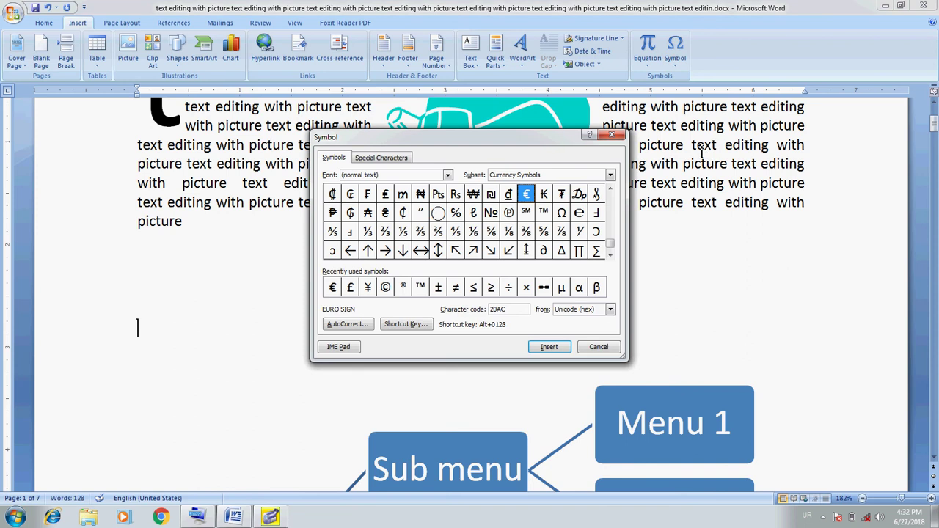
{"action": "left_click", "coordinate": [448, 176]}
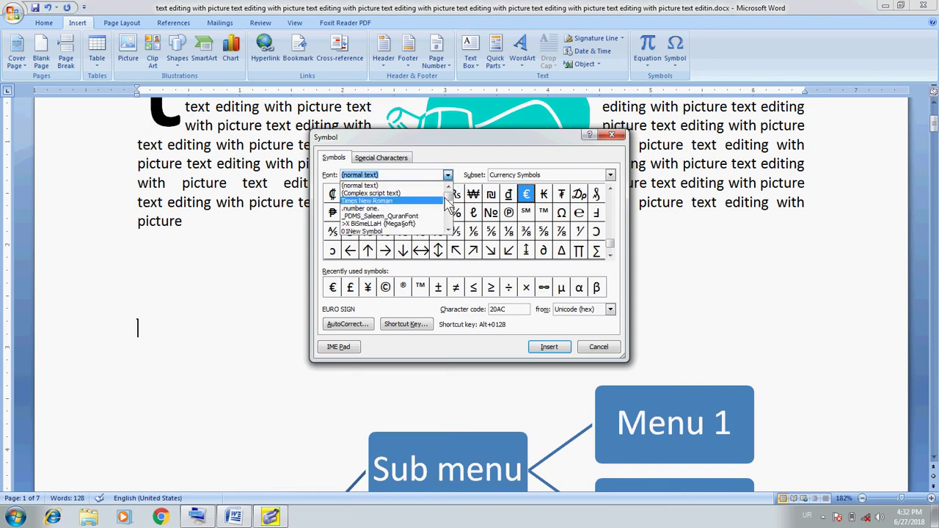
{"action": "left_click_drag", "start_coordinate": [449, 192], "coordinate": [450, 231]}
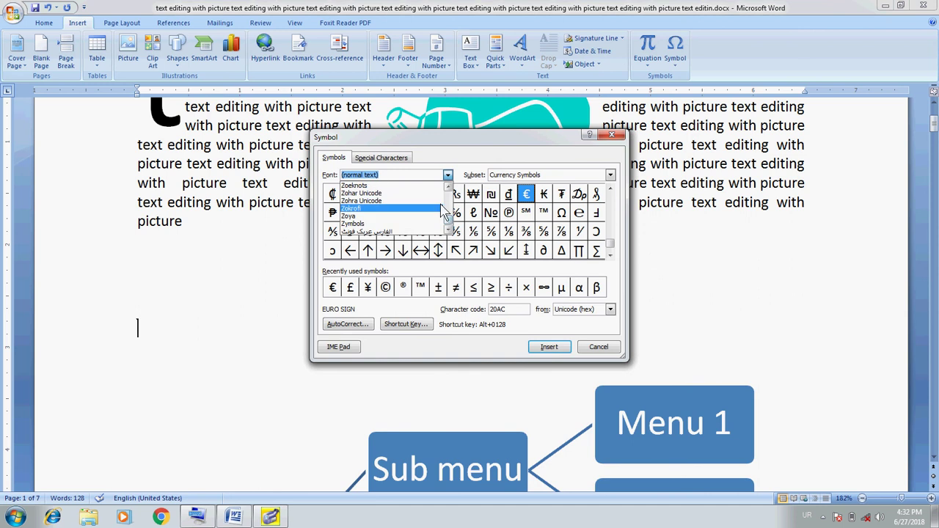
{"action": "left_click", "coordinate": [450, 188]}
{"action": "left_click", "coordinate": [450, 188]}
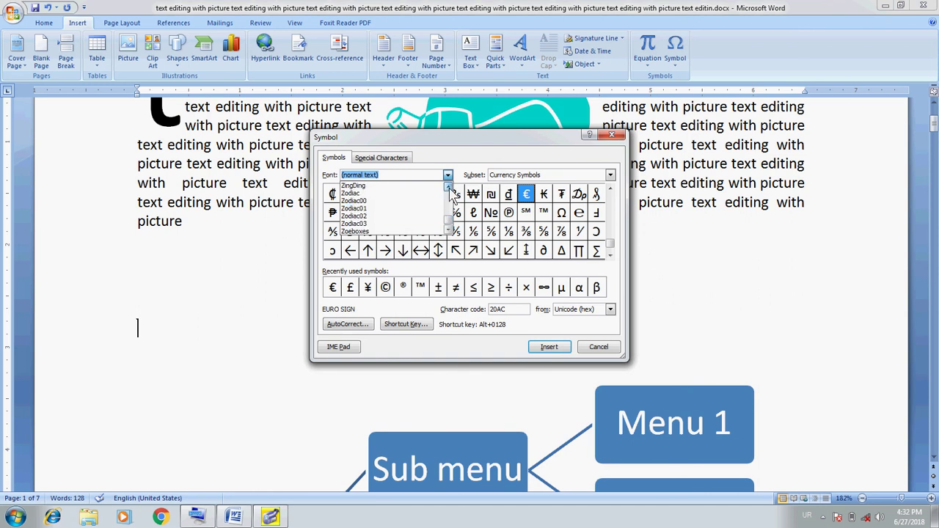
{"action": "left_click", "coordinate": [450, 189]}
{"action": "left_click", "coordinate": [450, 188]}
{"action": "left_click", "coordinate": [450, 189]}
{"action": "left_click", "coordinate": [450, 189]}
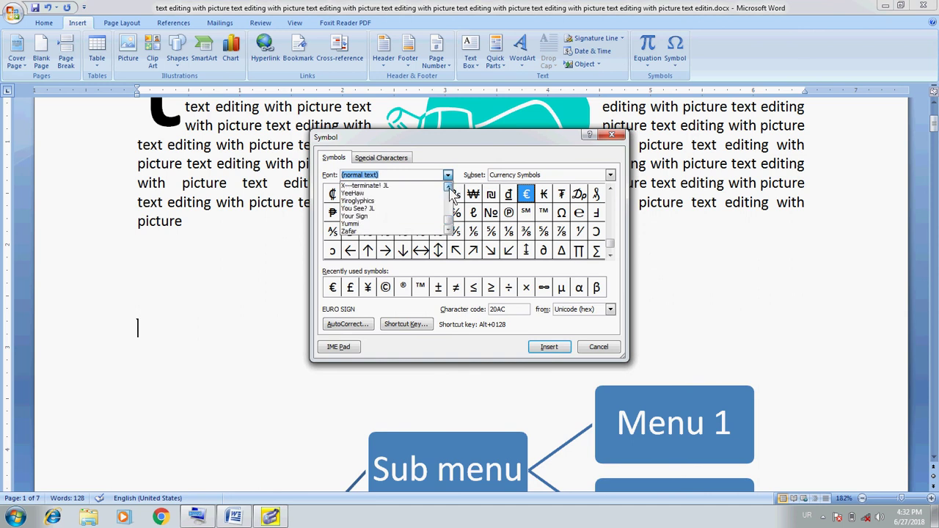
{"action": "left_click", "coordinate": [450, 189]}
{"action": "left_click", "coordinate": [449, 189]}
{"action": "left_click", "coordinate": [450, 188]}
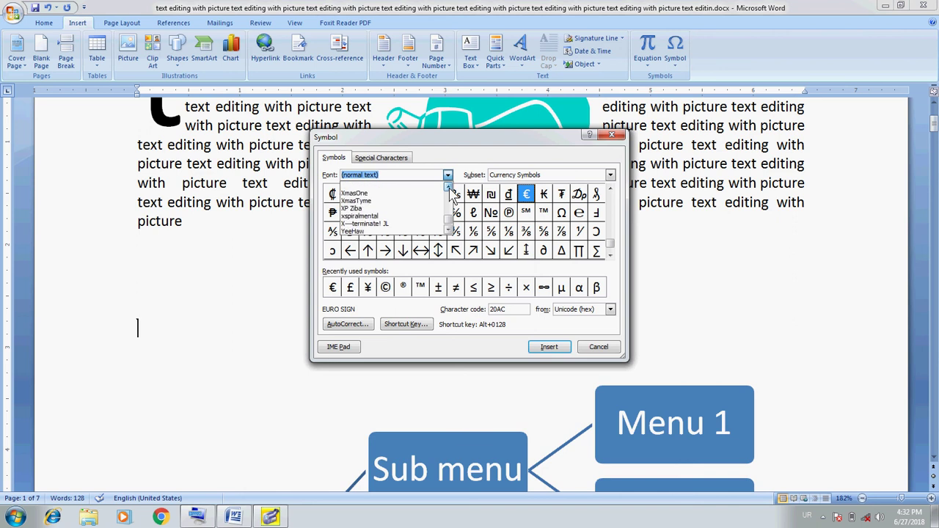
{"action": "left_click", "coordinate": [450, 189]}
{"action": "left_click", "coordinate": [450, 188]}
{"action": "left_click", "coordinate": [450, 188]}
{"action": "left_click", "coordinate": [450, 189]}
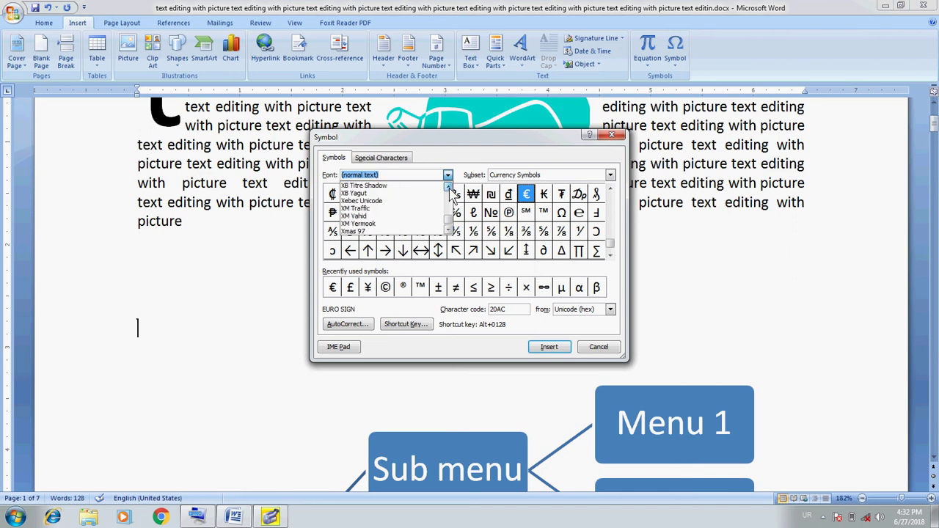
{"action": "left_click", "coordinate": [450, 189]}
{"action": "left_click", "coordinate": [450, 189]}
{"action": "left_click", "coordinate": [449, 189]}
{"action": "left_click", "coordinate": [450, 189]}
{"action": "left_click", "coordinate": [450, 189]}
{"action": "left_click", "coordinate": [450, 189]}
{"action": "left_click", "coordinate": [450, 188]}
{"action": "left_click", "coordinate": [450, 189]}
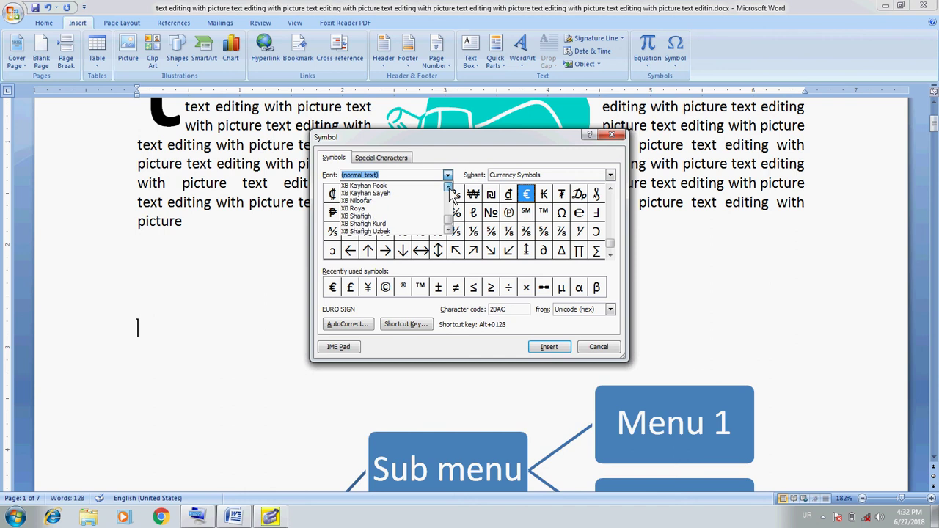
{"action": "left_click", "coordinate": [450, 188]}
{"action": "left_click", "coordinate": [450, 188]}
{"action": "left_click", "coordinate": [449, 188]}
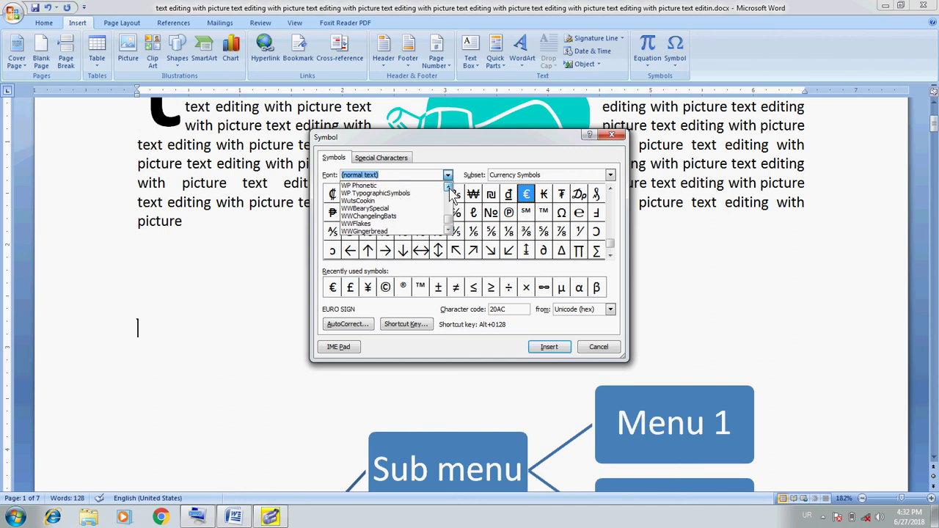
{"action": "left_click", "coordinate": [449, 189]}
{"action": "left_click", "coordinate": [450, 188]}
{"action": "left_click", "coordinate": [450, 188]}
{"action": "left_click", "coordinate": [450, 189]}
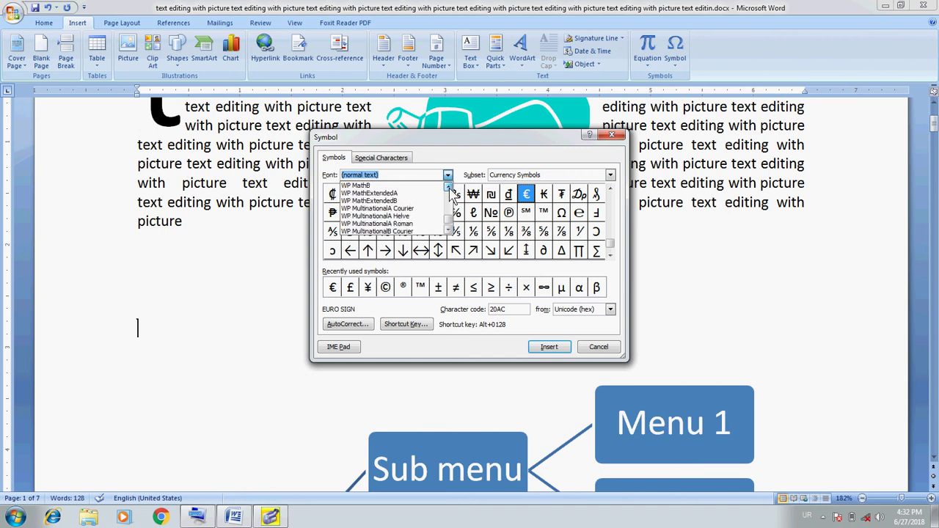
{"action": "left_click", "coordinate": [450, 189]}
{"action": "left_click", "coordinate": [450, 188]}
{"action": "left_click", "coordinate": [449, 188]}
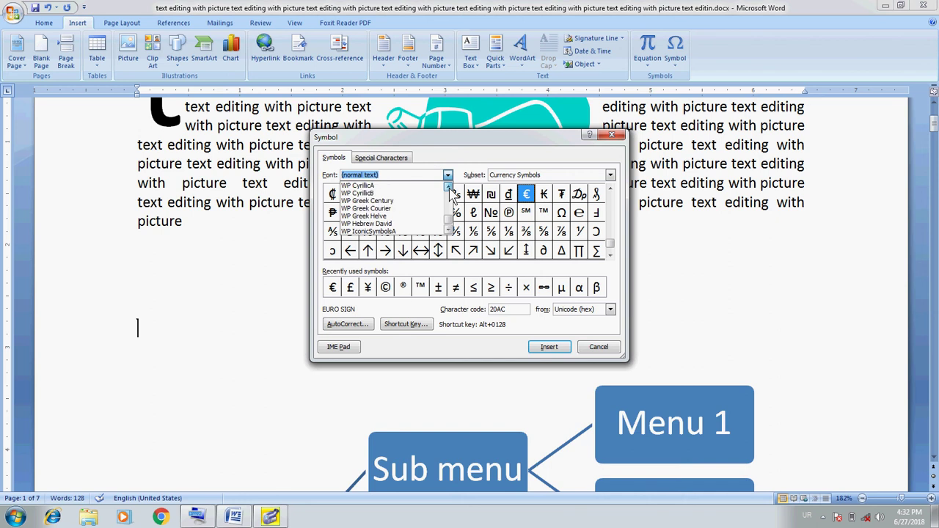
{"action": "left_click", "coordinate": [450, 189]}
{"action": "left_click", "coordinate": [450, 189]}
{"action": "left_click", "coordinate": [450, 189]}
{"action": "left_click", "coordinate": [450, 188]}
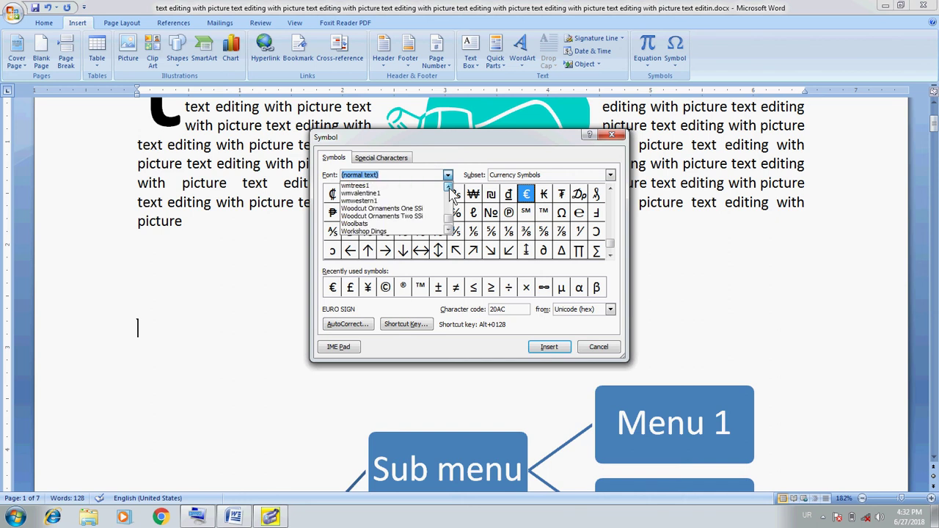
{"action": "left_click", "coordinate": [450, 189]}
{"action": "left_click", "coordinate": [450, 189]}
{"action": "left_click", "coordinate": [450, 189]}
{"action": "left_click", "coordinate": [450, 188]}
{"action": "left_click", "coordinate": [450, 188]}
{"action": "left_click", "coordinate": [450, 189]}
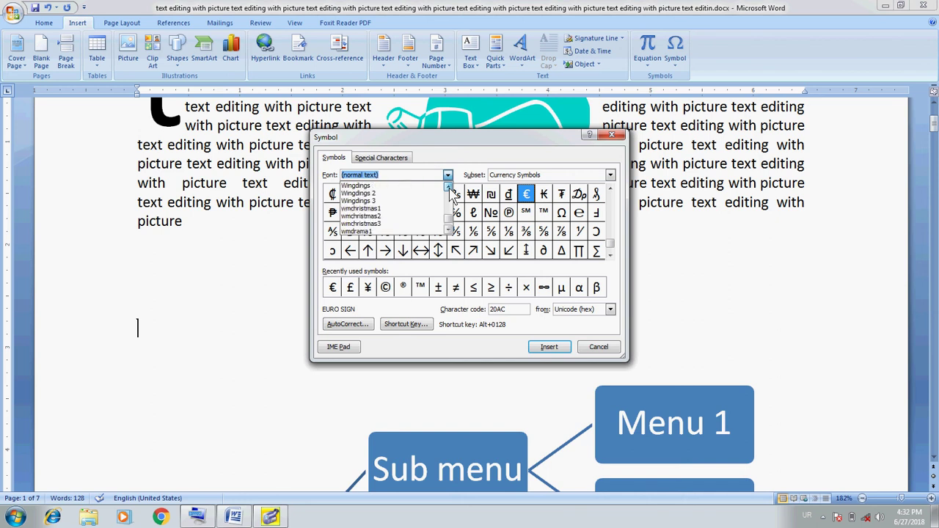
{"action": "left_click", "coordinate": [450, 189]}
{"action": "left_click", "coordinate": [450, 189]}
{"action": "left_click", "coordinate": [449, 188]}
{"action": "left_click", "coordinate": [449, 188]}
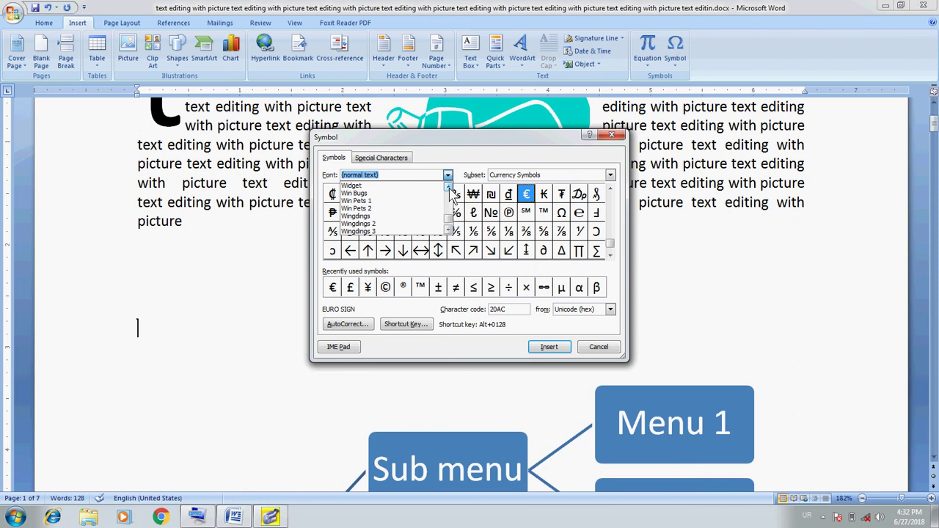
Show the Wingdings symbol set and scroll through its symbol grid.
{"action": "left_click", "coordinate": [389, 217]}
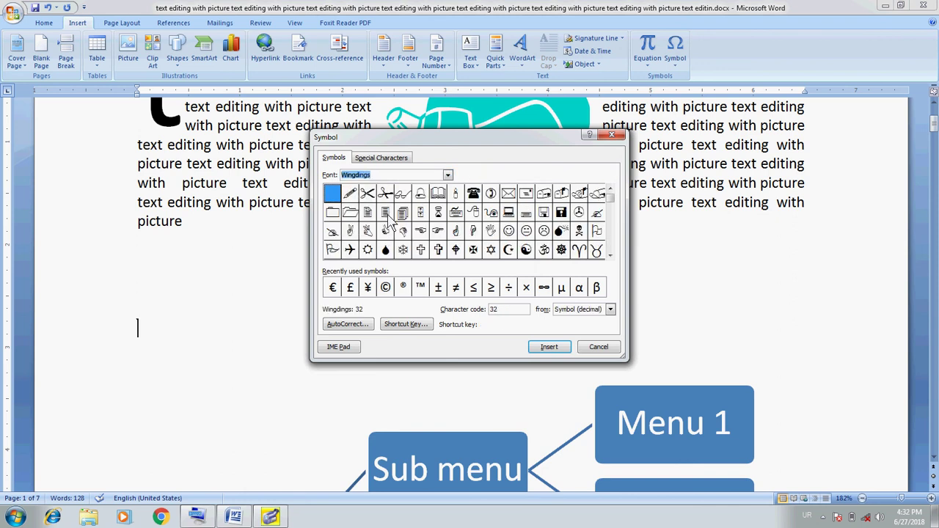
{"action": "left_click", "coordinate": [579, 251]}
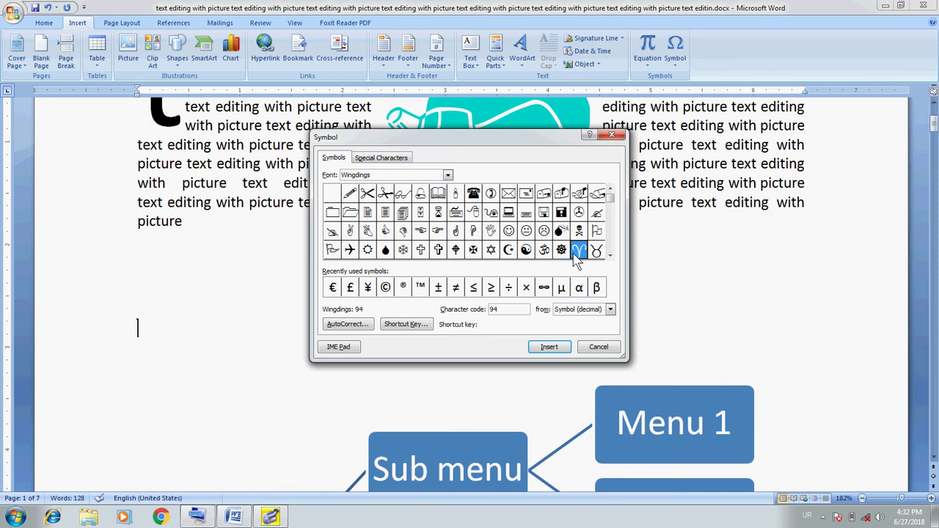
{"action": "left_click", "coordinate": [610, 255]}
{"action": "left_click", "coordinate": [609, 255]}
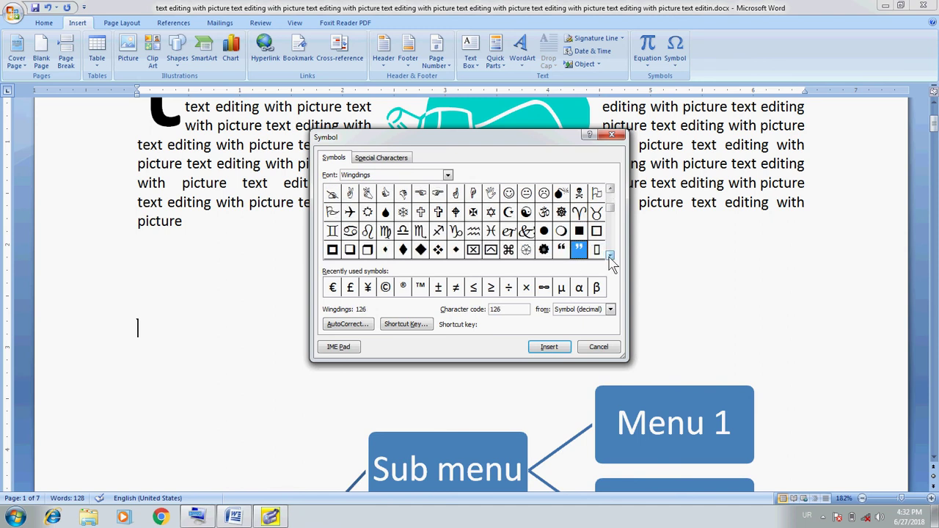
{"action": "left_click", "coordinate": [610, 256]}
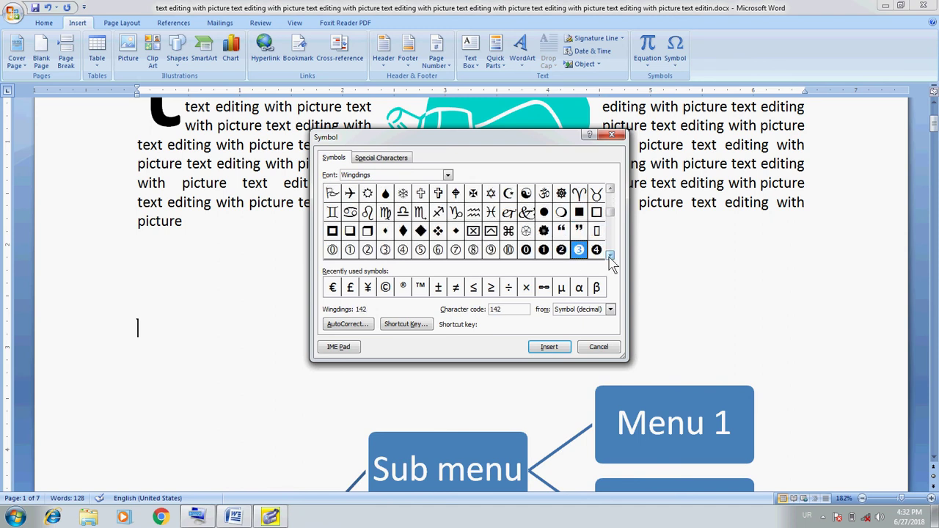
{"action": "left_click", "coordinate": [610, 255]}
{"action": "left_click", "coordinate": [609, 255]}
{"action": "left_click", "coordinate": [609, 256]}
{"action": "left_click", "coordinate": [610, 255]}
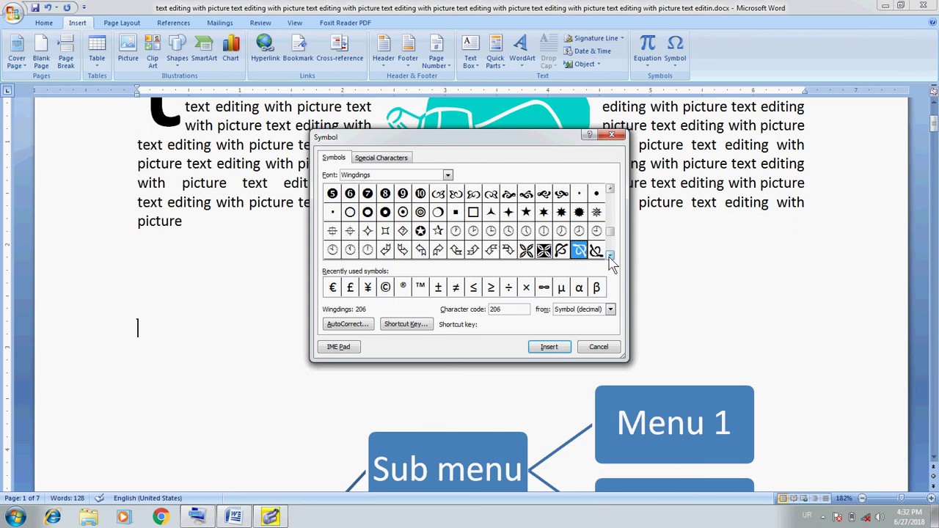
{"action": "left_click", "coordinate": [610, 255]}
{"action": "left_click", "coordinate": [610, 256]}
{"action": "left_click", "coordinate": [609, 255]}
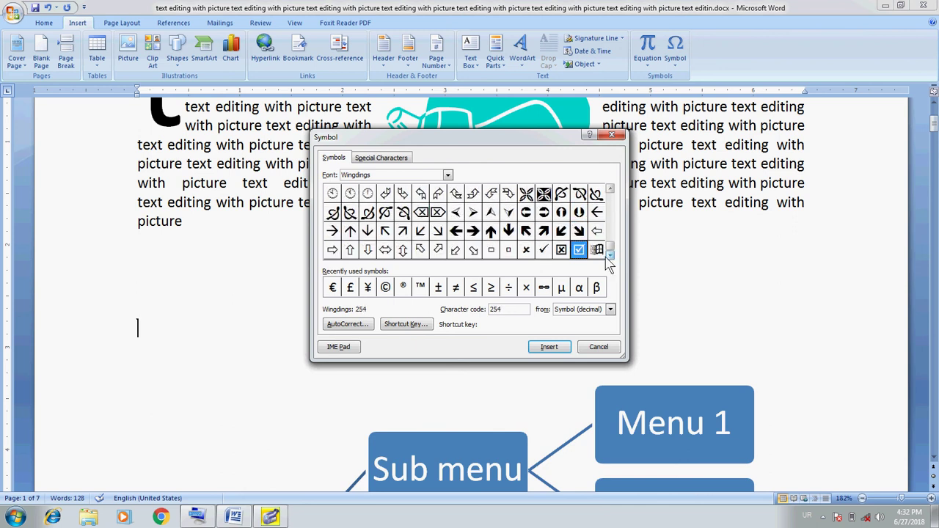
Preview Wingdings 2 and Wingdings 3, then settle on Wingdings 3 and scroll its arrows.
{"action": "left_click", "coordinate": [448, 175]}
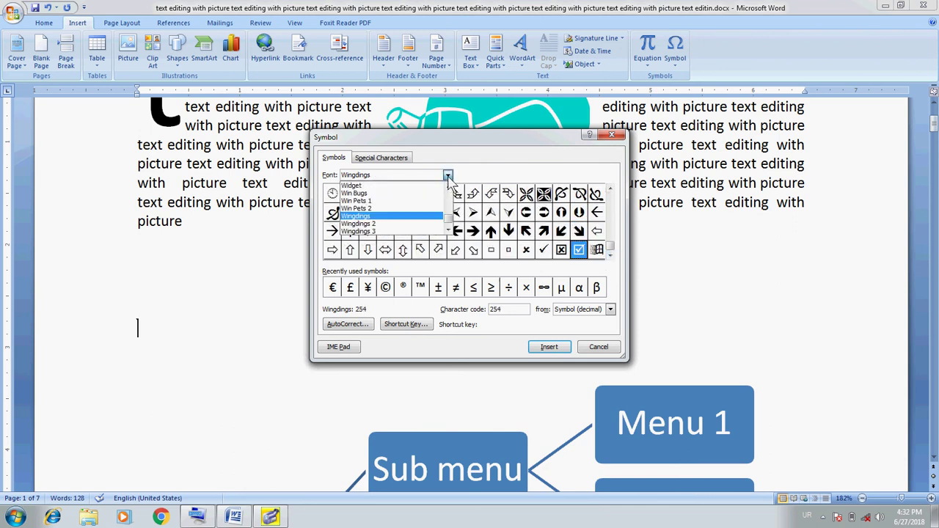
{"action": "key", "text": "Down"}
{"action": "key", "text": "Down"}
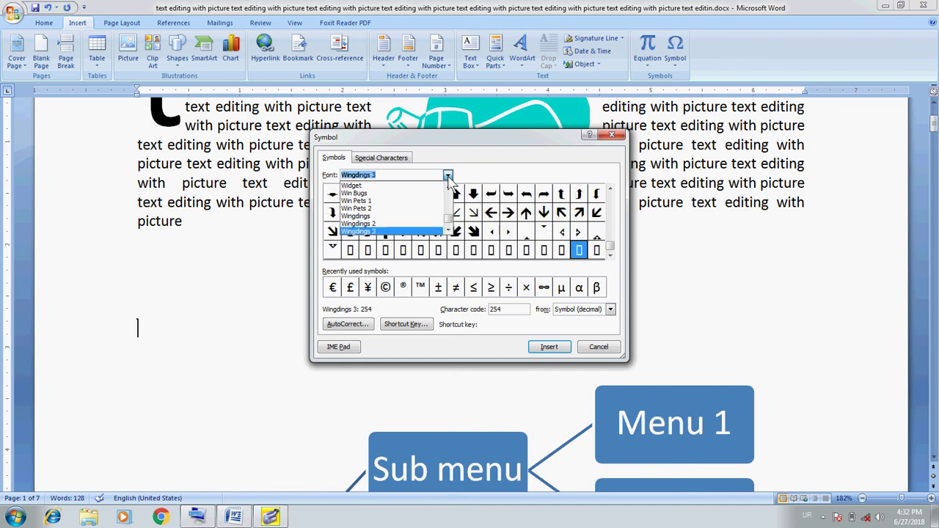
{"action": "key", "text": "Down"}
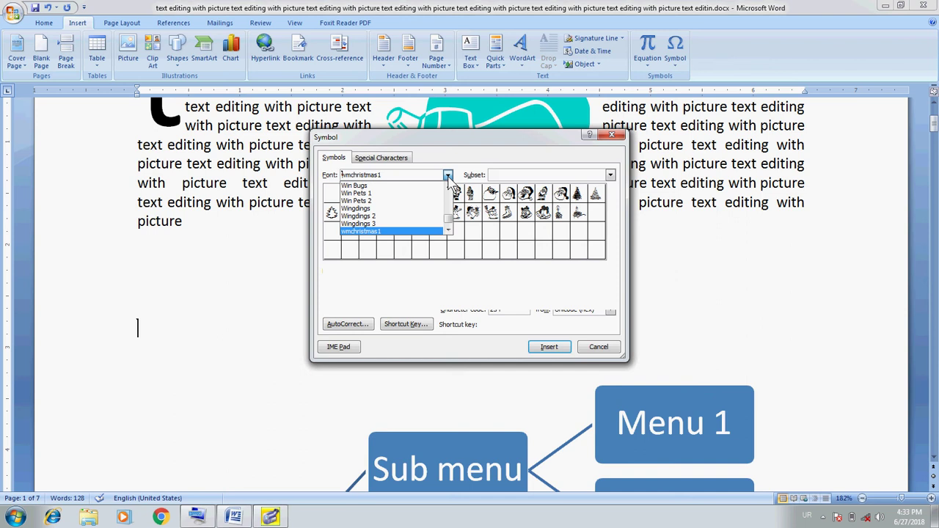
{"action": "left_click", "coordinate": [380, 231]}
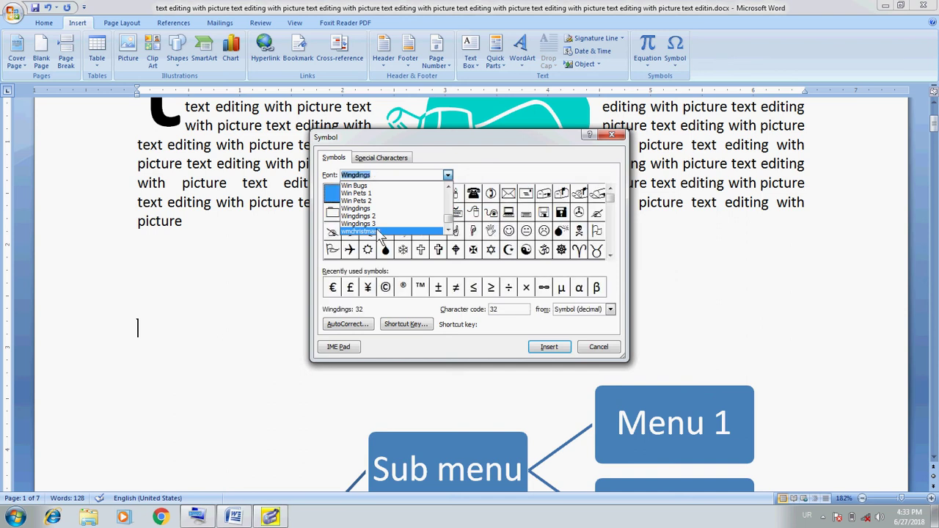
{"action": "left_click", "coordinate": [378, 223]}
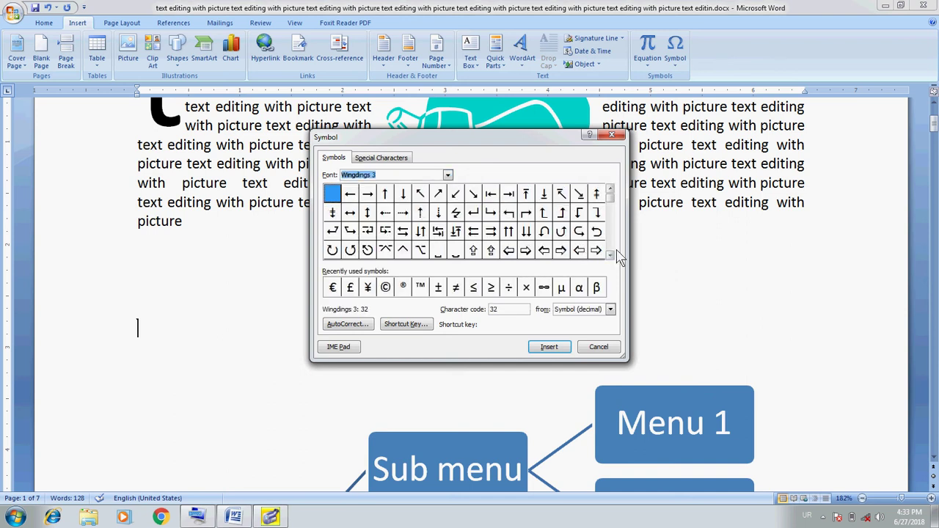
{"action": "left_click", "coordinate": [610, 255]}
{"action": "left_click", "coordinate": [610, 254]}
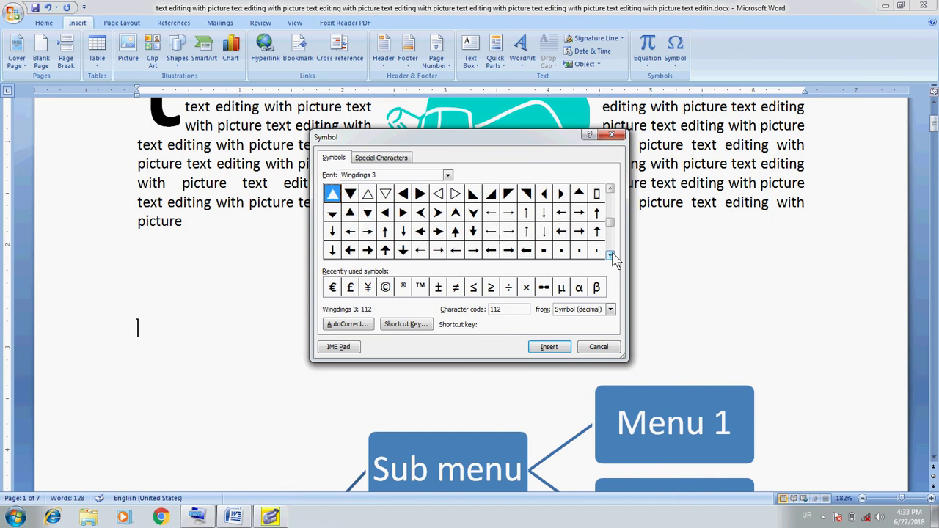
Cancel the Symbol dialog, reopen it, and insert the © sign from recently used symbols.
{"action": "left_click", "coordinate": [600, 349]}
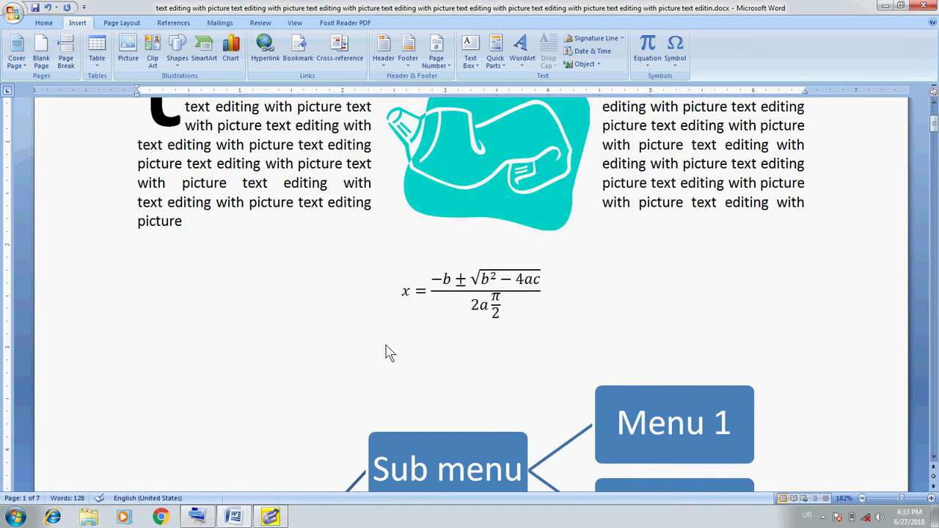
{"action": "left_click", "coordinate": [677, 66]}
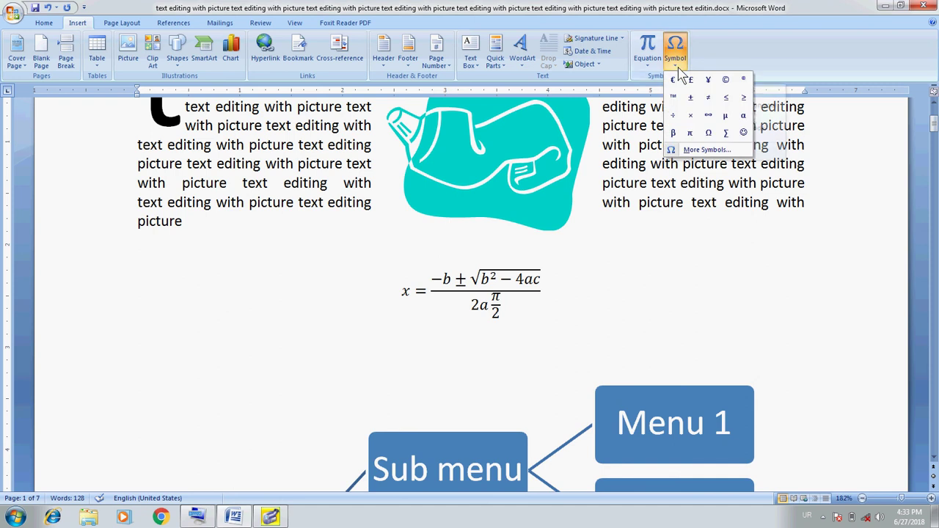
{"action": "left_click", "coordinate": [707, 150]}
{"action": "left_click", "coordinate": [385, 287]}
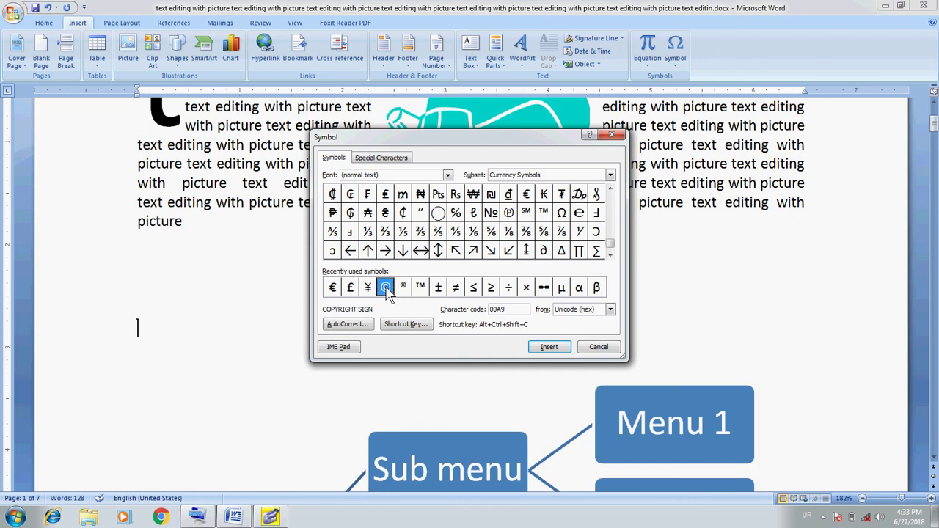
{"action": "left_click", "coordinate": [546, 350]}
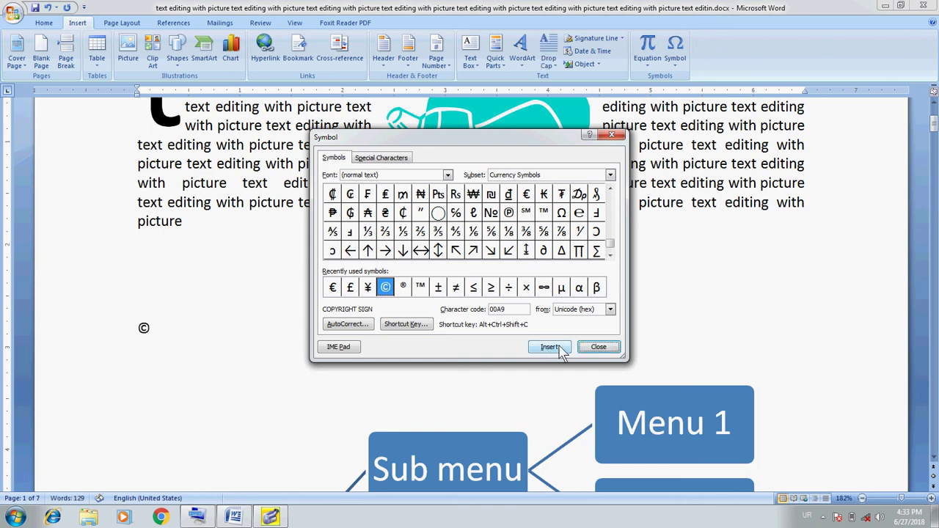
{"action": "left_click", "coordinate": [598, 347]}
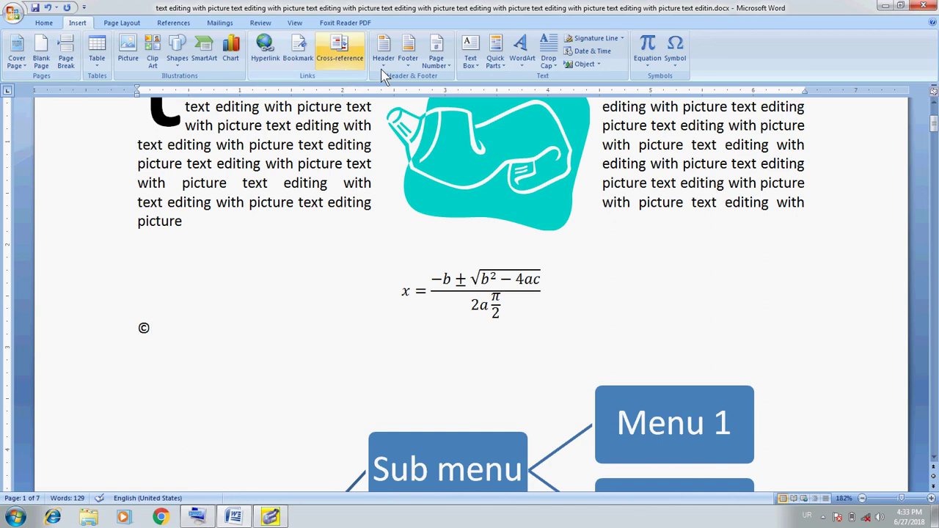
{"action": "left_click", "coordinate": [22, 66]}
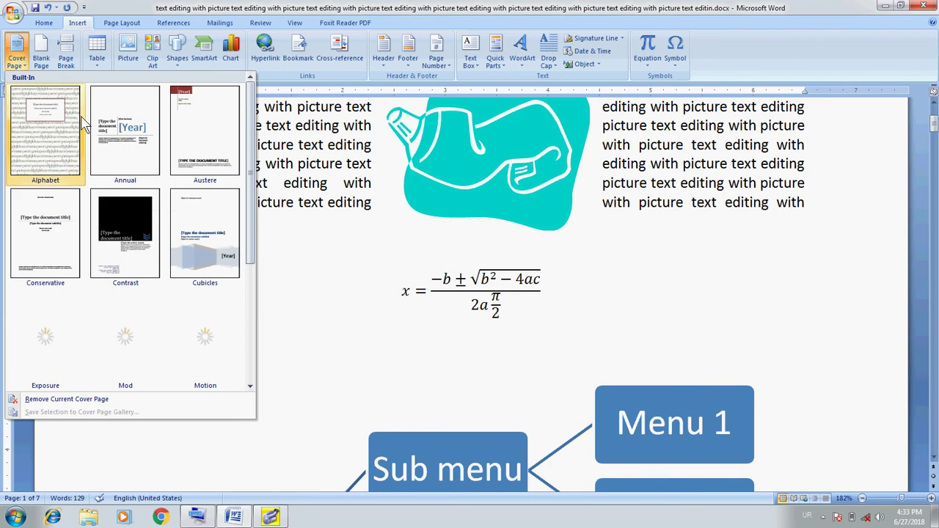
{"action": "left_click", "coordinate": [69, 65]}
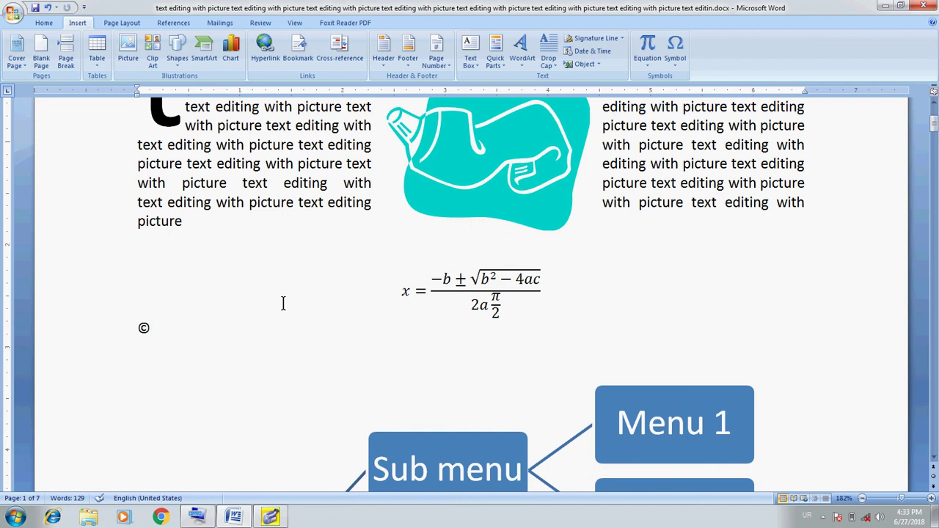
{"action": "key", "text": "Down"}
{"action": "key", "text": "Down"}
{"action": "key", "text": "Down"}
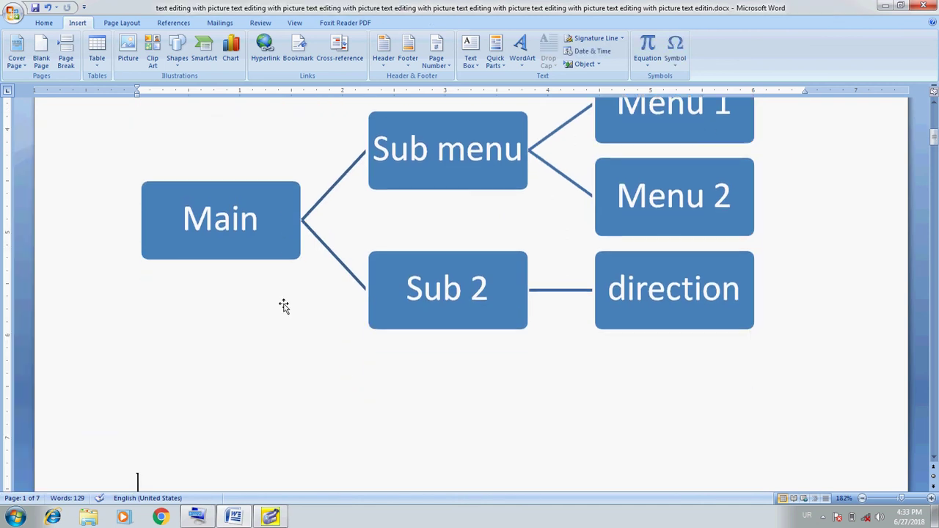
{"action": "scroll", "coordinate": [284, 306], "scroll_direction": "down", "scroll_amount": 2}
{"action": "scroll", "coordinate": [284, 307], "scroll_direction": "down", "scroll_amount": 1}
{"action": "scroll", "coordinate": [283, 306], "scroll_direction": "down", "scroll_amount": 3}
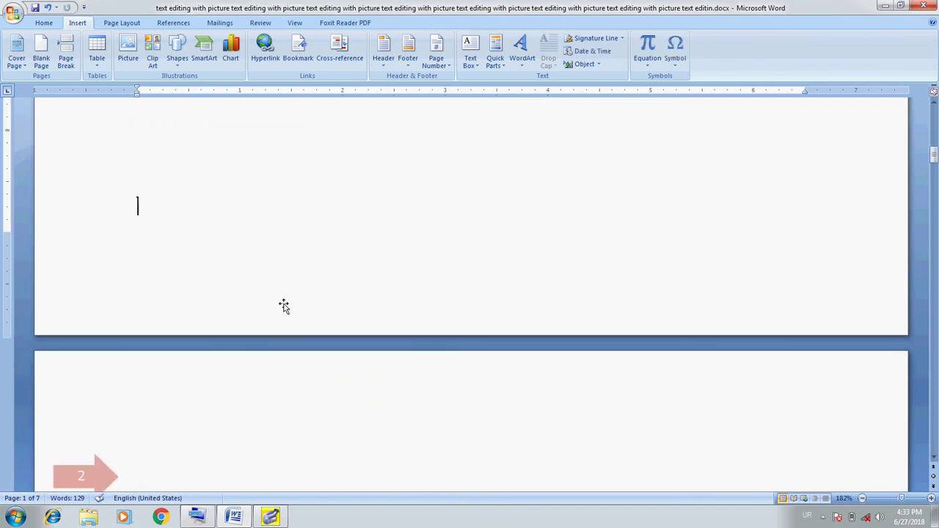
{"action": "key", "text": "Up"}
{"action": "key", "text": "Up"}
{"action": "key", "text": "Up"}
{"action": "key", "text": "Up"}
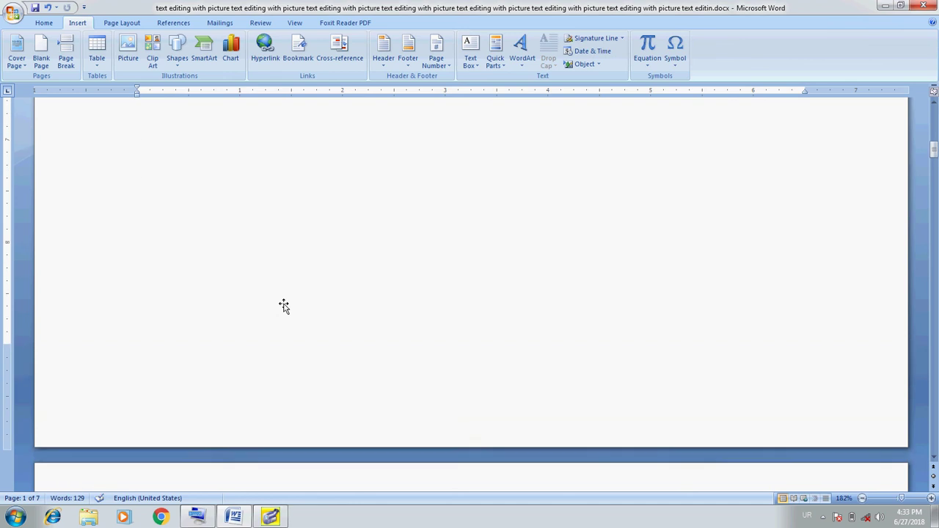
{"action": "scroll", "coordinate": [284, 307], "scroll_direction": "up", "scroll_amount": 4}
{"action": "scroll", "coordinate": [284, 307], "scroll_direction": "up", "scroll_amount": 3}
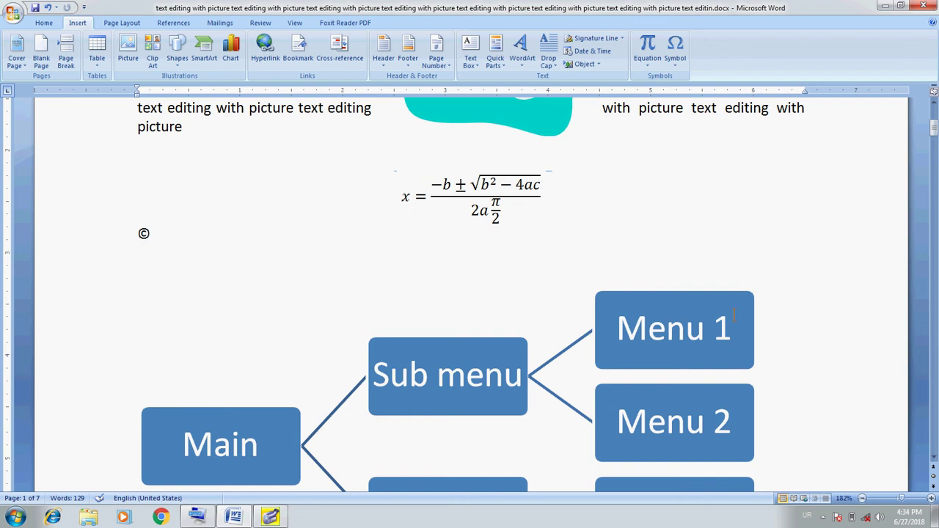
Bring up the Super Screen Recorder window from the notification-area overflow.
{"action": "left_click", "coordinate": [822, 516]}
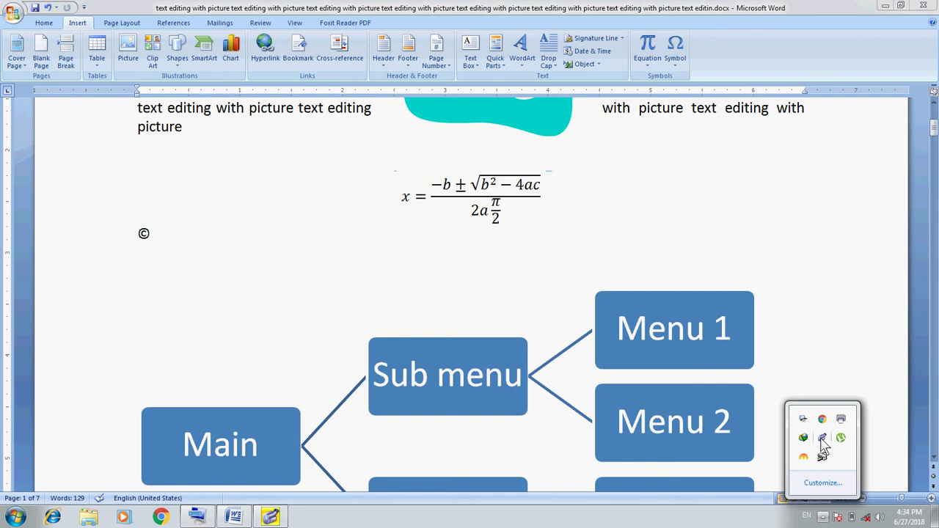
{"action": "left_click", "coordinate": [821, 439]}
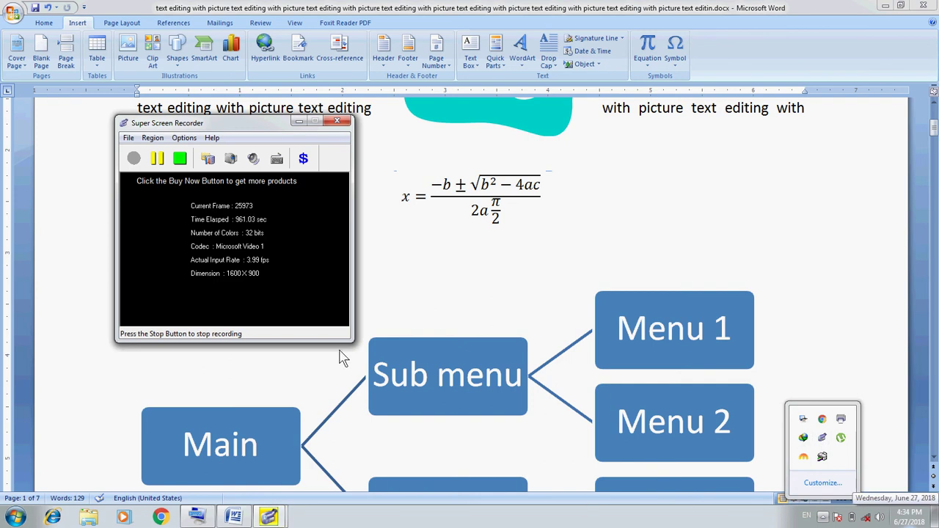